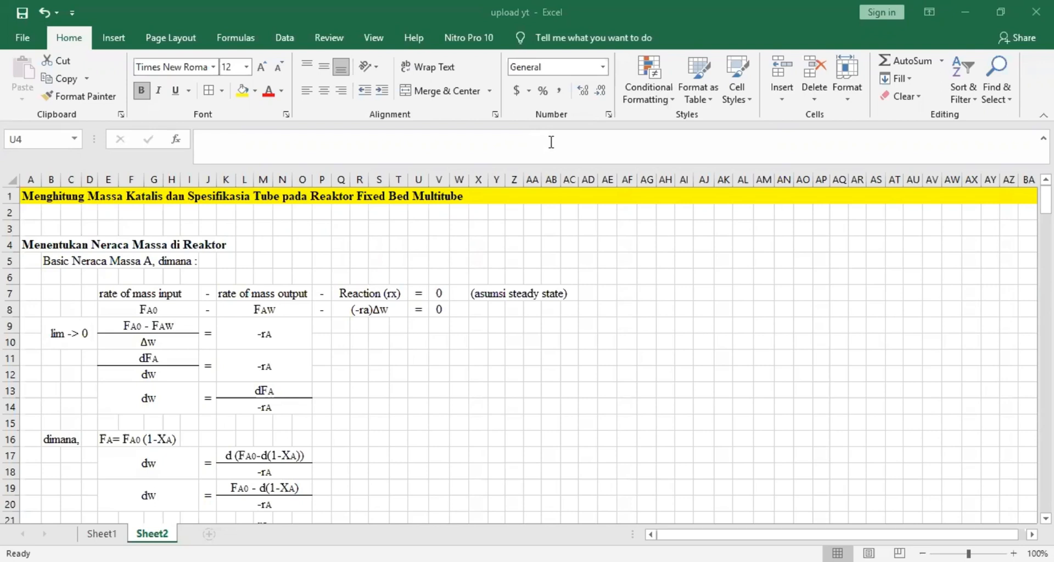
Step: Correct the misspelled word in the worksheet title in A1 to "Spesifikasi"
left_click(26, 196)
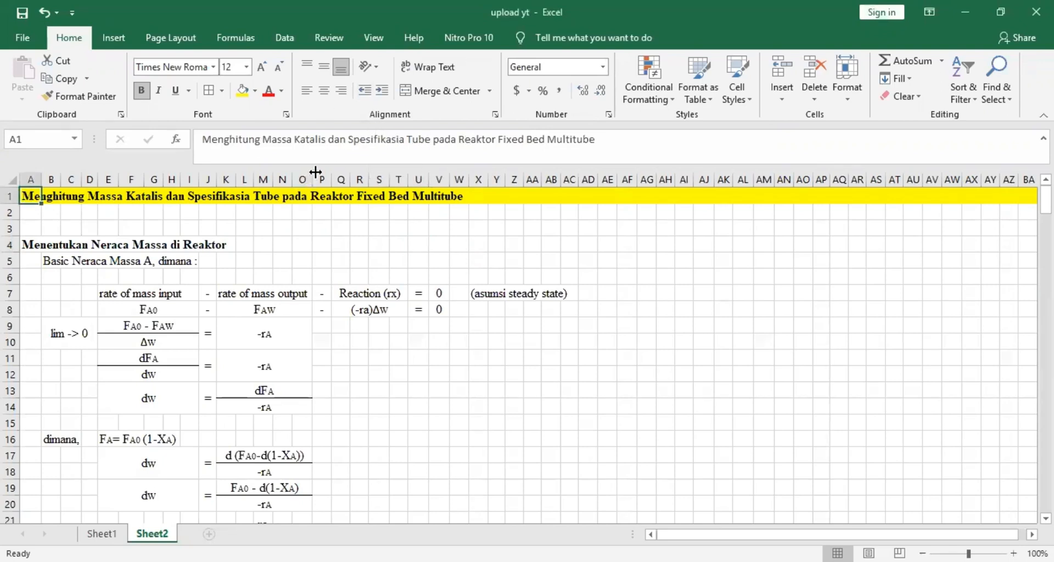
left_click(405, 139)
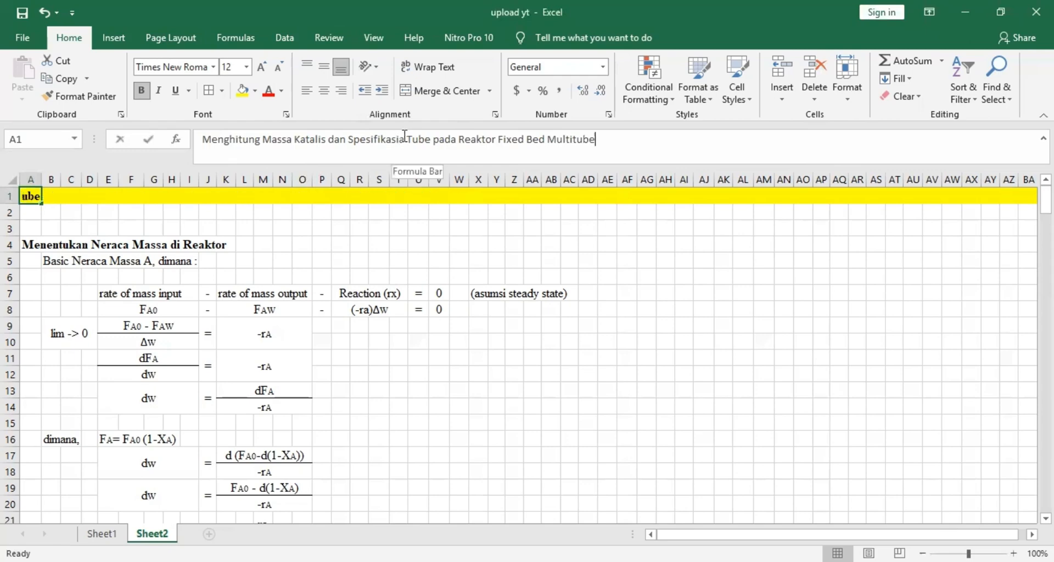
key("BackSpace")
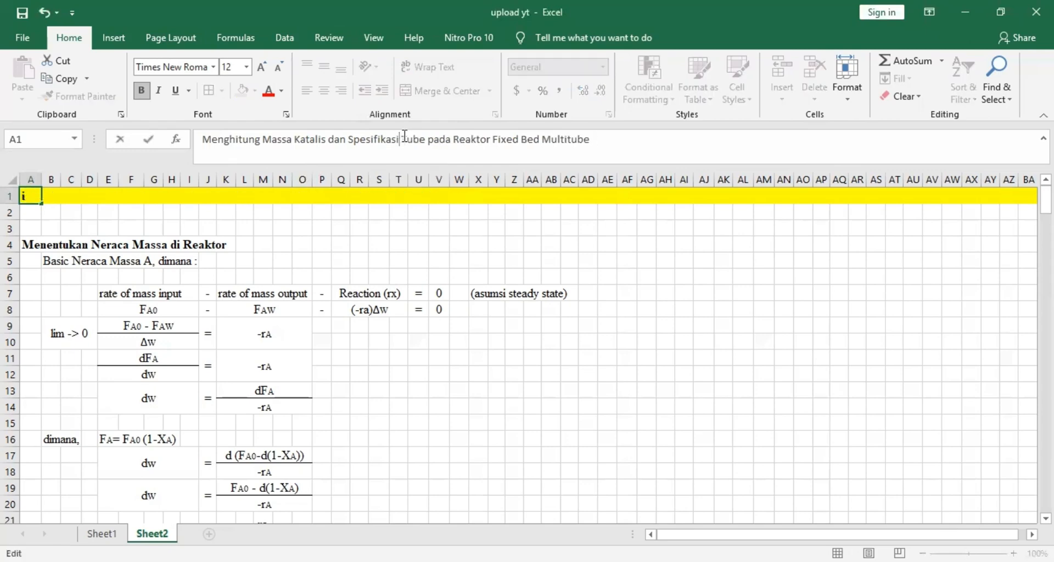
key("Return")
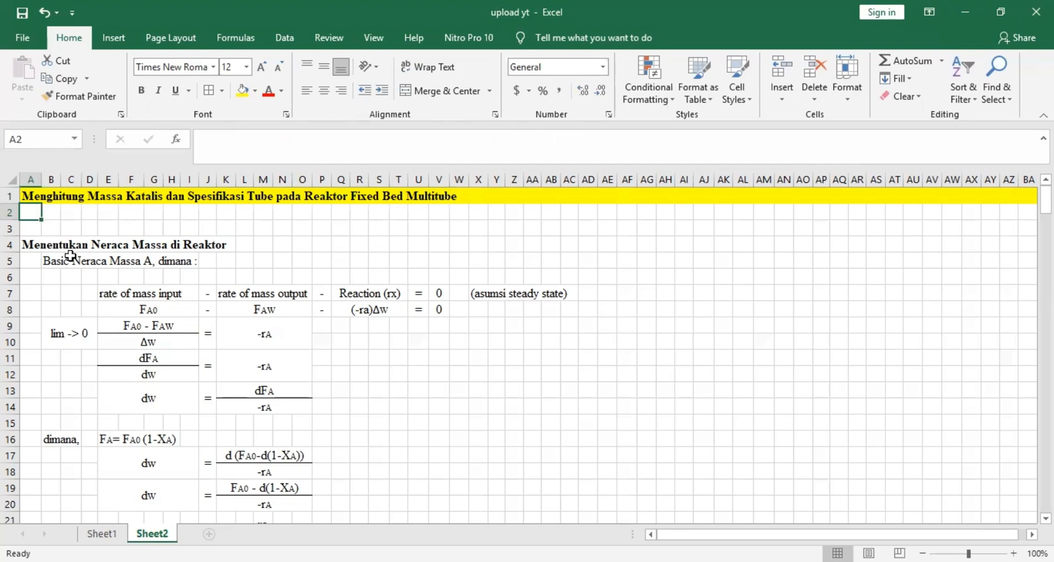
Step: Review the basic mass balance for A in words, from rate of mass input to the steady-state assumption
left_click(49, 262)
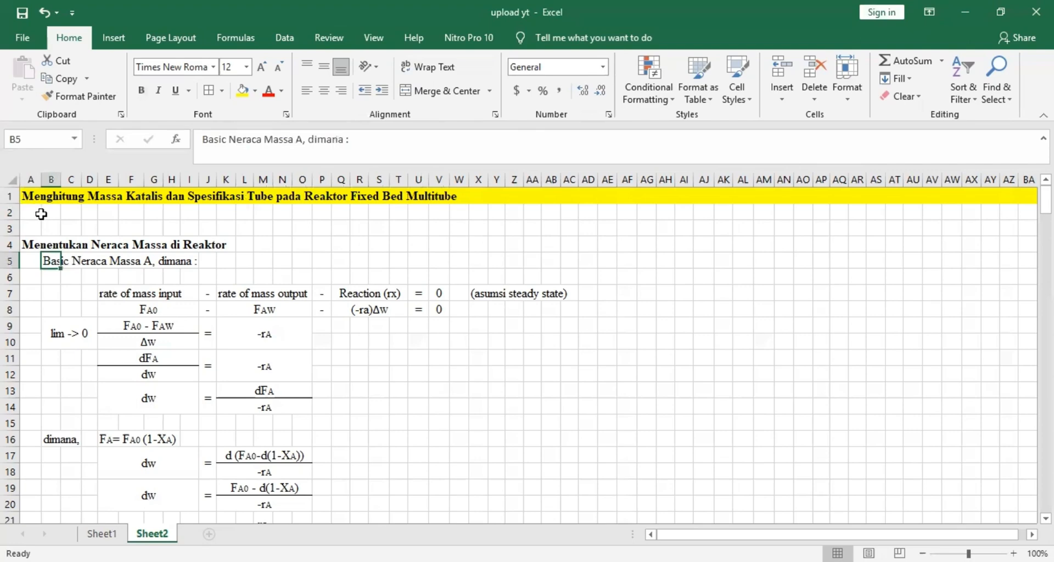
left_click(34, 213)
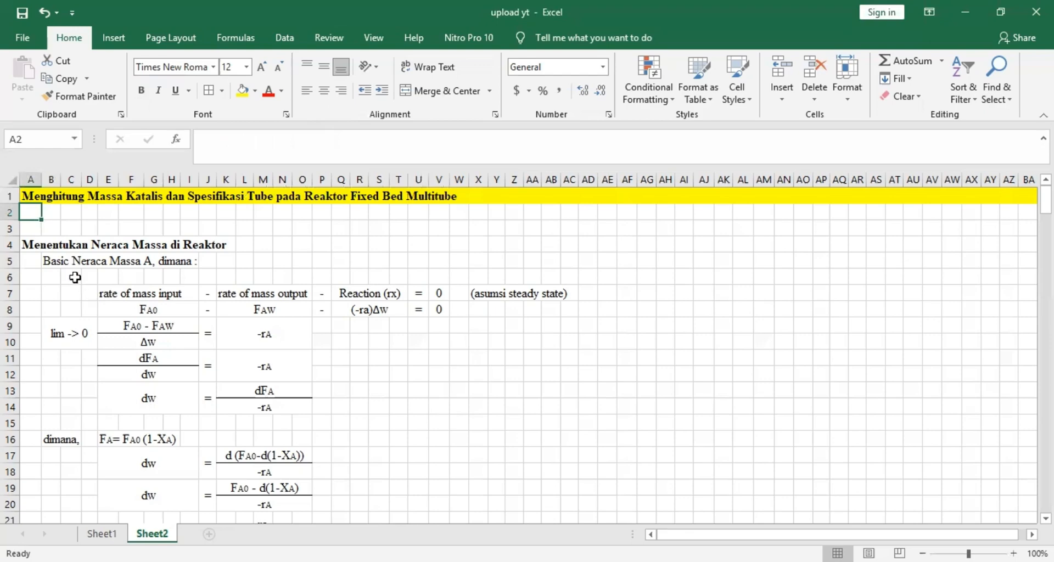
left_click(47, 262)
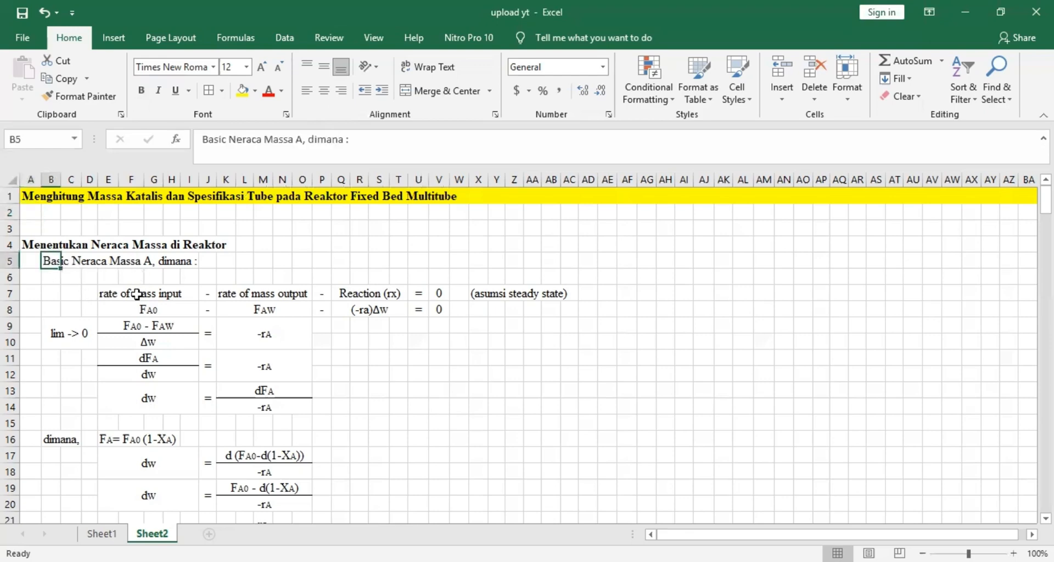
left_click(108, 296)
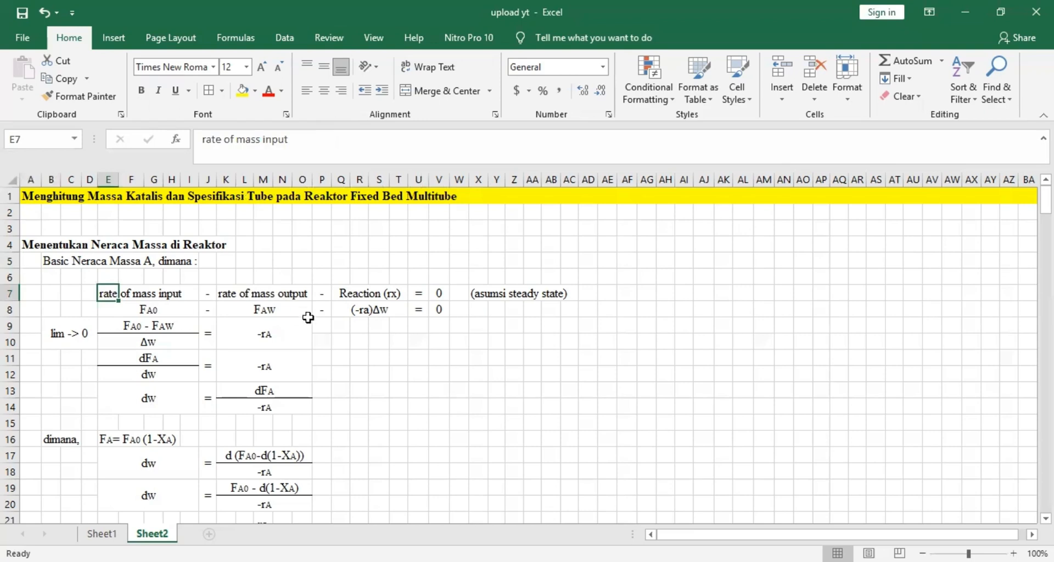
left_click(287, 295)
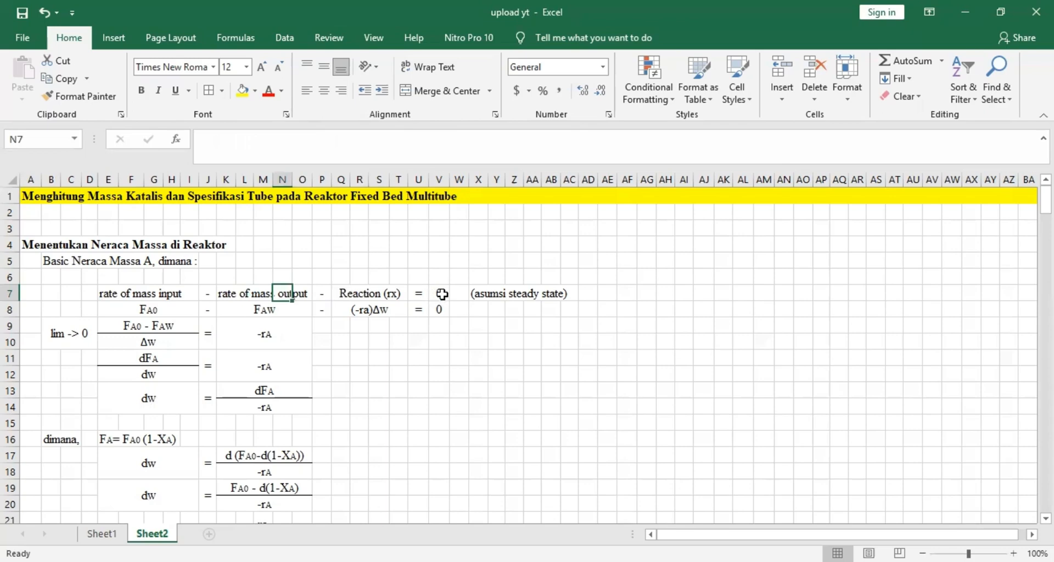
left_click_drag(443, 294, 463, 299)
left_click(512, 325)
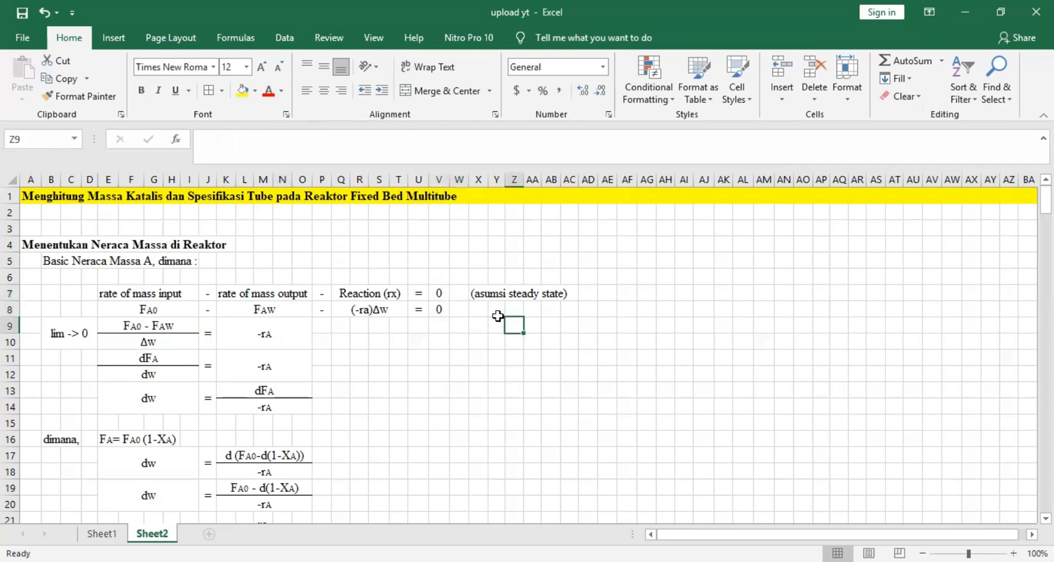
Step: Review the symbolic terms of the mass balance in row 8 and its derivation down to dW in row 13
left_click(170, 315)
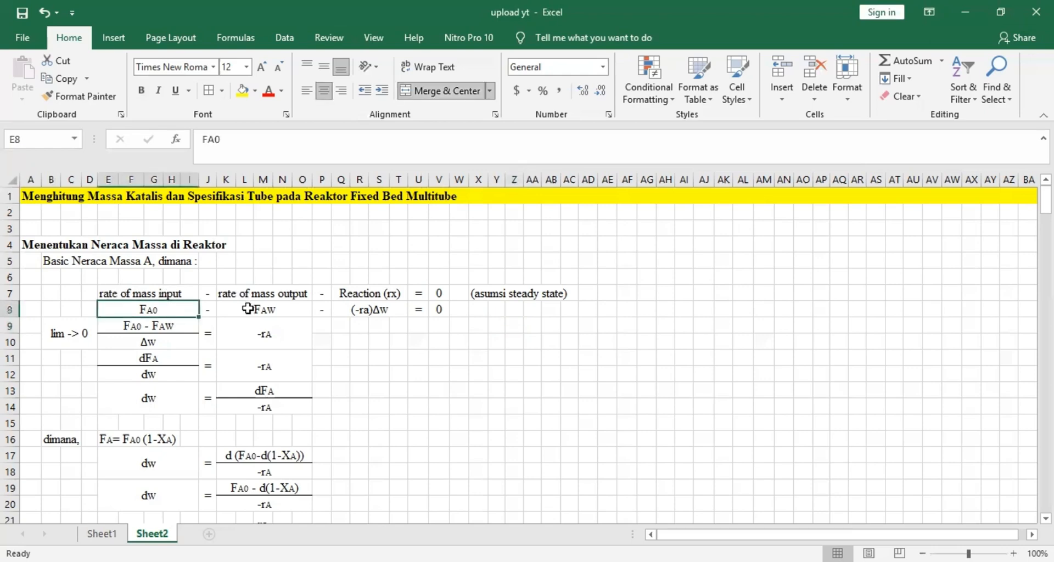
left_click(248, 309)
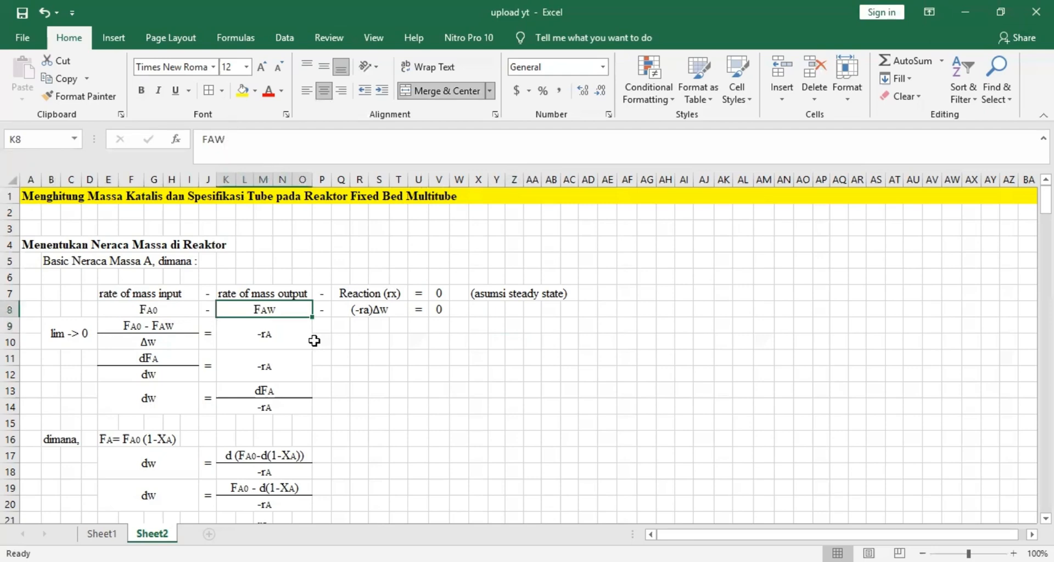
left_click(337, 359)
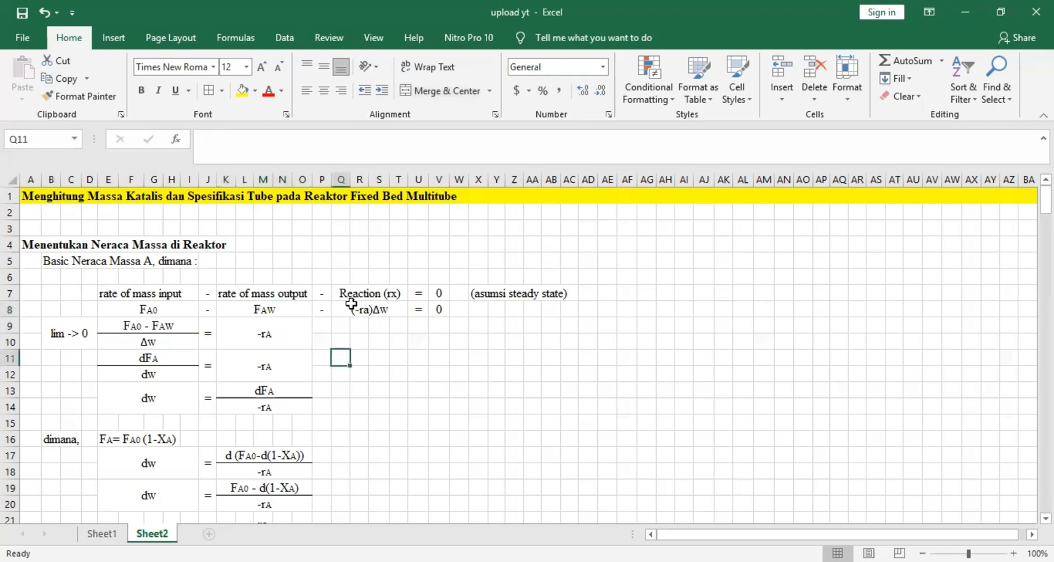
left_click(399, 312)
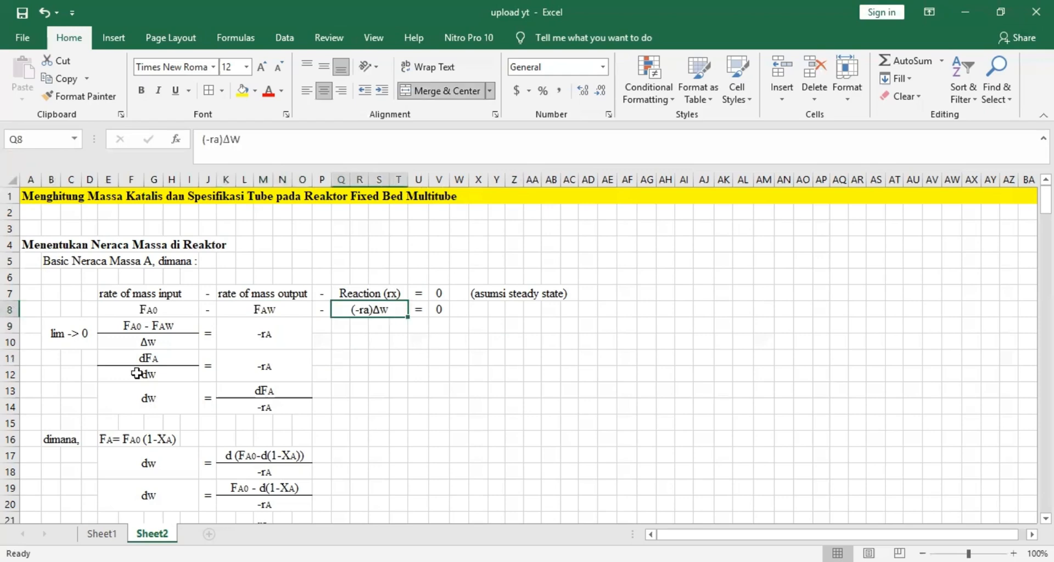
key("Down")
key("Down")
key("Down")
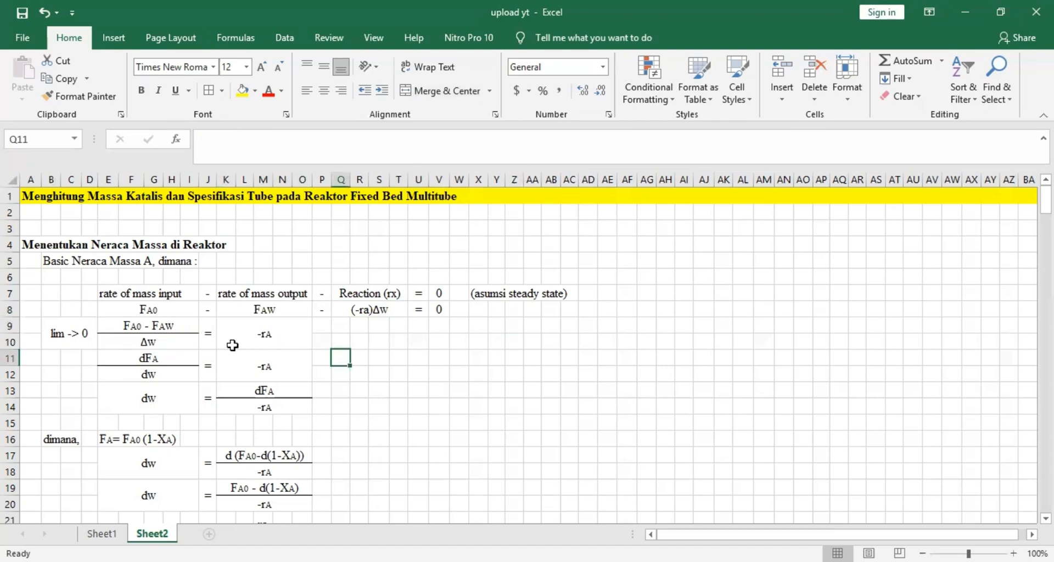
left_click(155, 396)
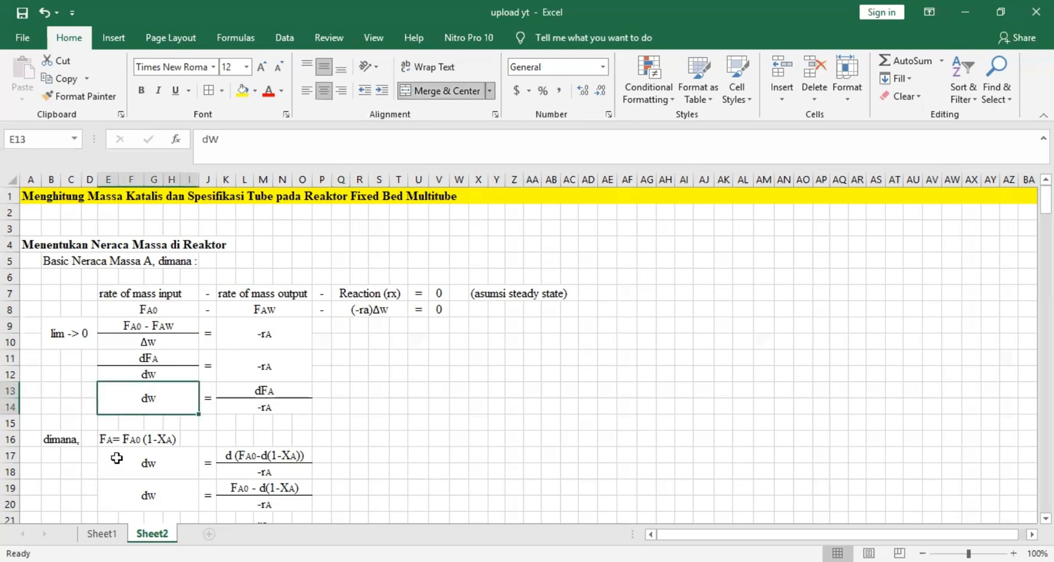
Step: Examine how the FA expression in row 16 is substituted for dFA in the dW equations of rows 17 to 20
scroll(101, 398, "down", 1)
left_click(103, 396)
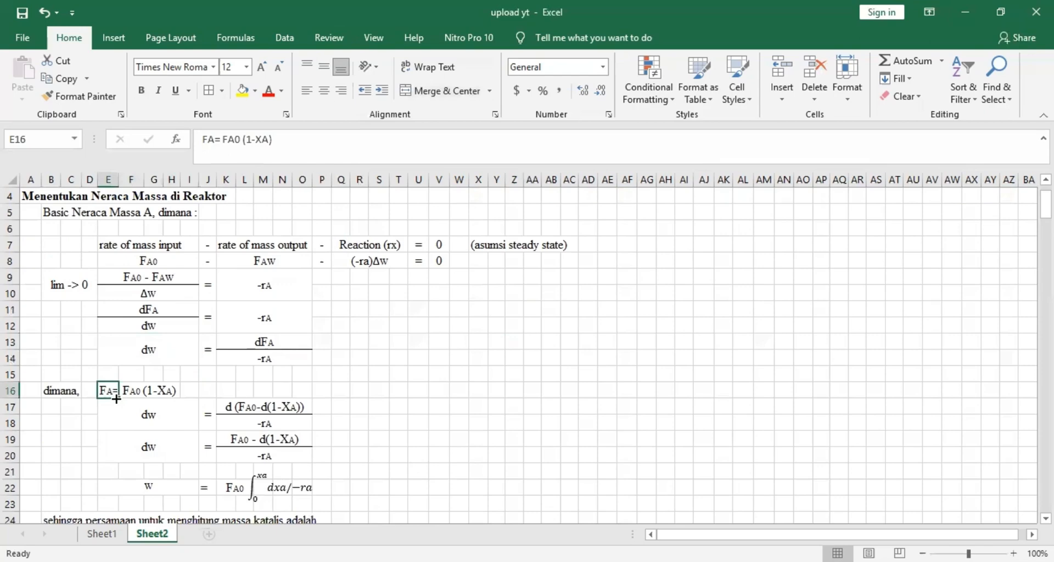
left_click(263, 344)
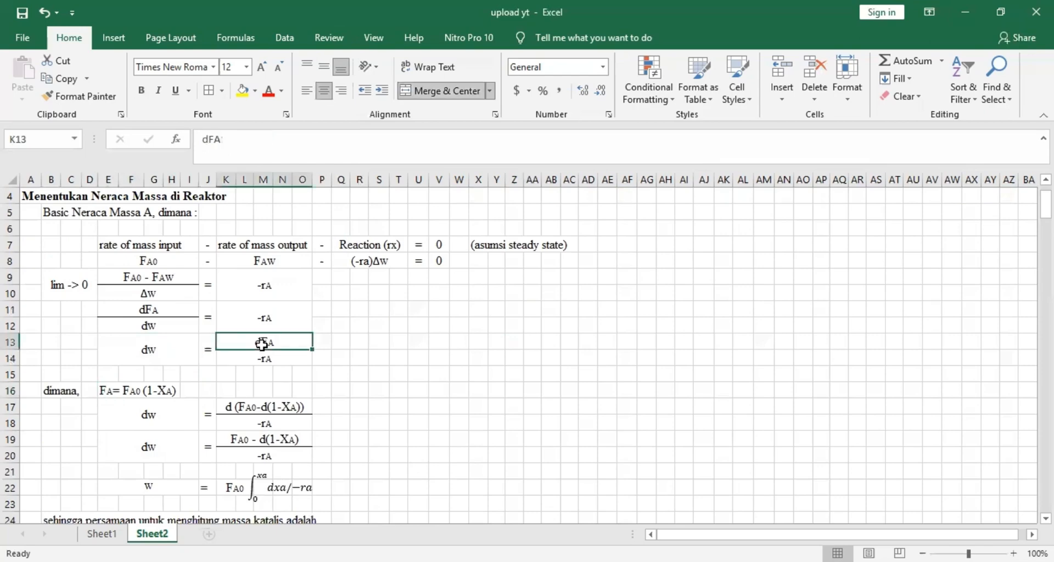
left_click(263, 409)
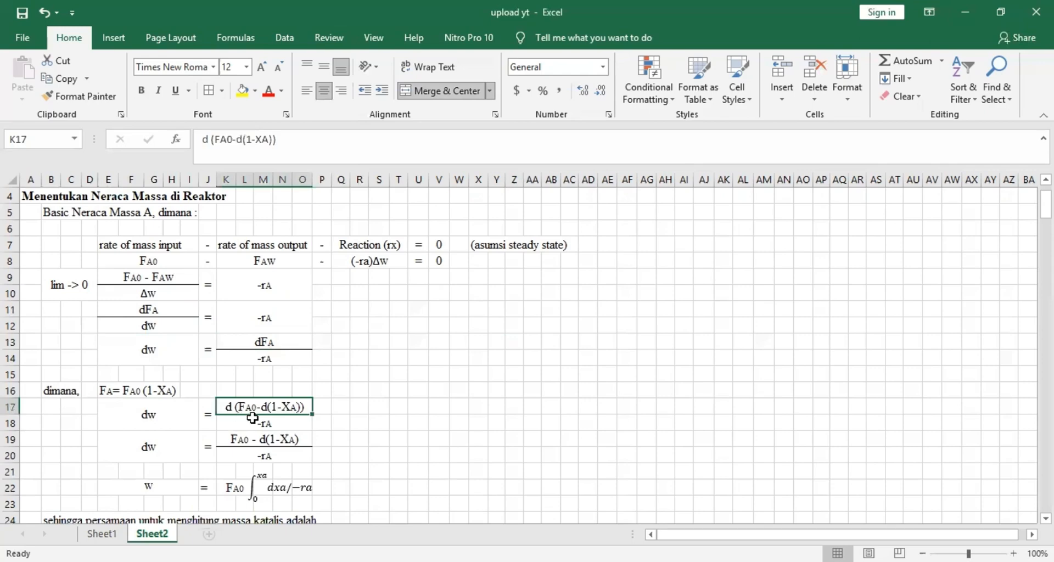
left_click(358, 437)
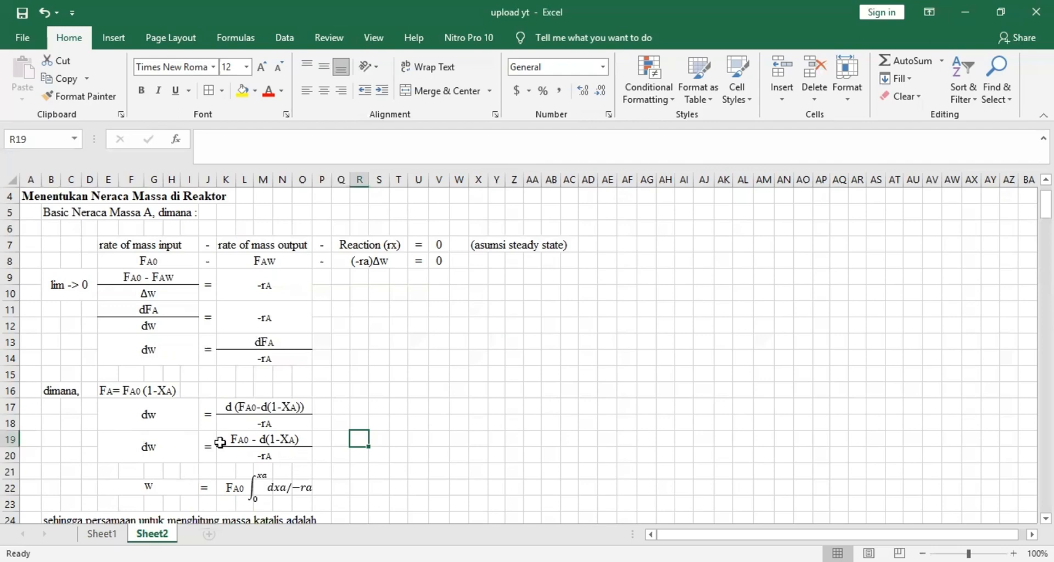
Step: Examine the integral equation for the catalyst mass W and the trapezoidal equation below it
scroll(195, 407, "down", 2)
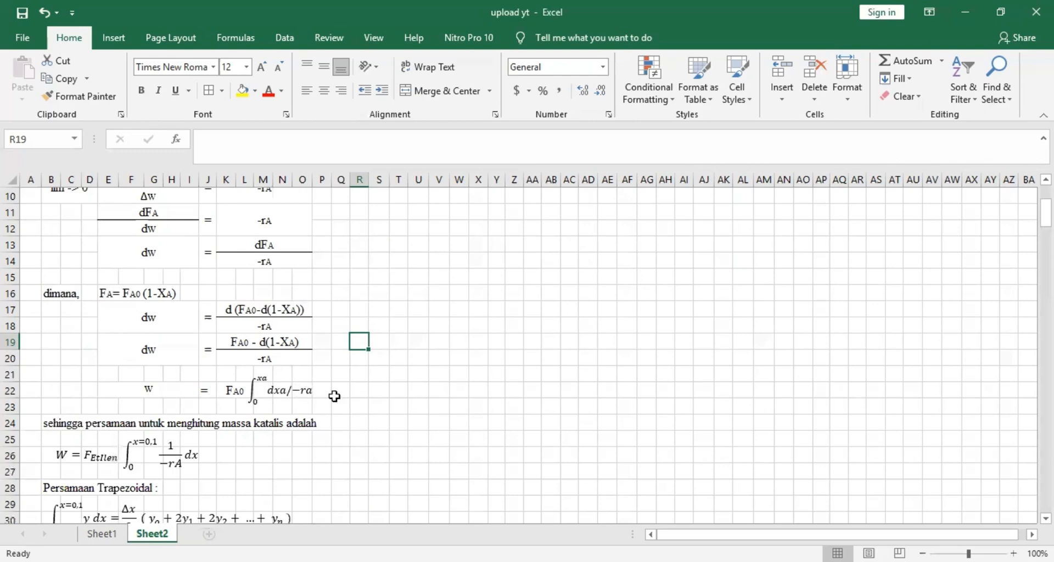
scroll(196, 392, "down", 1)
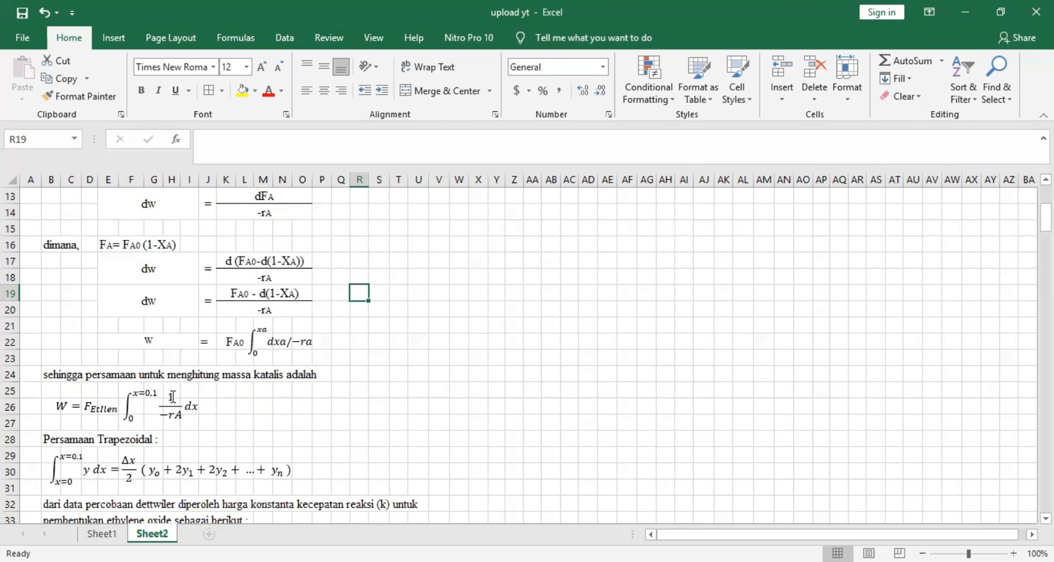
left_click(171, 396)
scroll(269, 397, "down", 1)
scroll(270, 397, "down", 1)
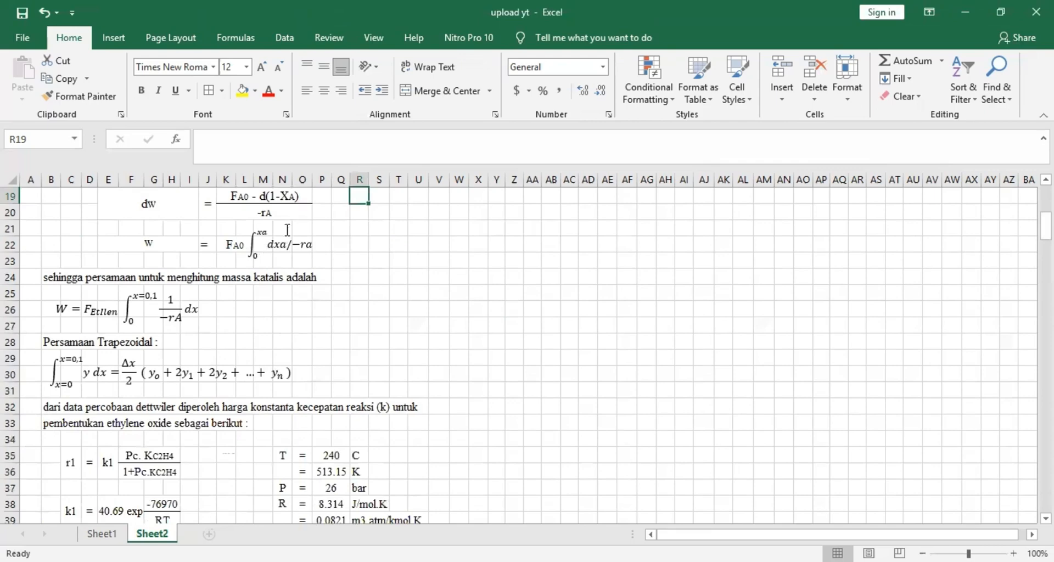
left_click(313, 256)
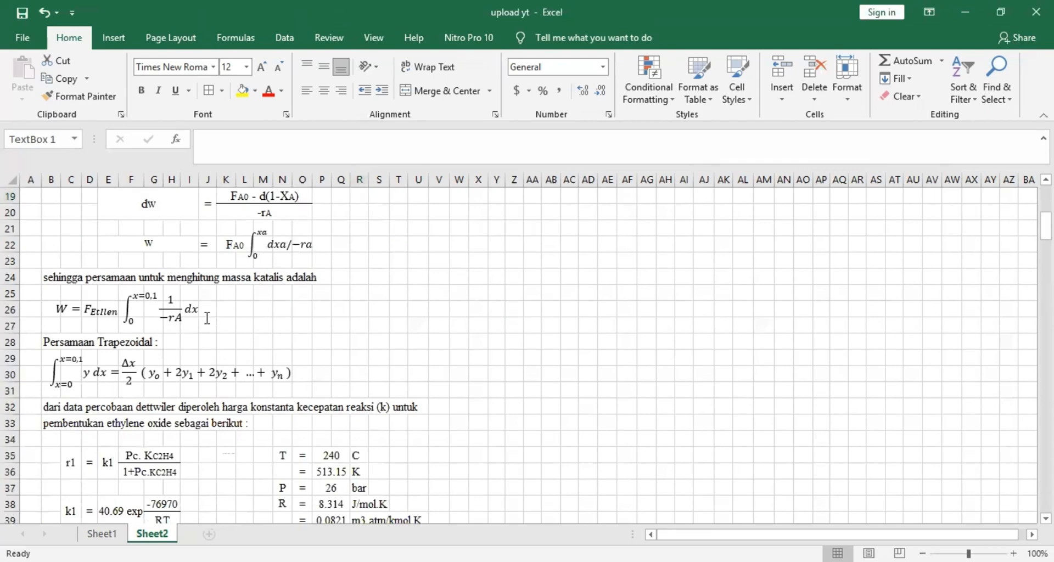
left_click(278, 327)
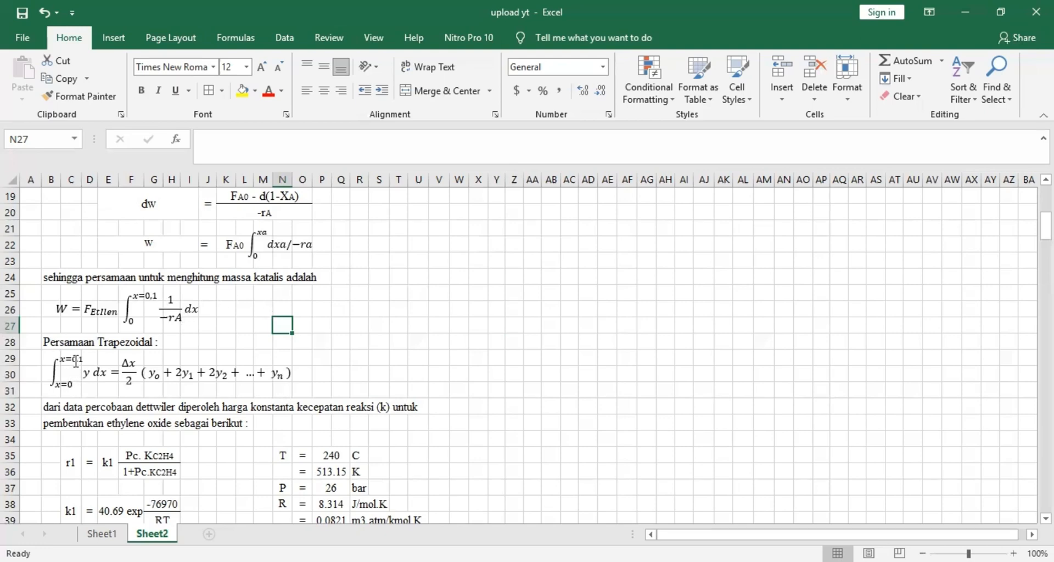
scroll(82, 357, "down", 1)
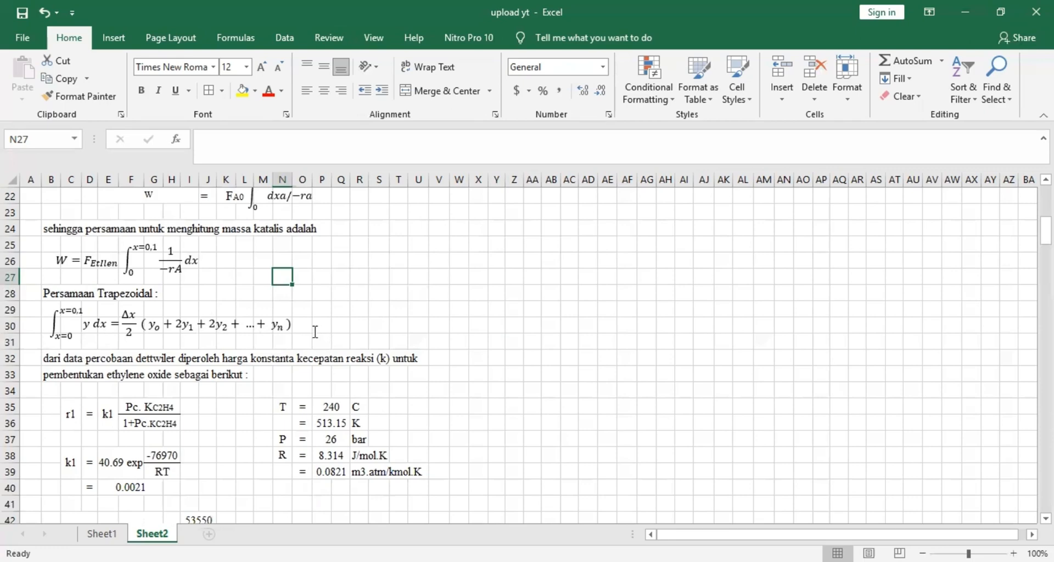
Step: Read the note on Dettwiler's reaction rate constants for ethylene oxide and the r1, k1 and KC2H4 equations
left_click(51, 358)
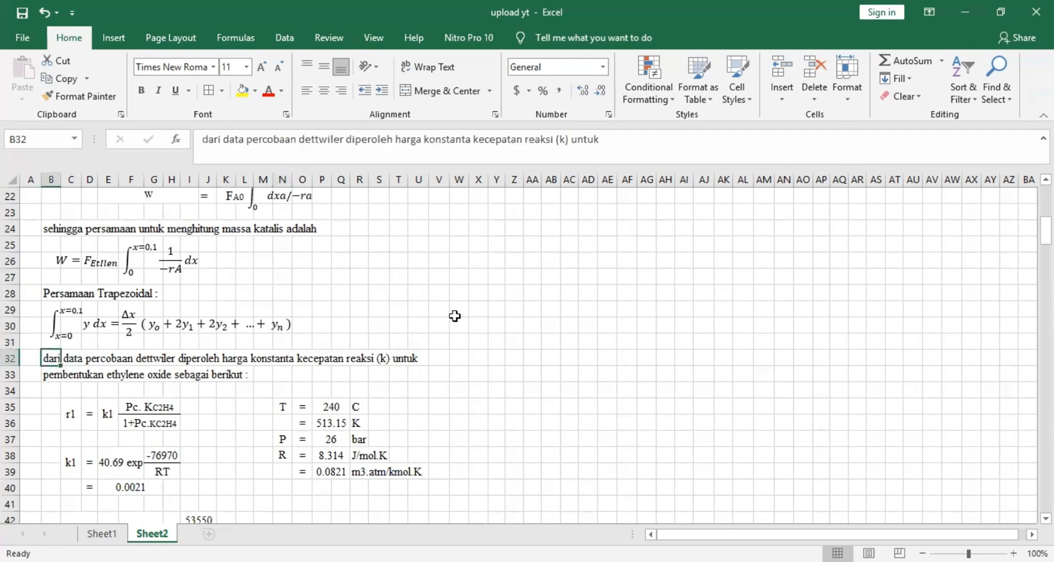
scroll(455, 316, "down", 1)
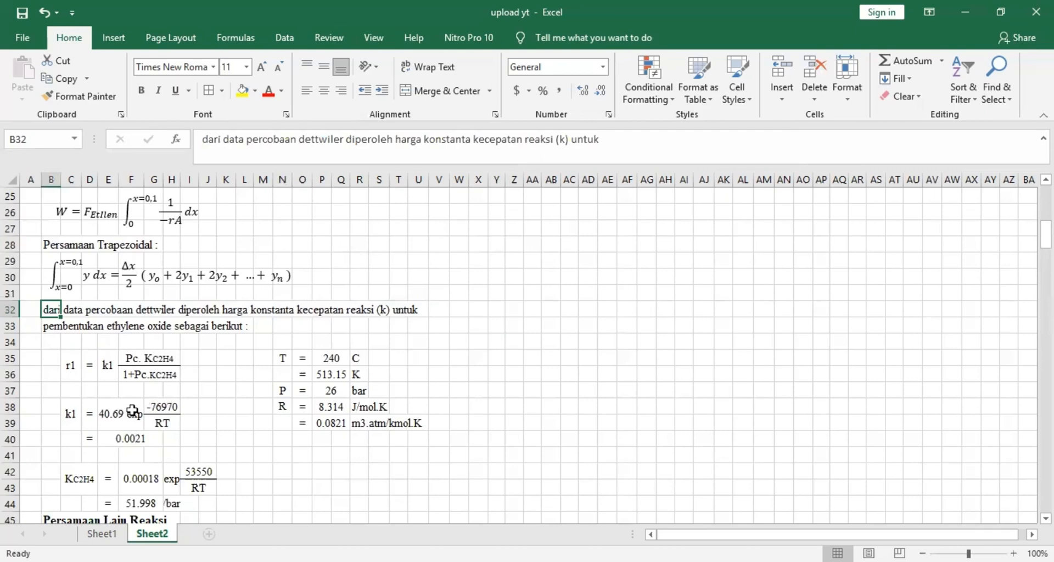
scroll(131, 411, "down", 1)
scroll(125, 387, "down", 2)
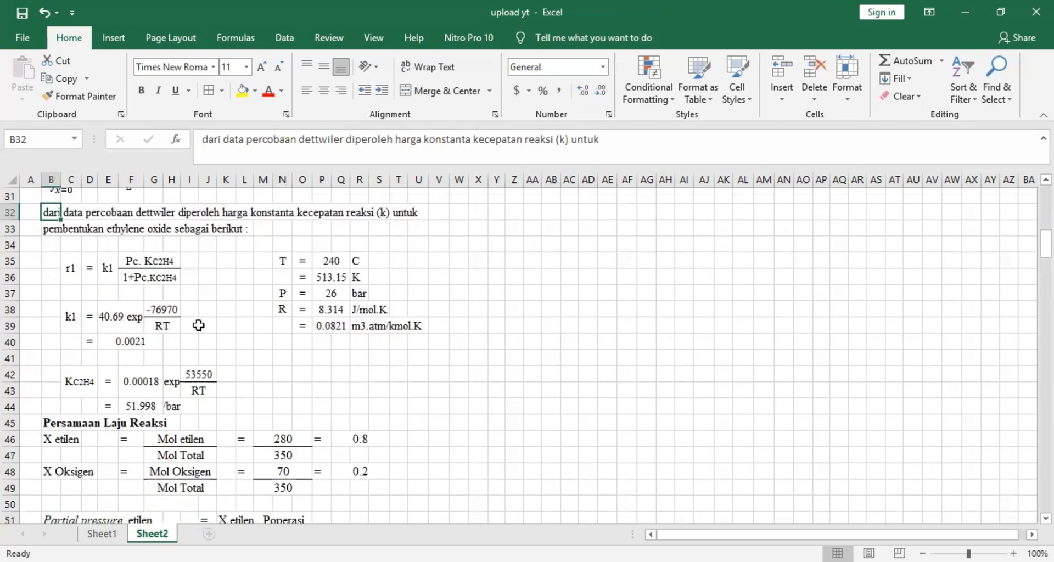
Step: Examine the k1 result in row 40 together with the gas constant R and the kelvin temperature beside the rate equations
left_click(147, 341)
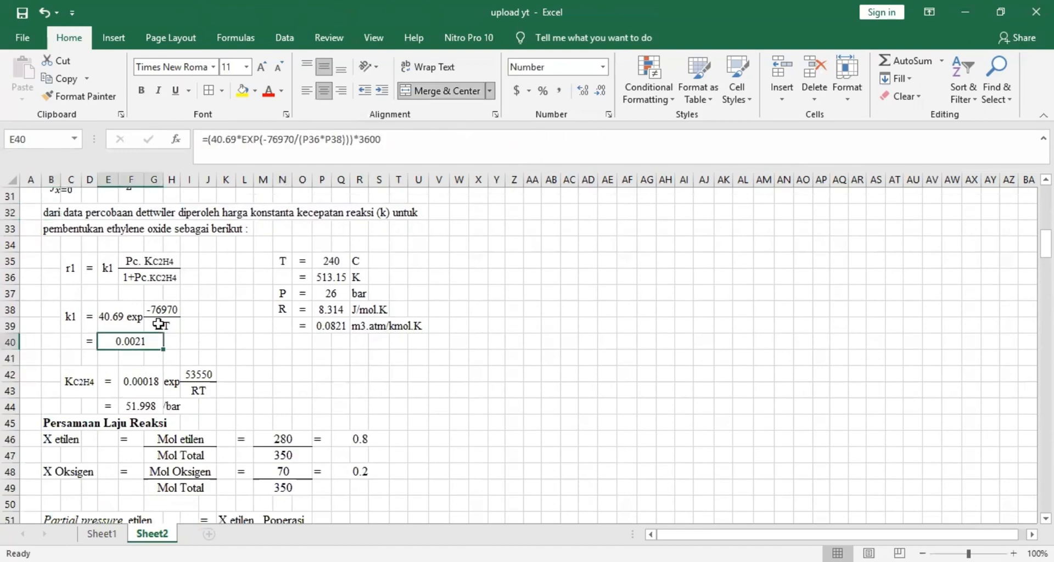
left_click(158, 325)
left_click(282, 308)
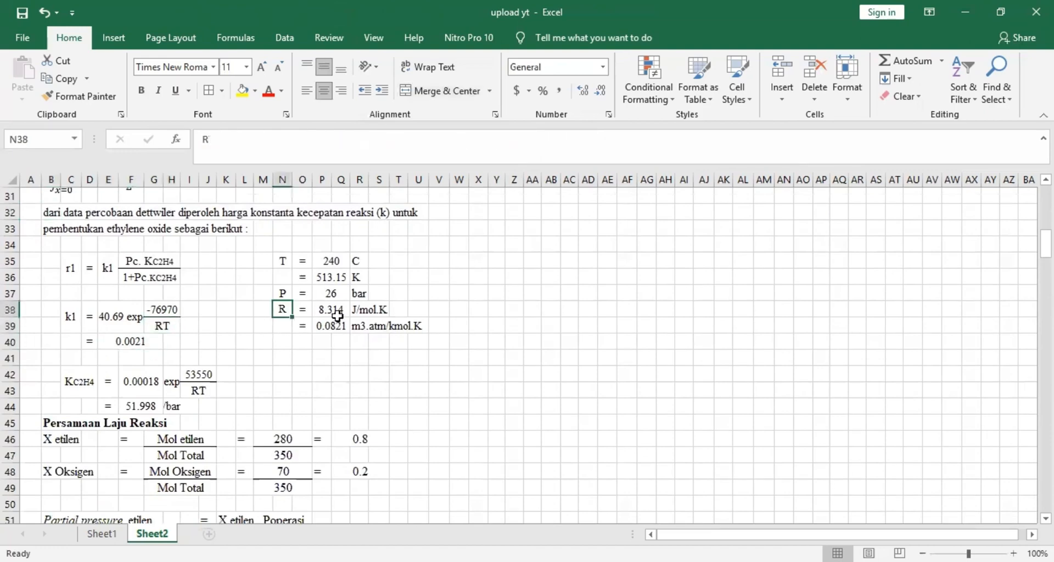
left_click(337, 313)
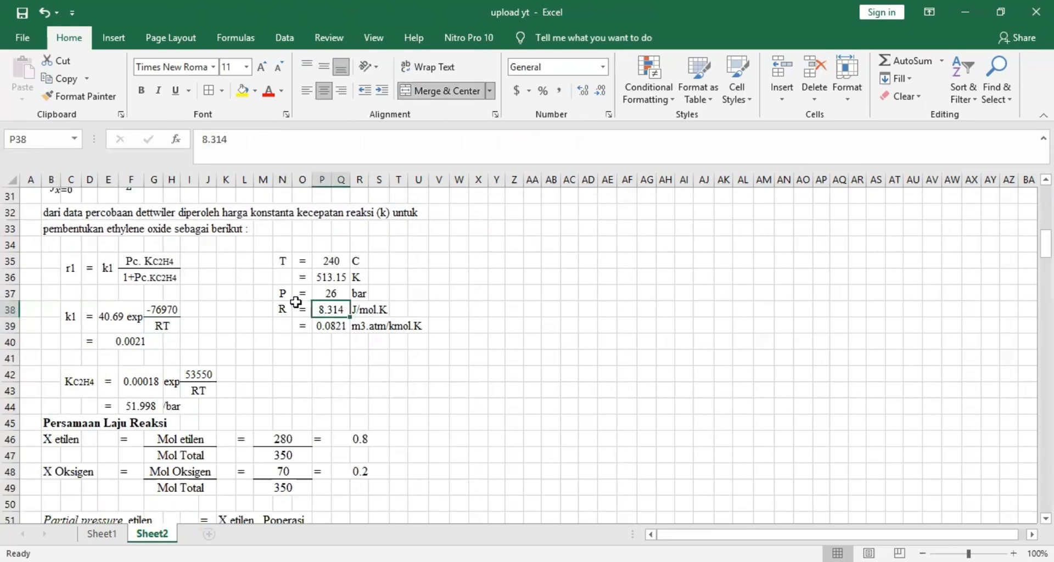
left_click(264, 262)
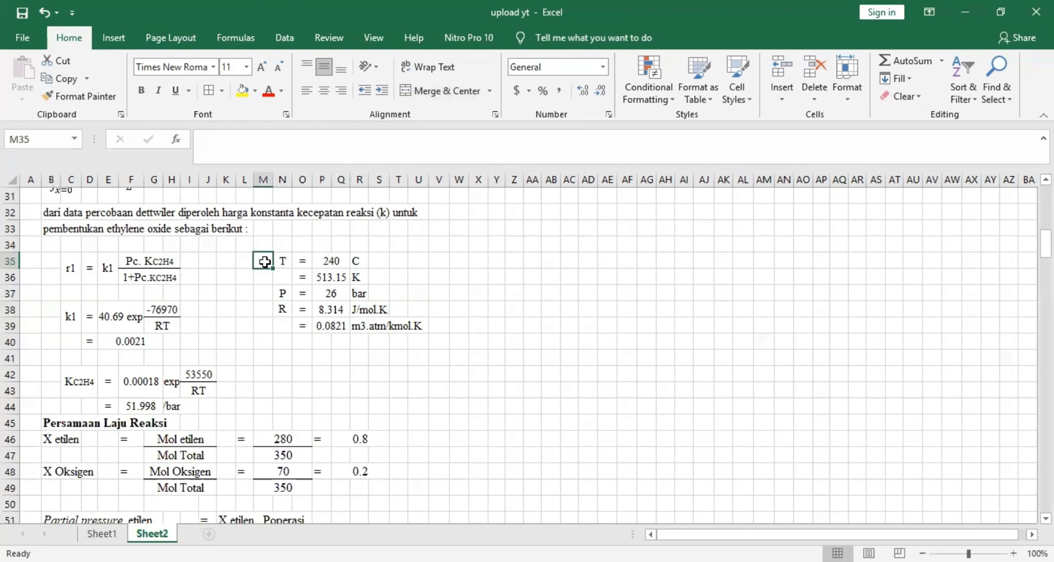
left_click(323, 279)
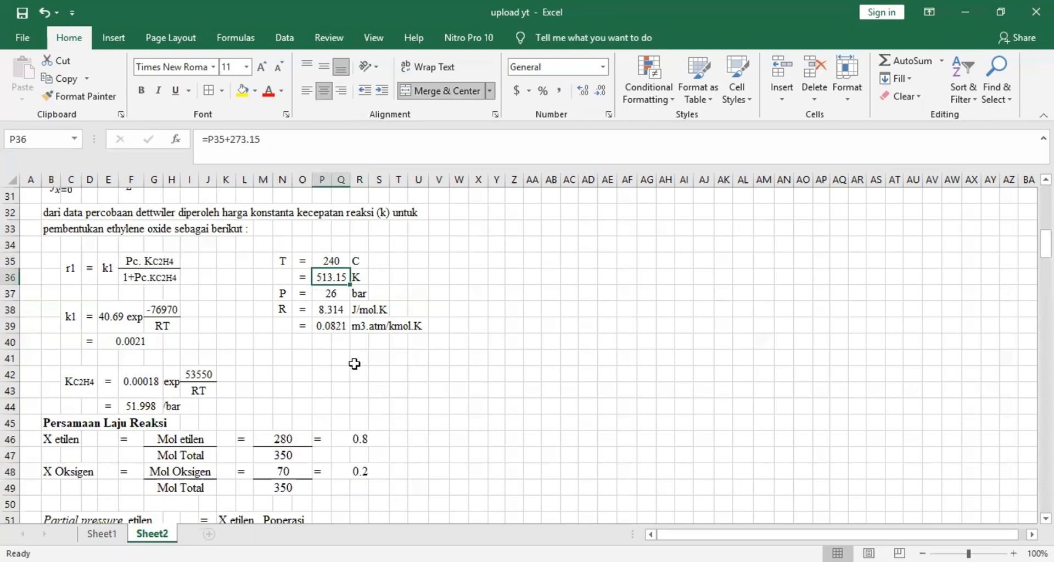
Step: Inspect the k1 formula in E40, checking its referenced temperature and gas constant cells and the 3600 multiplier
left_click(114, 349)
left_click(394, 144)
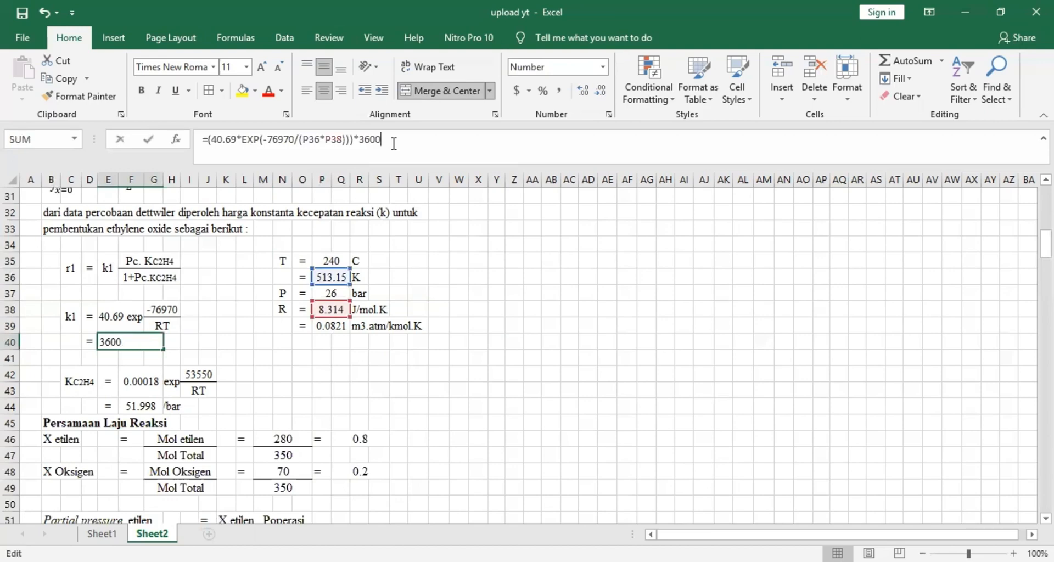
left_click(220, 330)
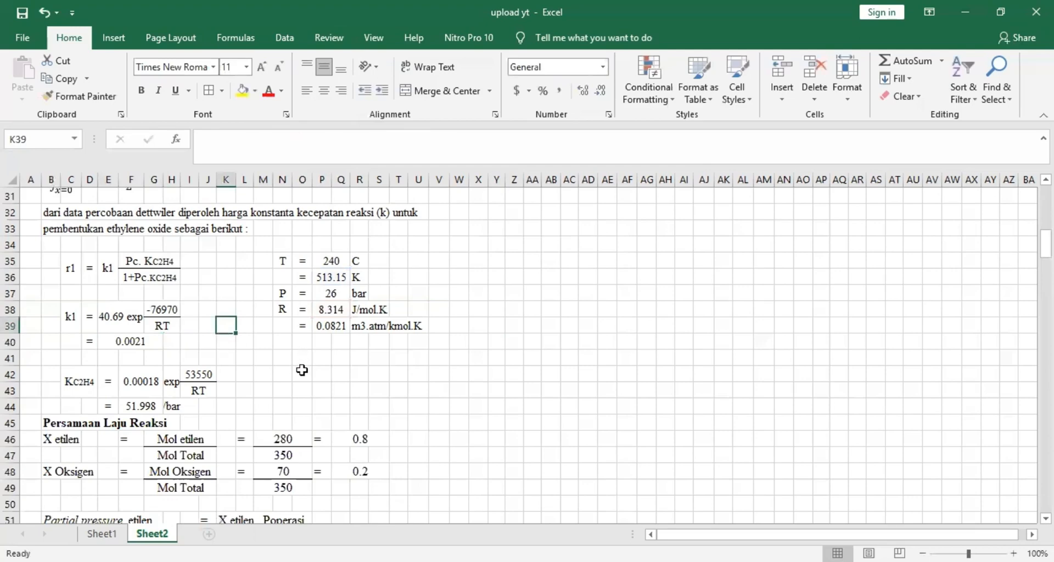
Step: Examine the KC2H4 equation in rows 42 to 44 and its result in bar units
scroll(302, 368, "down", 1)
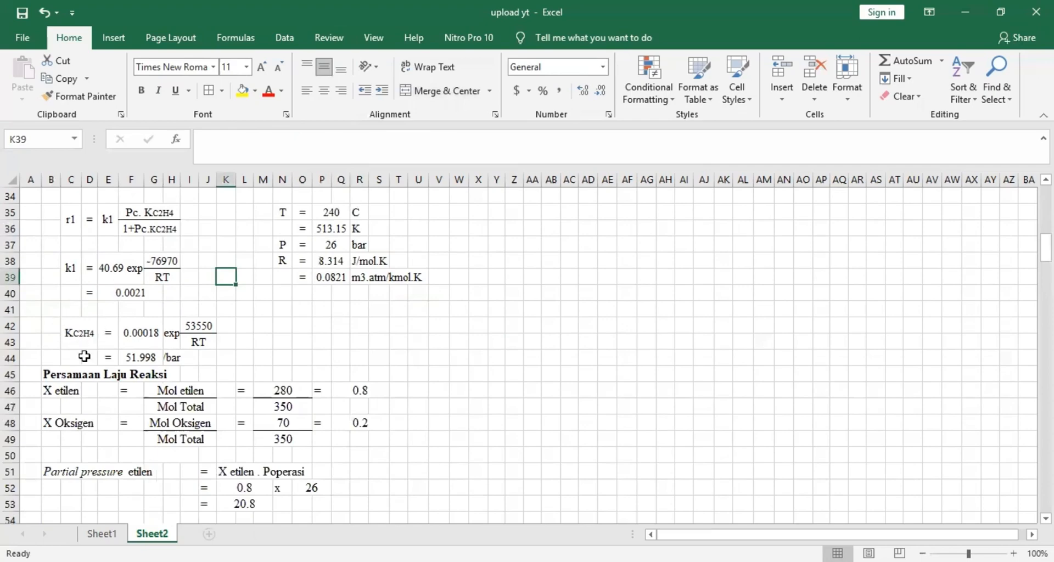
left_click(86, 337)
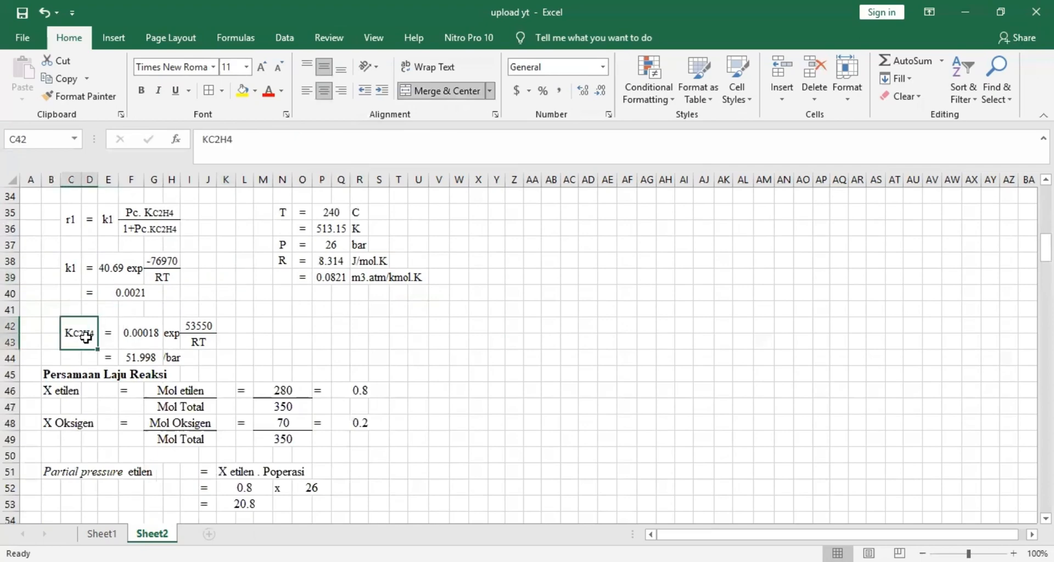
scroll(104, 331, "down", 1)
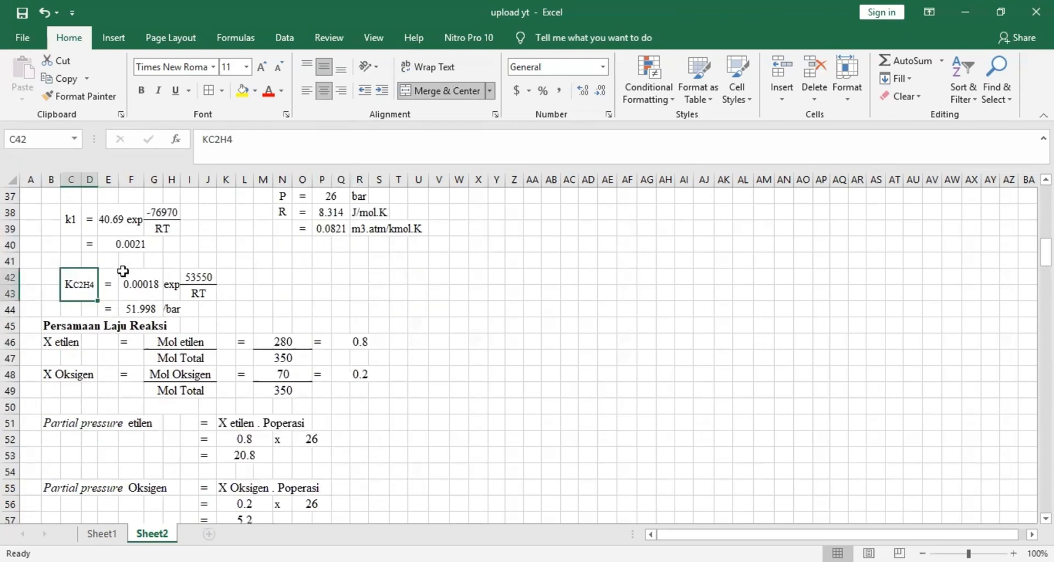
left_click(207, 296)
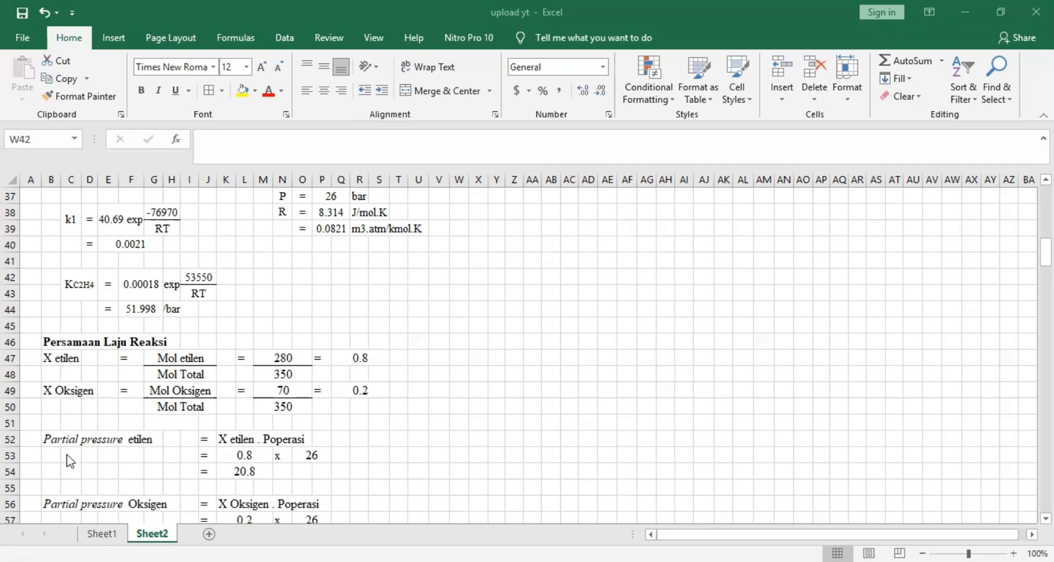
Step: Review the ethylene and oxygen mole fractions and the partial pressure calculations in rows 47 to 58
scroll(67, 462, "down", 1)
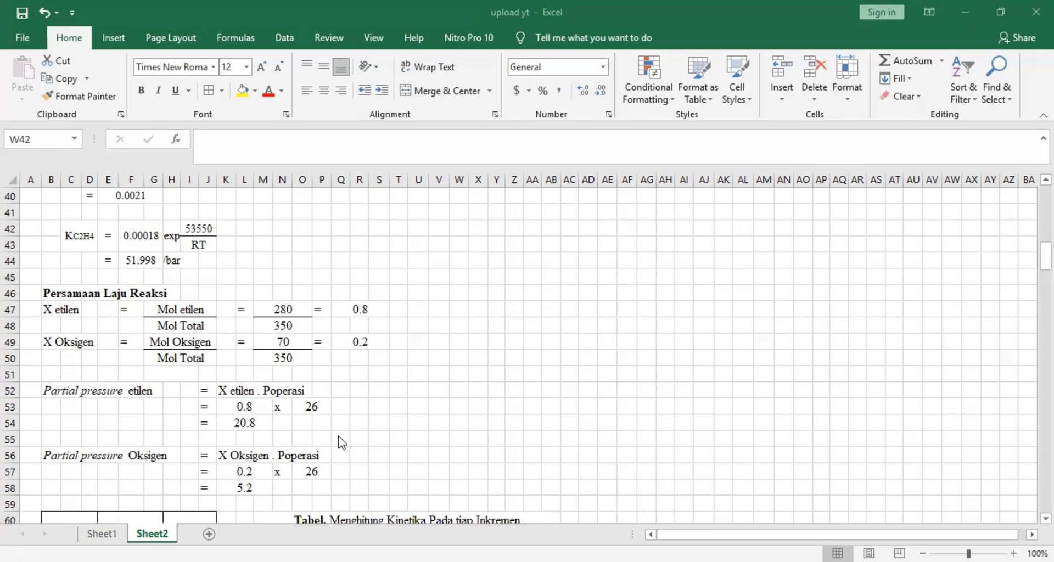
scroll(342, 424, "down", 1)
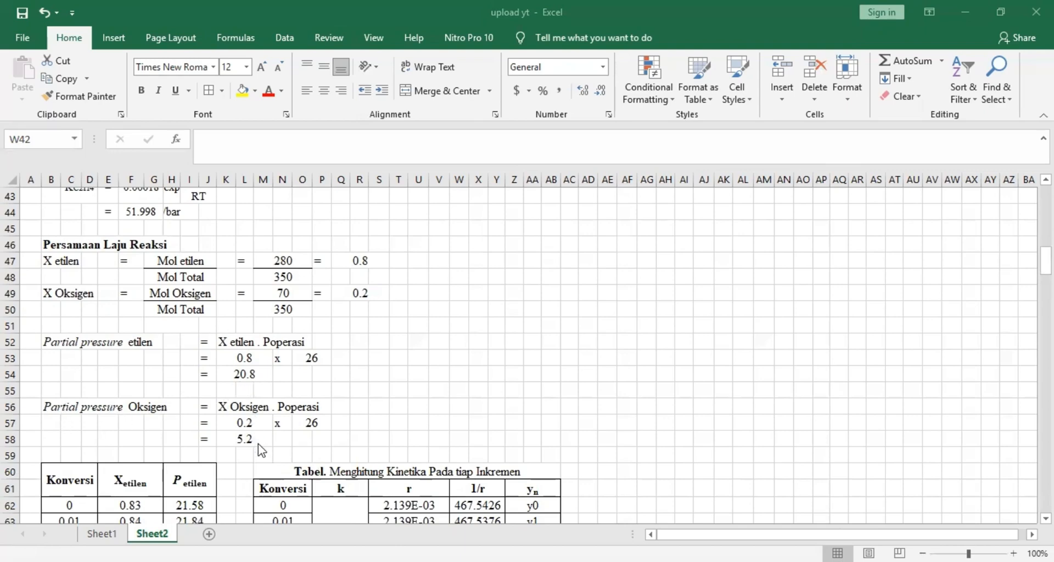
scroll(258, 443, "down", 1)
scroll(258, 444, "down", 2)
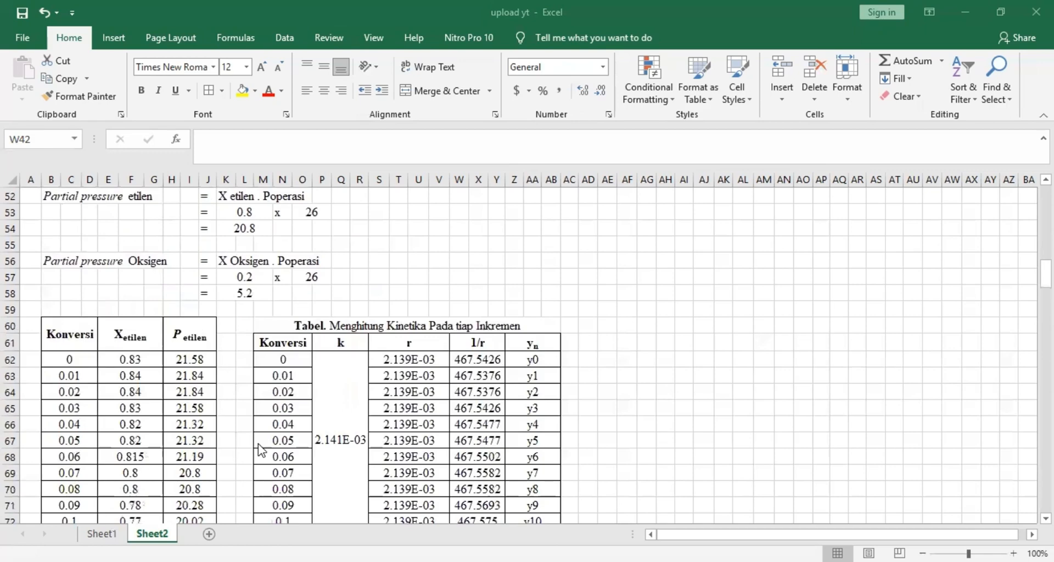
Step: Compare the conversion table with the mole fraction calculations and inspect the ethylene partial pressure formula in H62
scroll(258, 443, "down", 1)
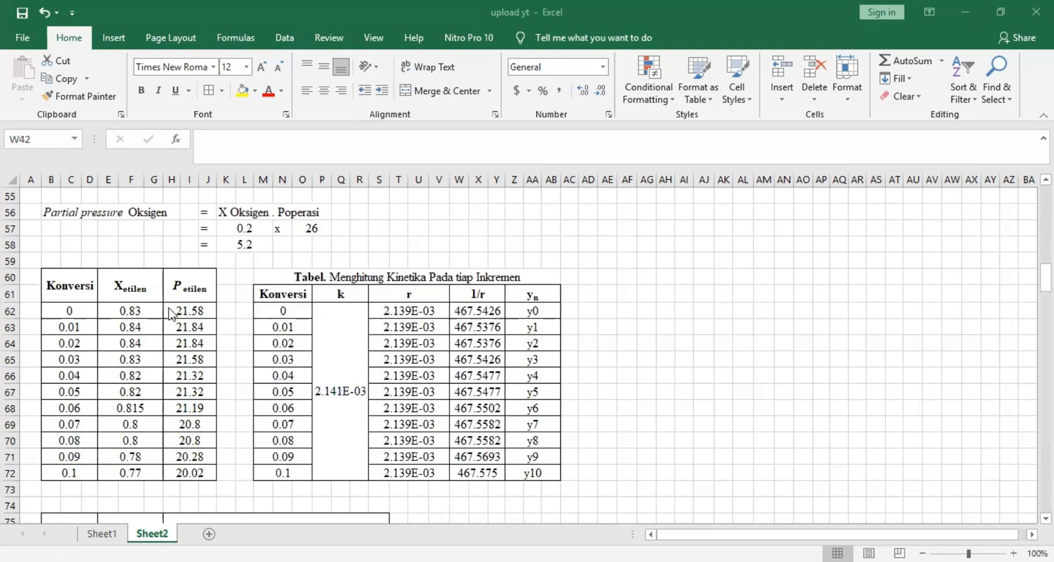
scroll(171, 314, "up", 1)
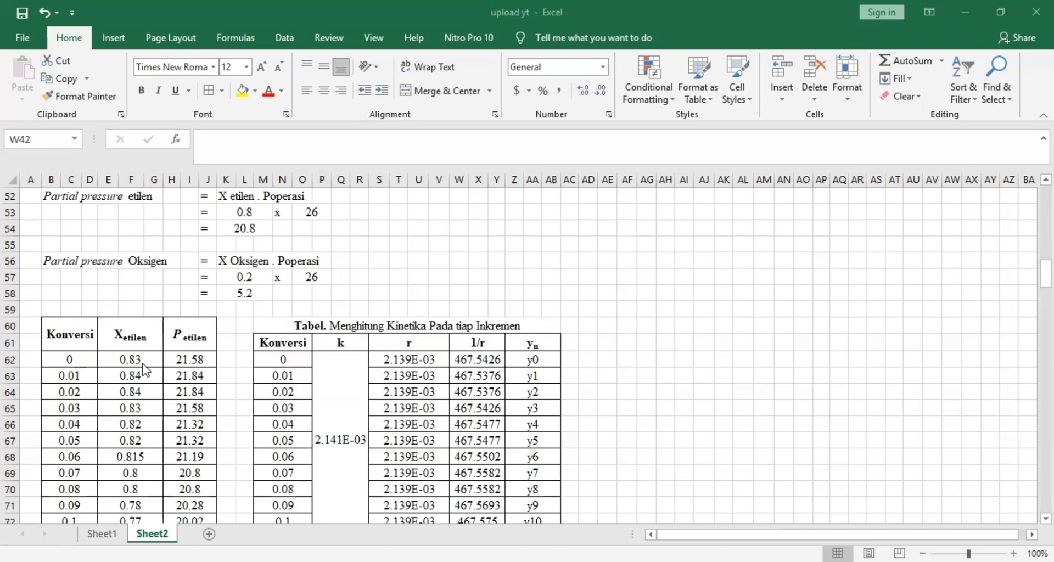
scroll(219, 237, "up", 3)
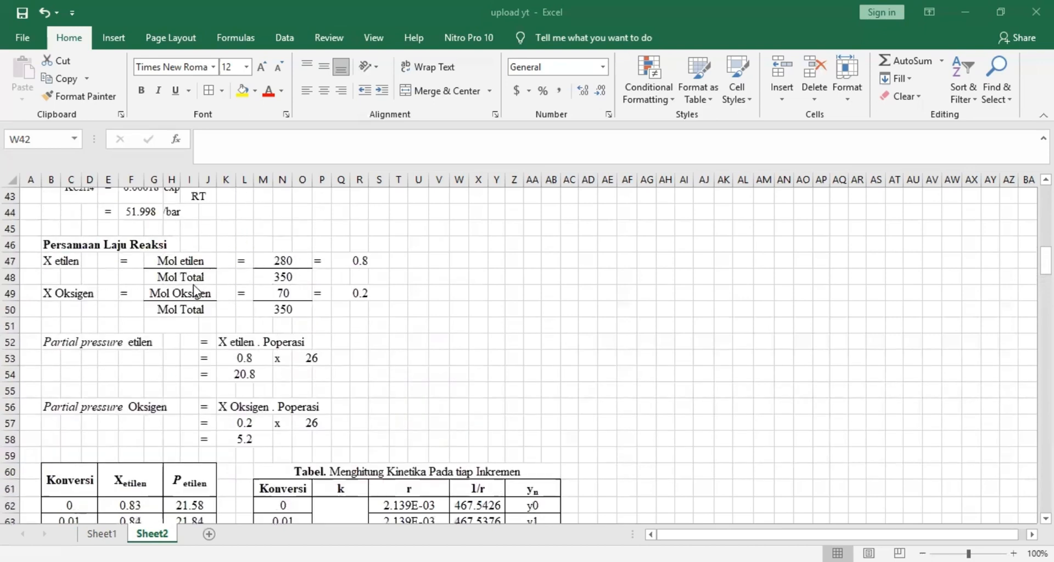
scroll(105, 472, "down", 2)
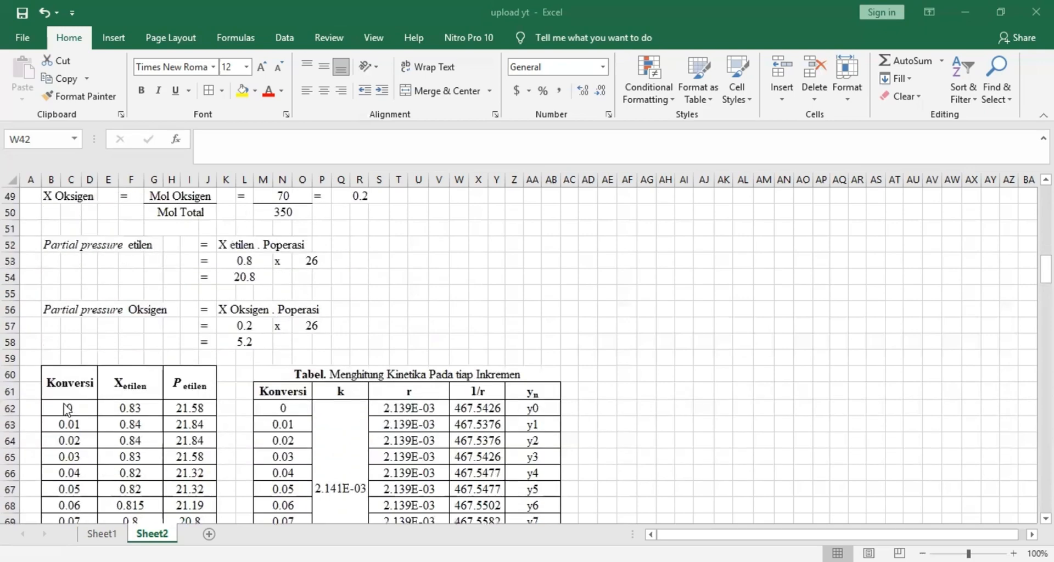
scroll(77, 439, "down", 2)
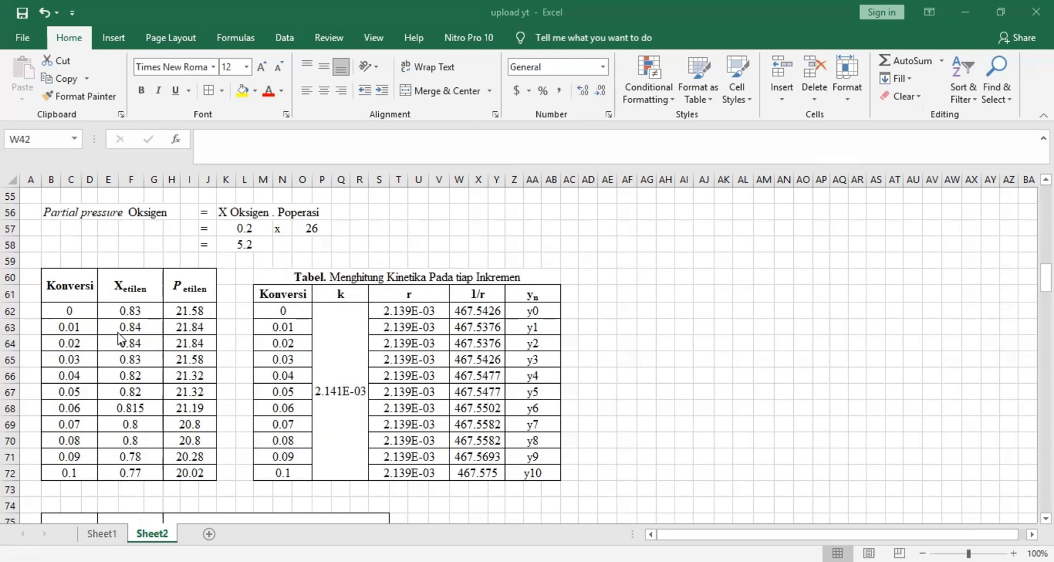
left_click(194, 312)
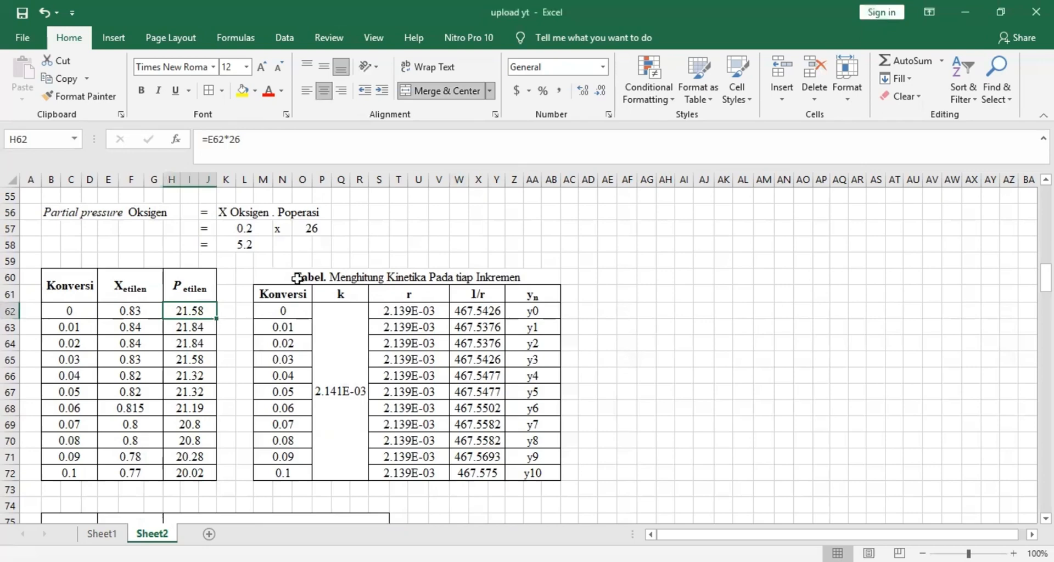
left_click(491, 244)
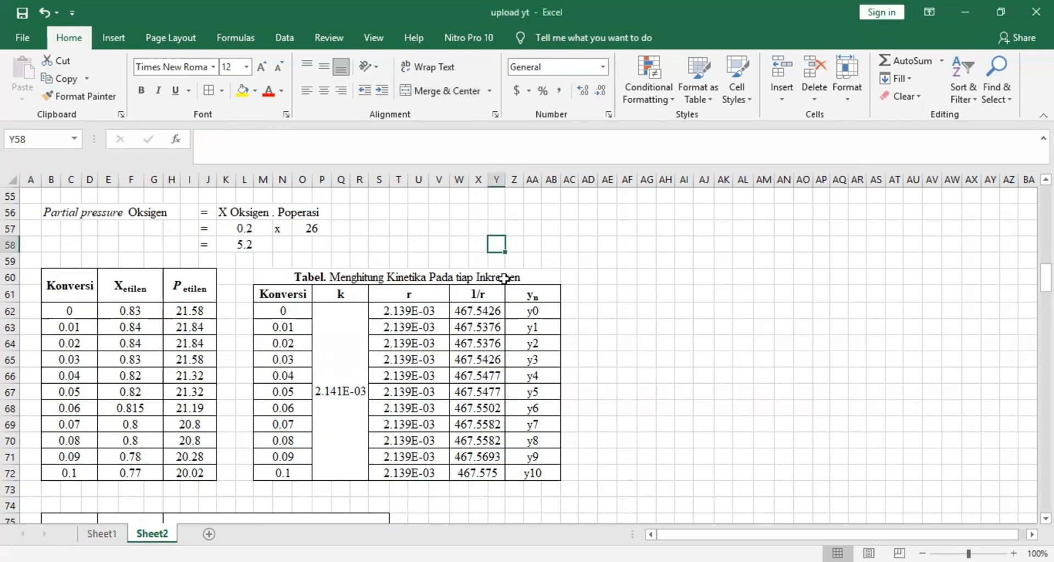
Step: Revisit the mass balance derivation and the integral and trapezoidal equations for the catalyst mass
scroll(256, 309, "up", 8)
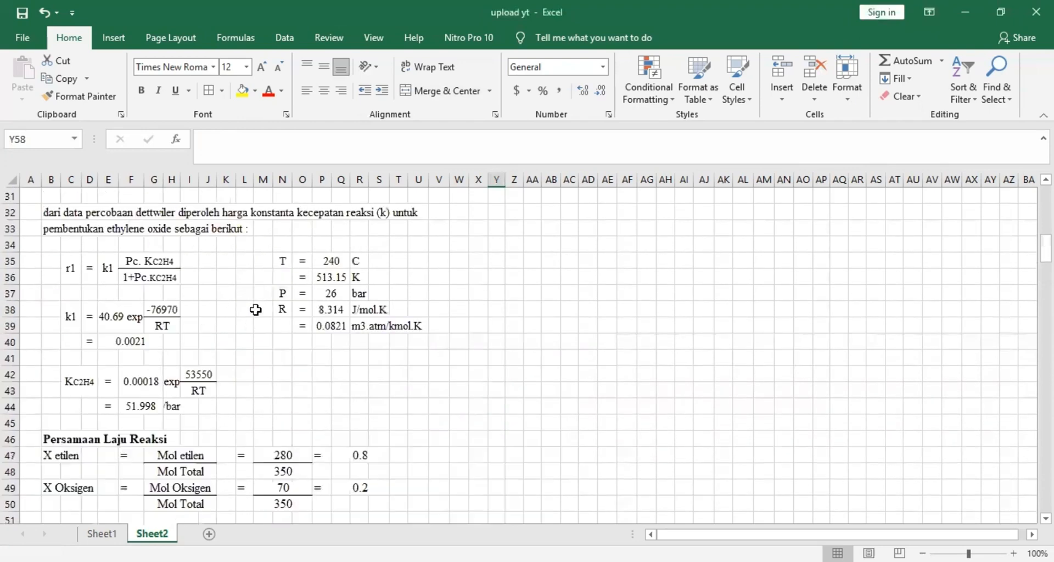
scroll(256, 309, "up", 10)
scroll(263, 330, "down", 3)
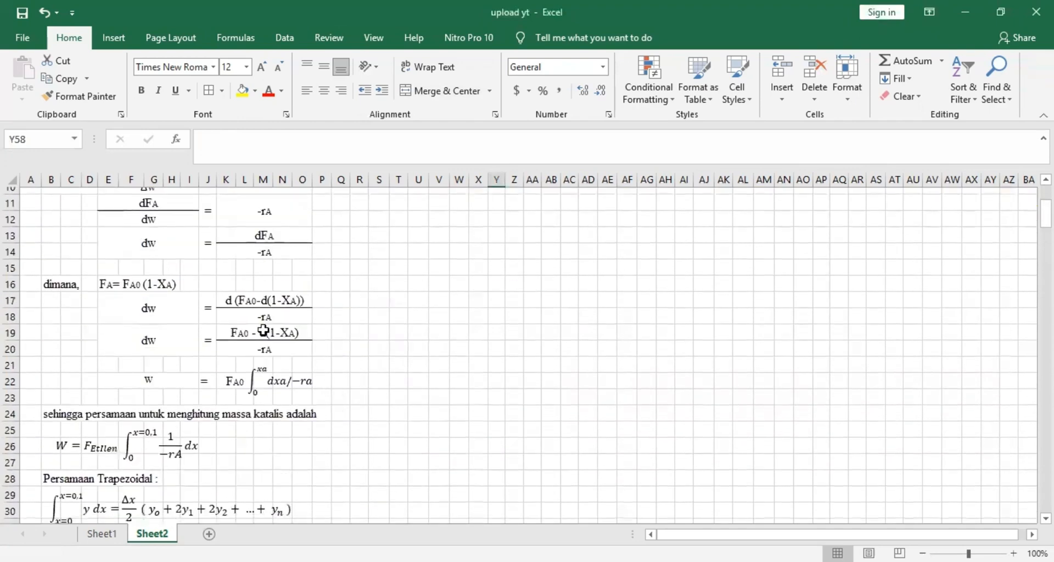
scroll(264, 330, "down", 1)
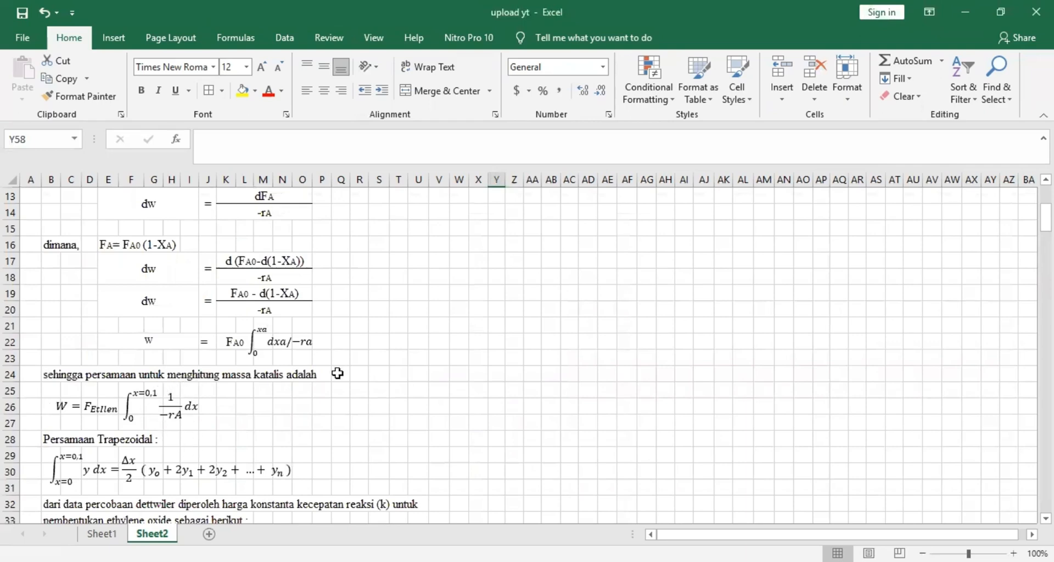
scroll(352, 367, "up", 4)
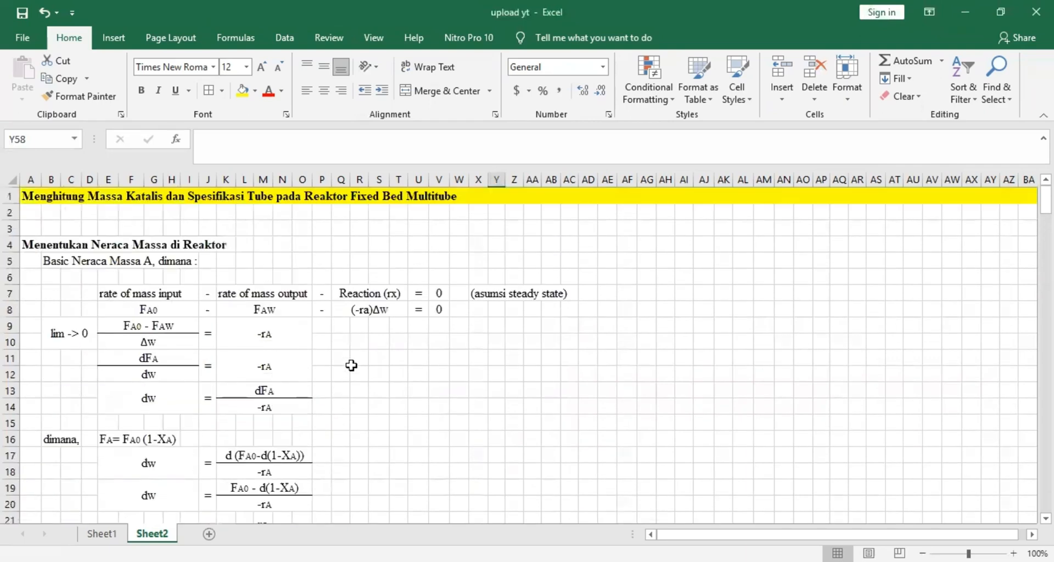
scroll(352, 366, "down", 8)
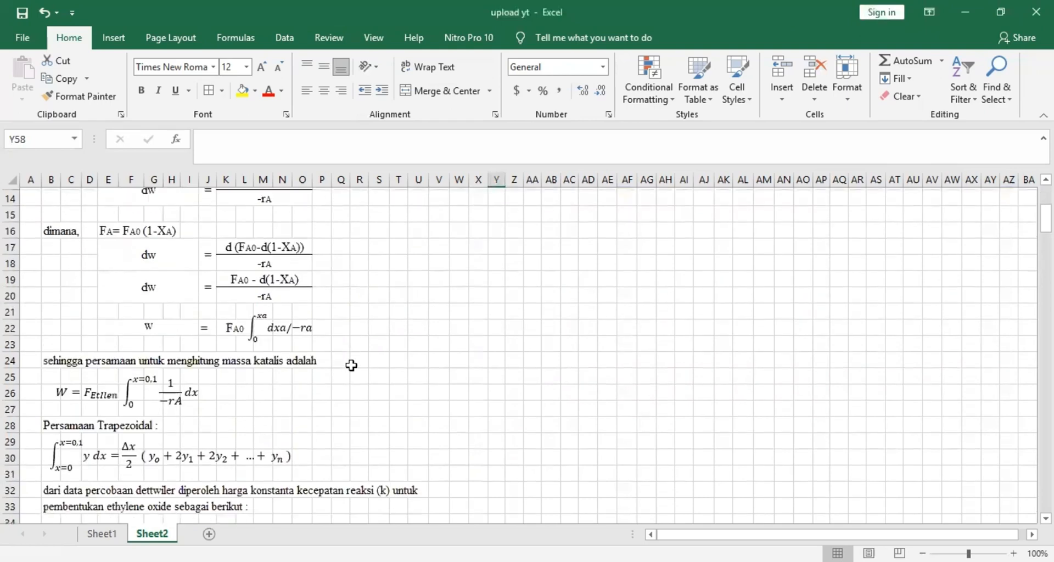
Step: Revisit the r1 rate equation in row 35 and return to the kinetics table starting in row 60
left_click(73, 374)
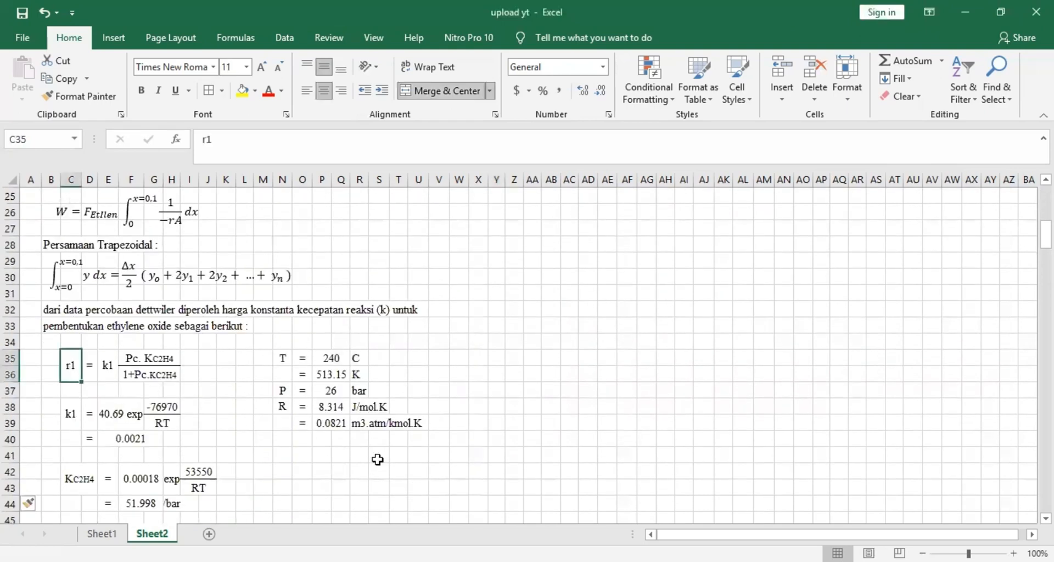
scroll(372, 447, "down", 3)
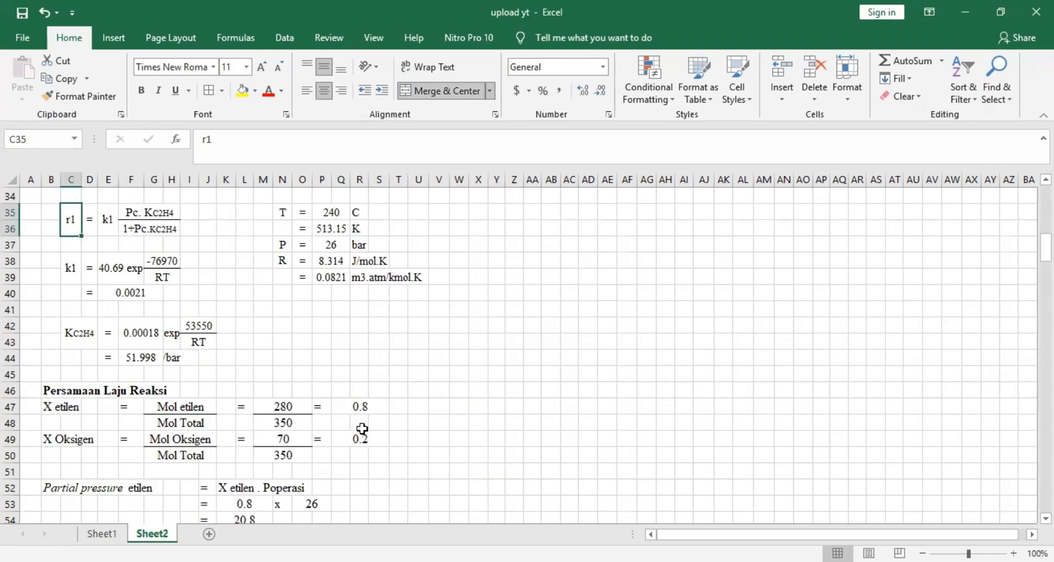
scroll(364, 435, "down", 5)
scroll(432, 379, "down", 2)
Step: Examine the k, r and 1/r columns of the kinetics table in row 61
left_click(589, 326)
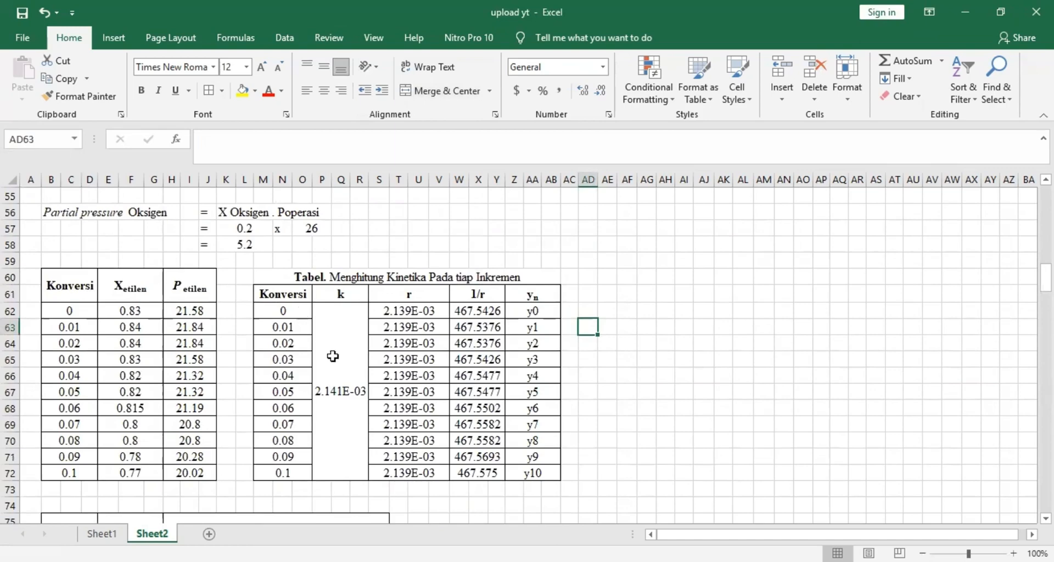
left_click(351, 297)
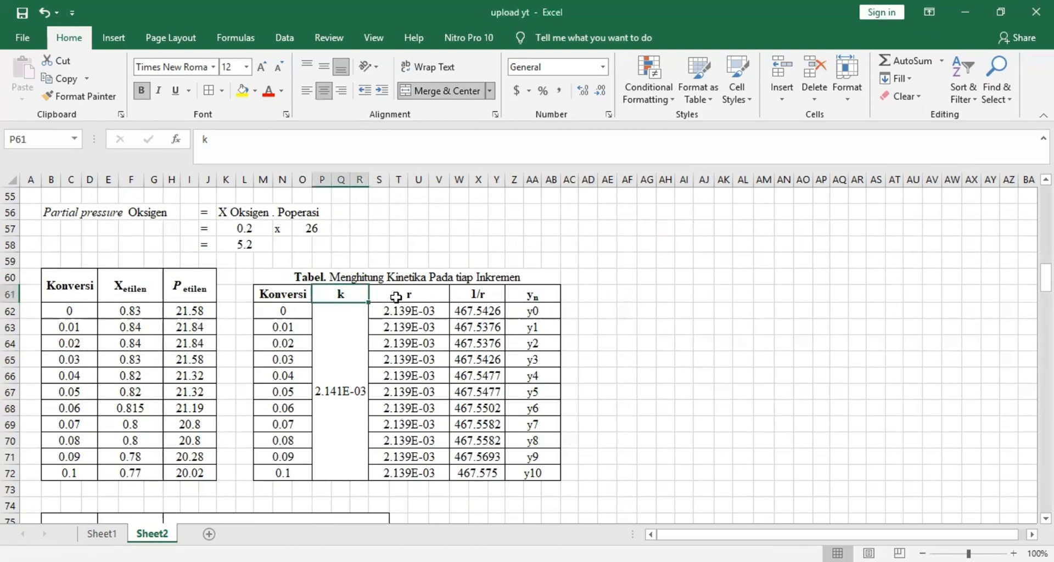
left_click(396, 299)
left_click_drag(396, 299, 492, 293)
key("Escape")
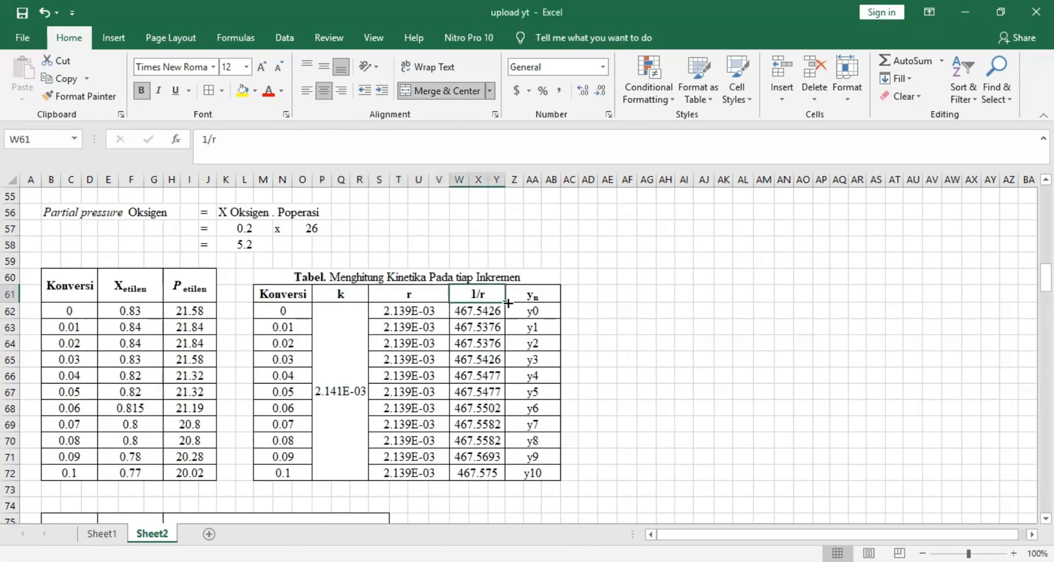
left_click(586, 296)
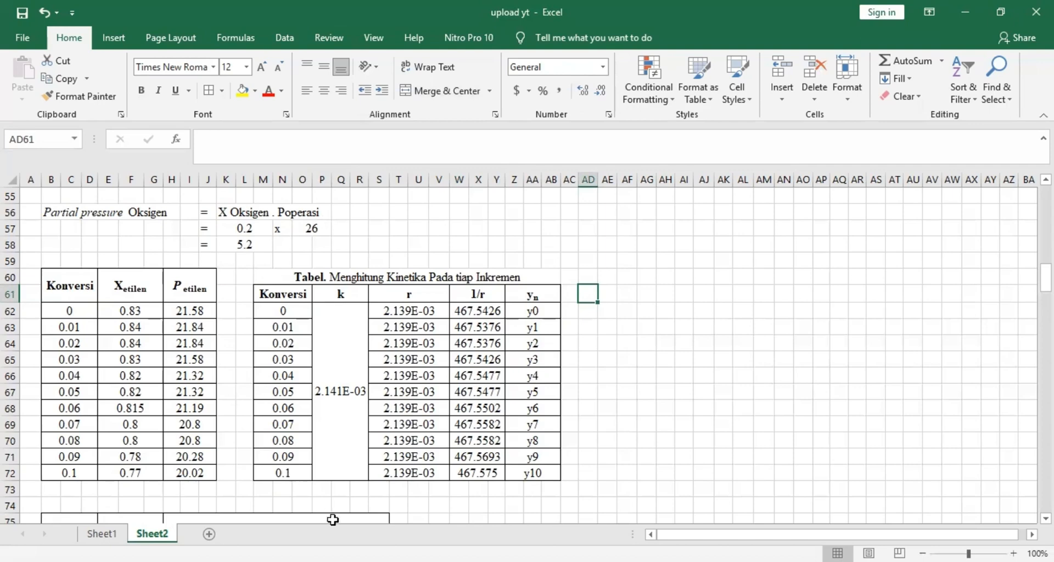
Step: Inspect the k cell P62 and the r formula in S62, comparing it with the r1 rate equation in row 35
left_click(350, 359)
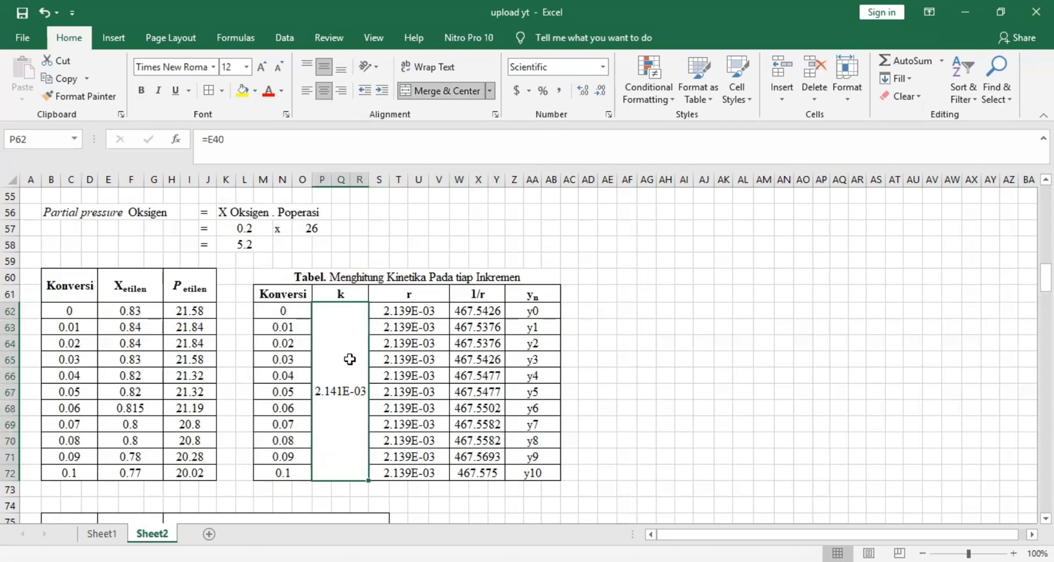
left_click(412, 309)
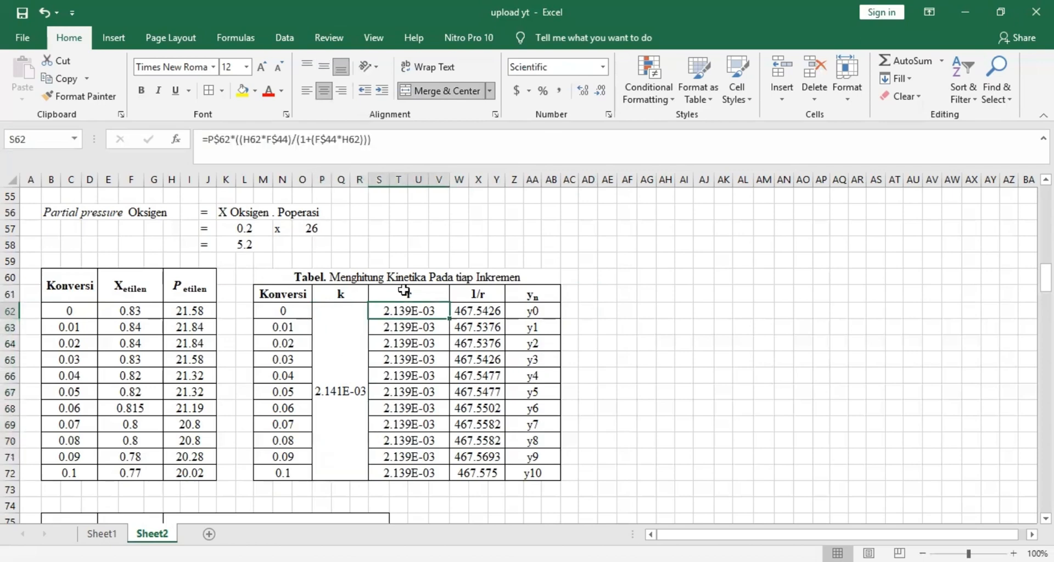
left_click(390, 145)
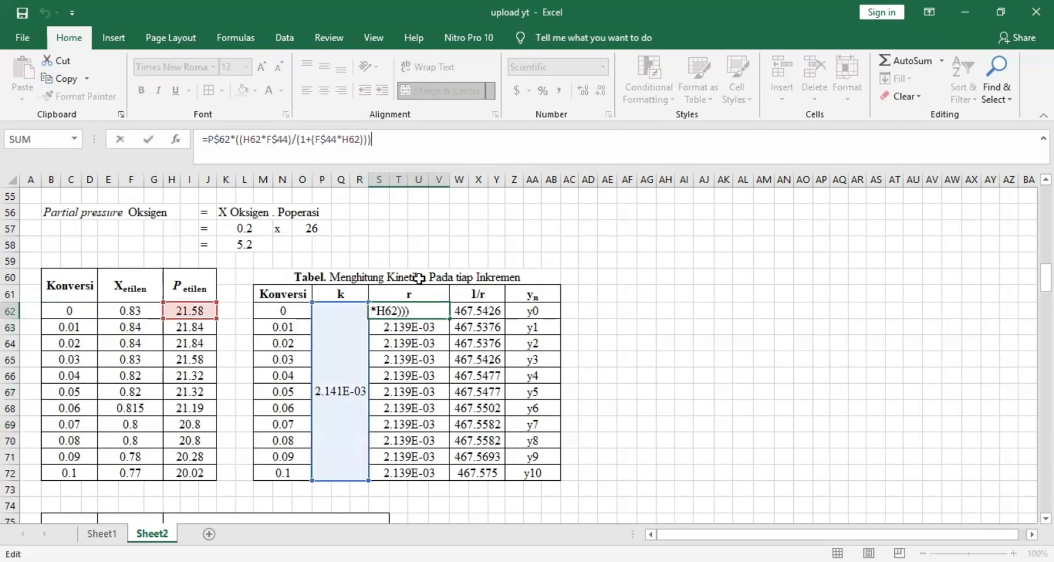
left_click(435, 336)
scroll(435, 336, "up", 8)
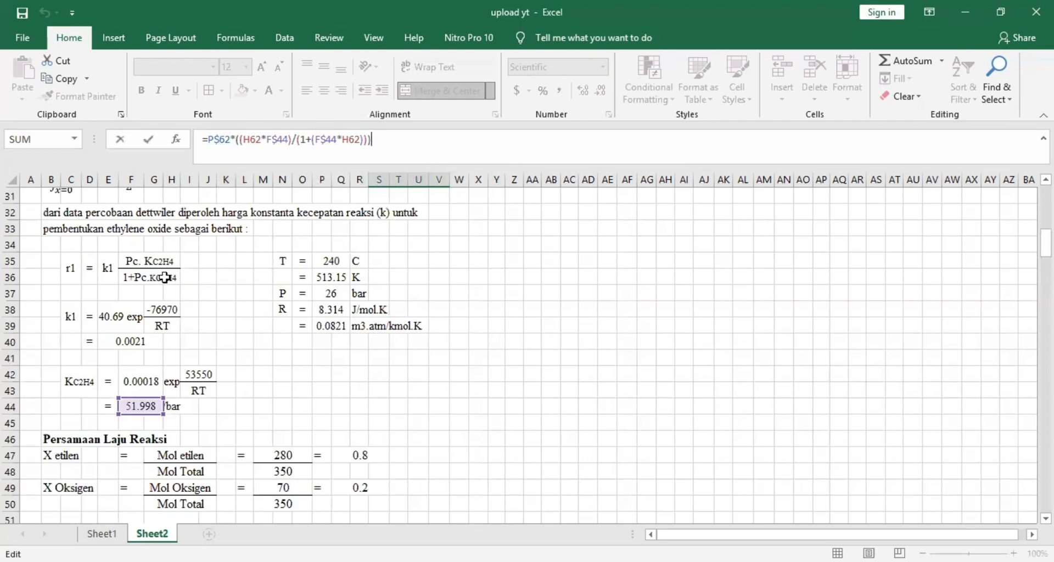
scroll(365, 353, "down", 10)
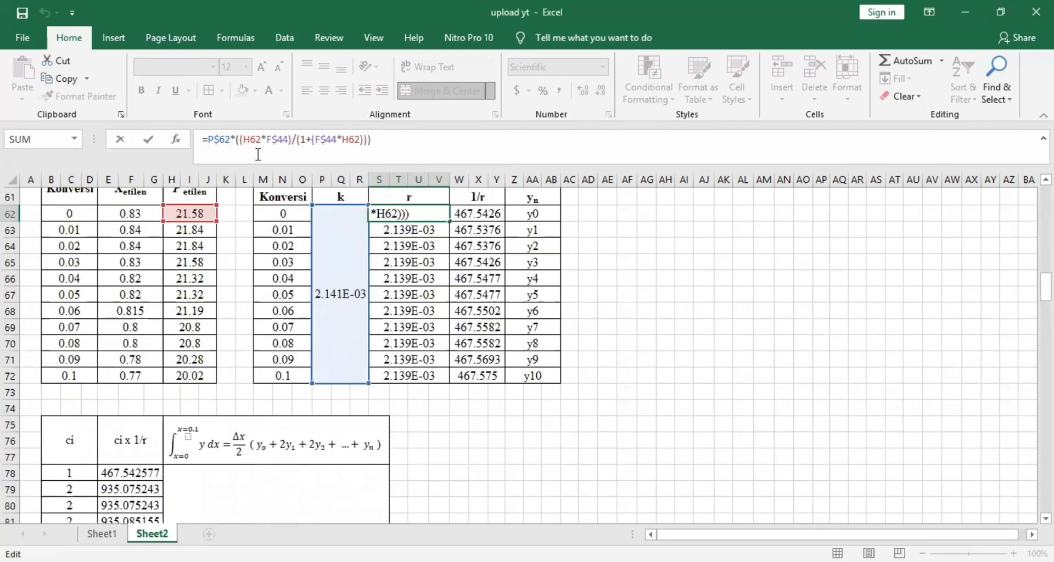
Step: Trace the F44 and H62 references in the S62 formula to the KC2H4 constant and the ethylene partial pressure
scroll(281, 240, "up", 4)
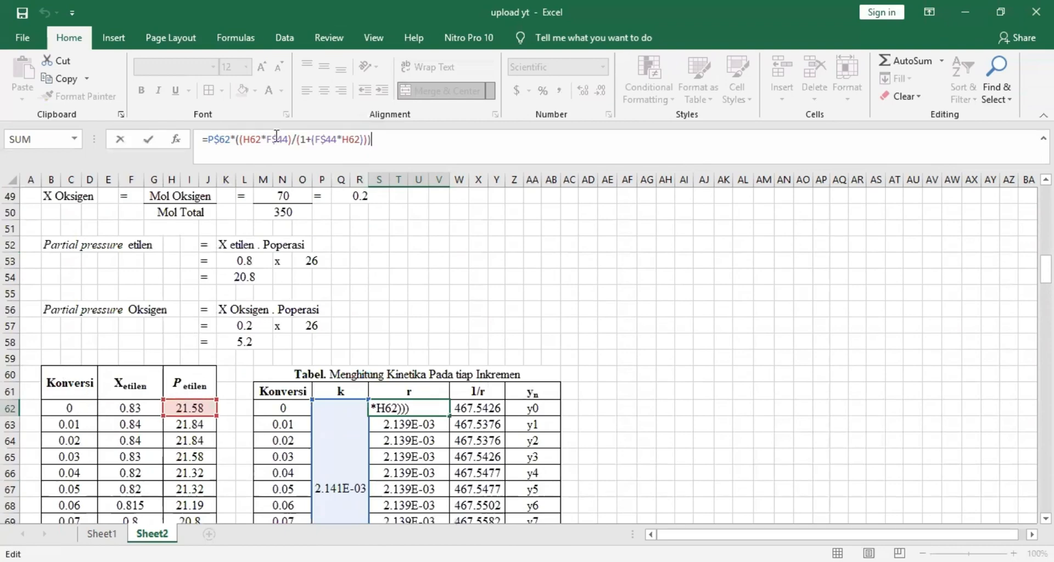
scroll(306, 355, "up", 4)
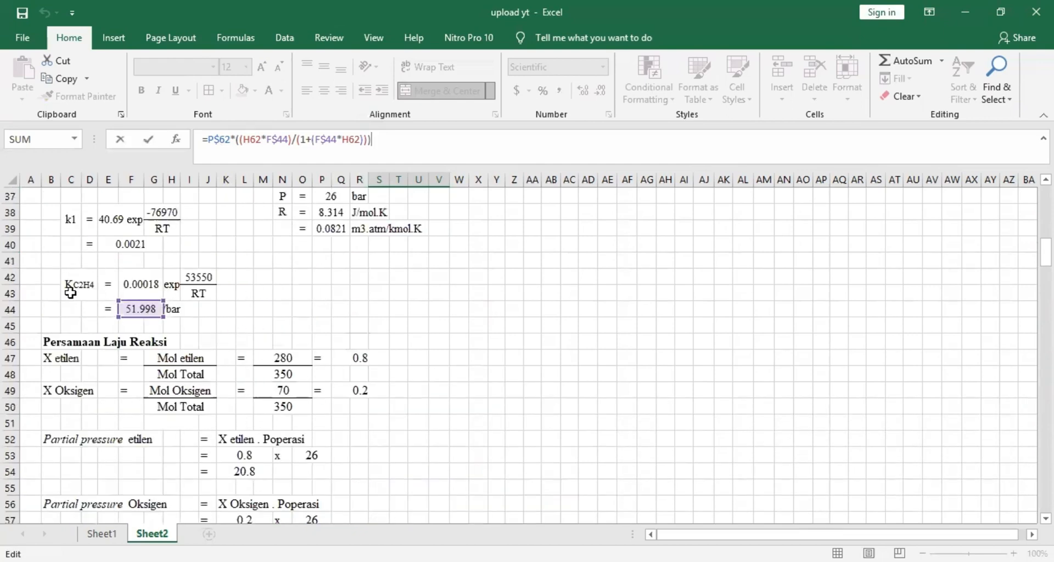
scroll(197, 327, "down", 5)
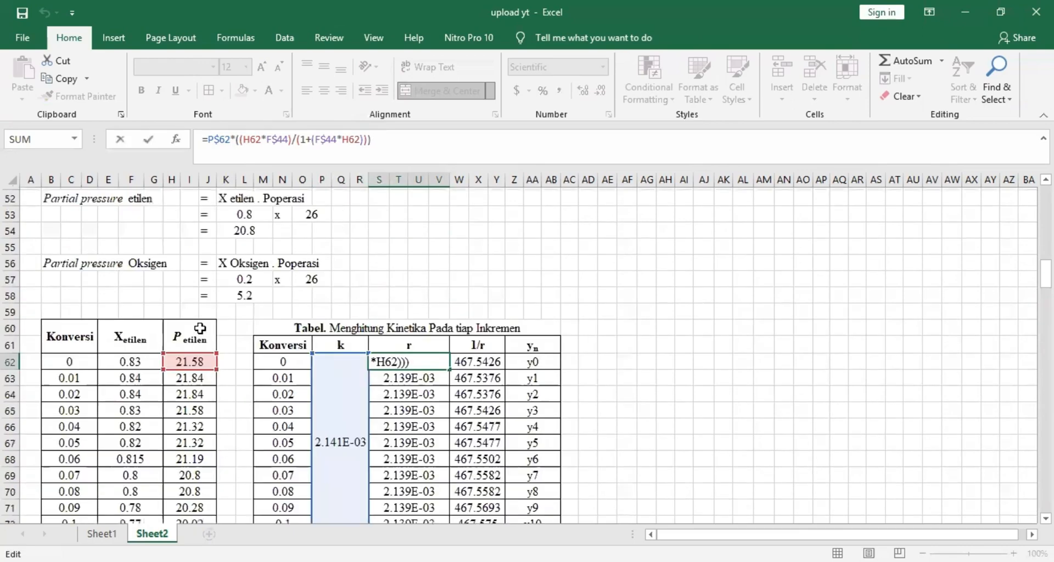
scroll(297, 141, "down", 2)
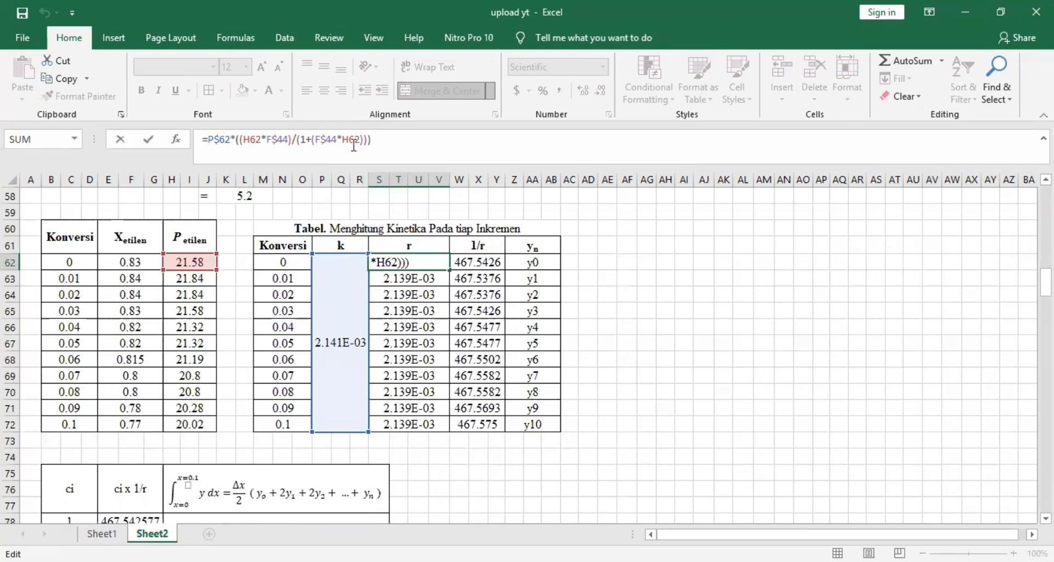
key("Return")
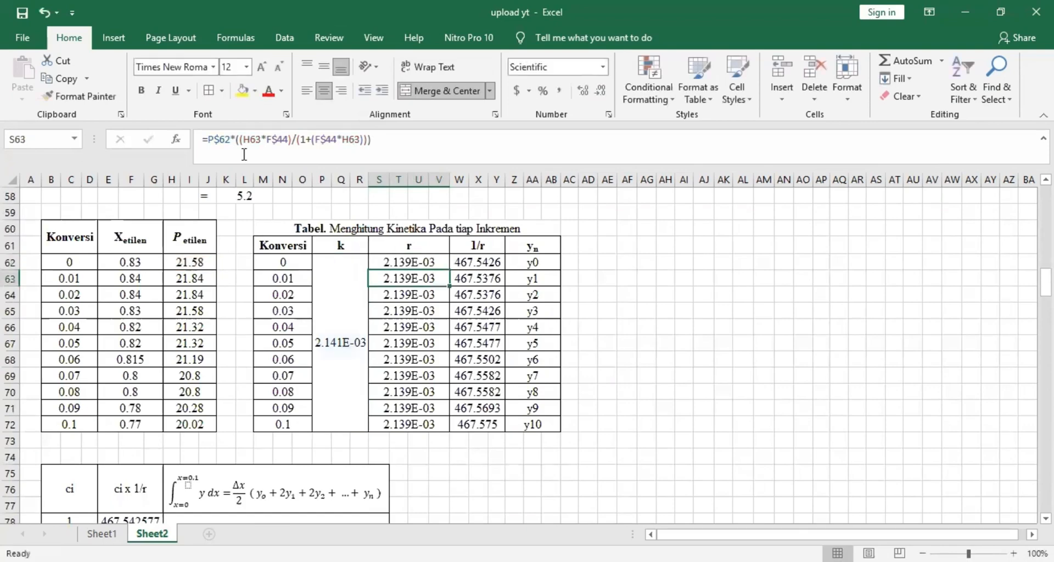
Step: Examine the row-locking dollar signs in the P$62 and F$44 references of the S62 formula
left_click(445, 261)
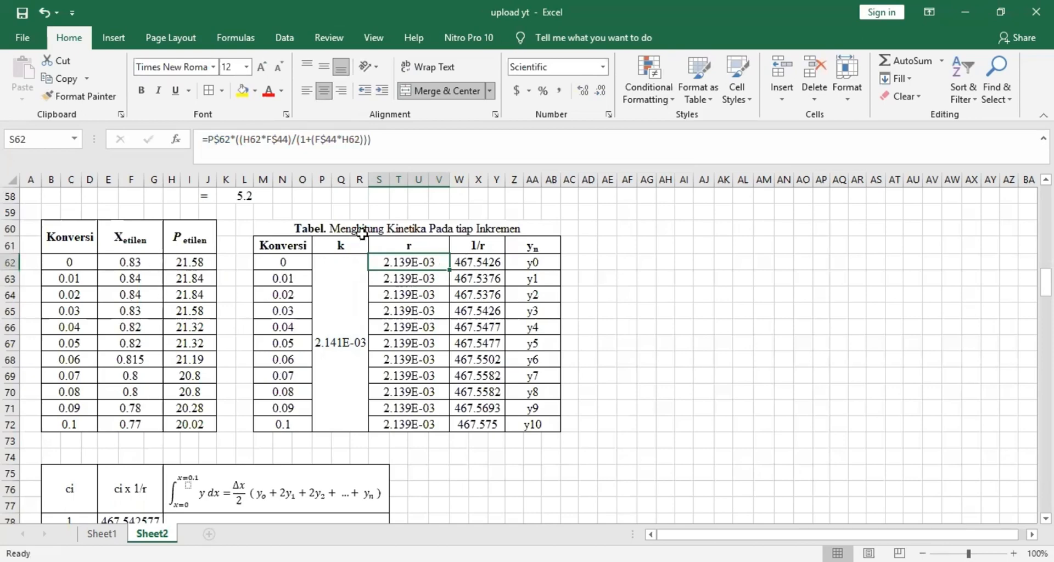
left_click(387, 141)
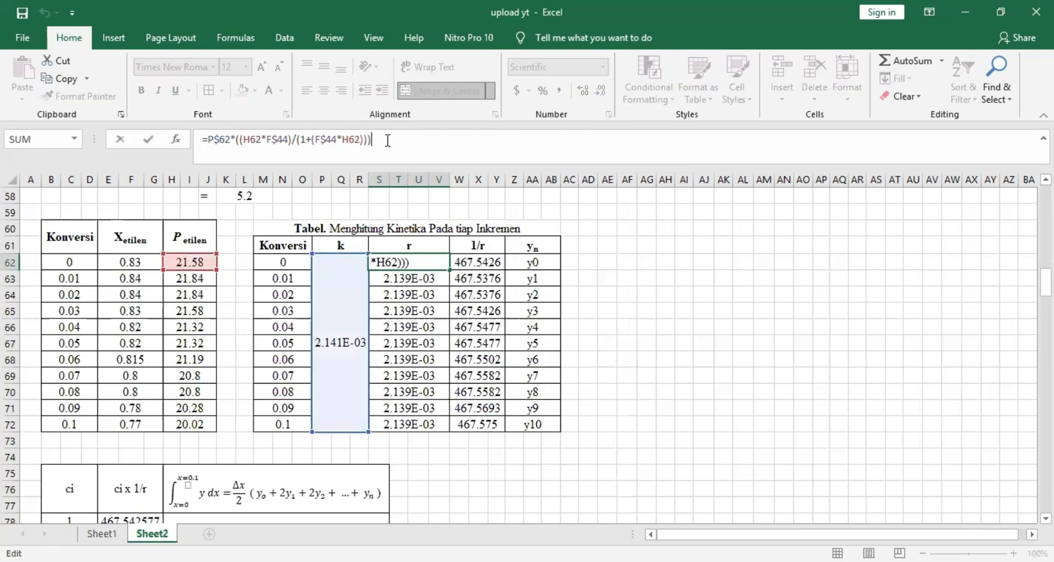
left_click(215, 139)
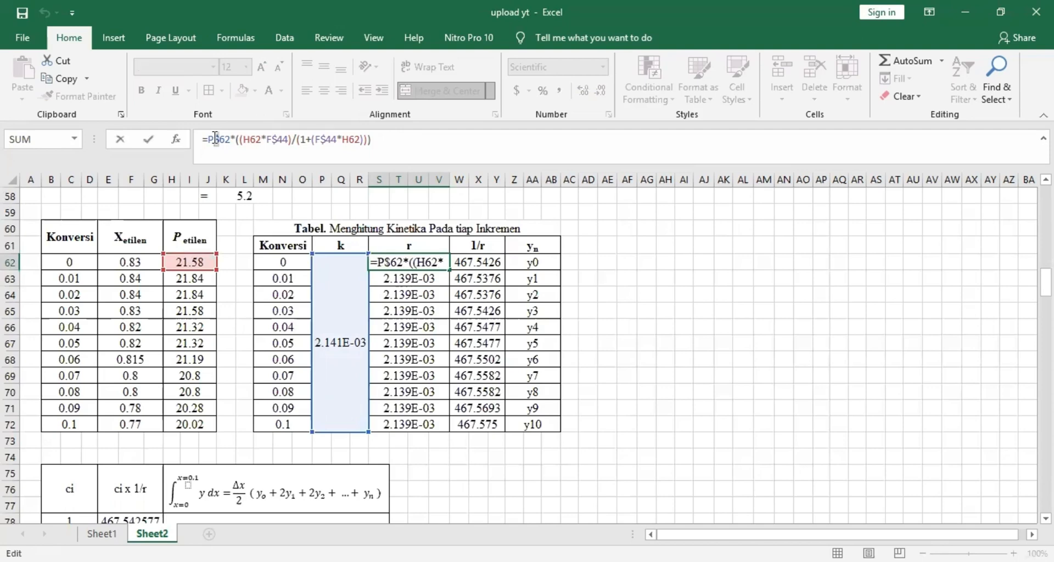
left_click(273, 139)
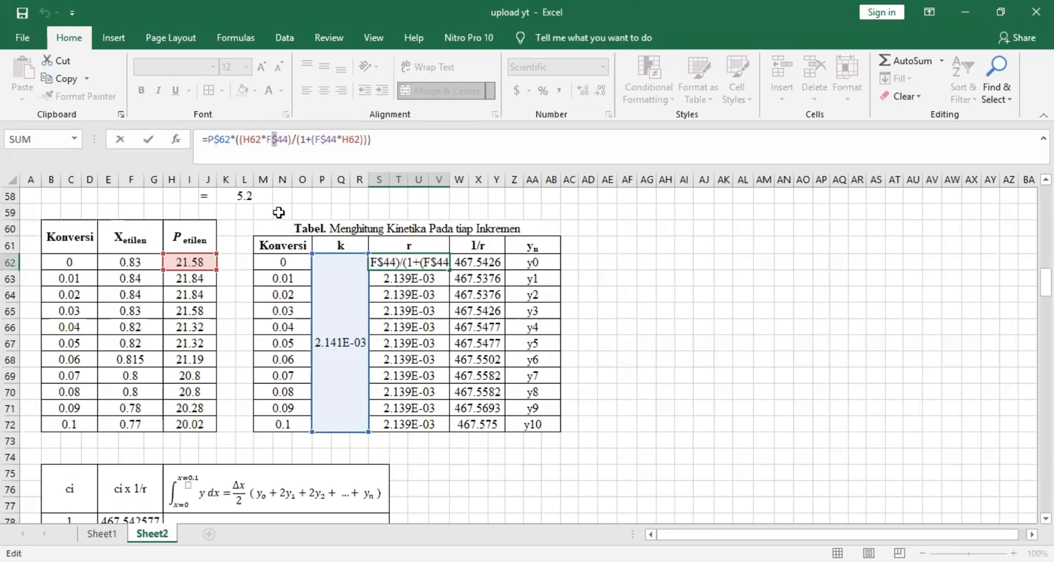
scroll(279, 213, "up", 4)
scroll(279, 212, "up", 2)
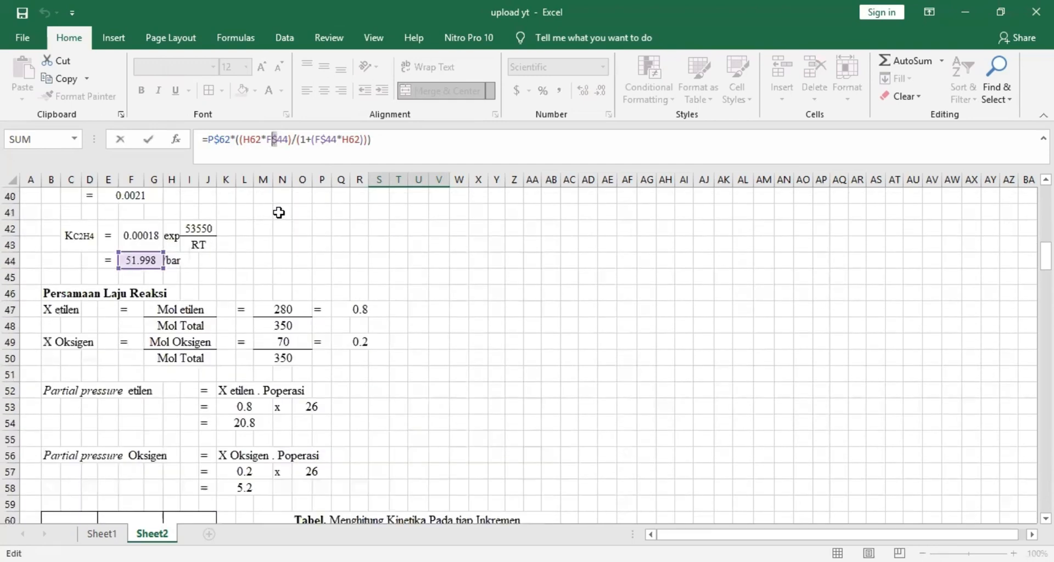
scroll(281, 215, "down", 4)
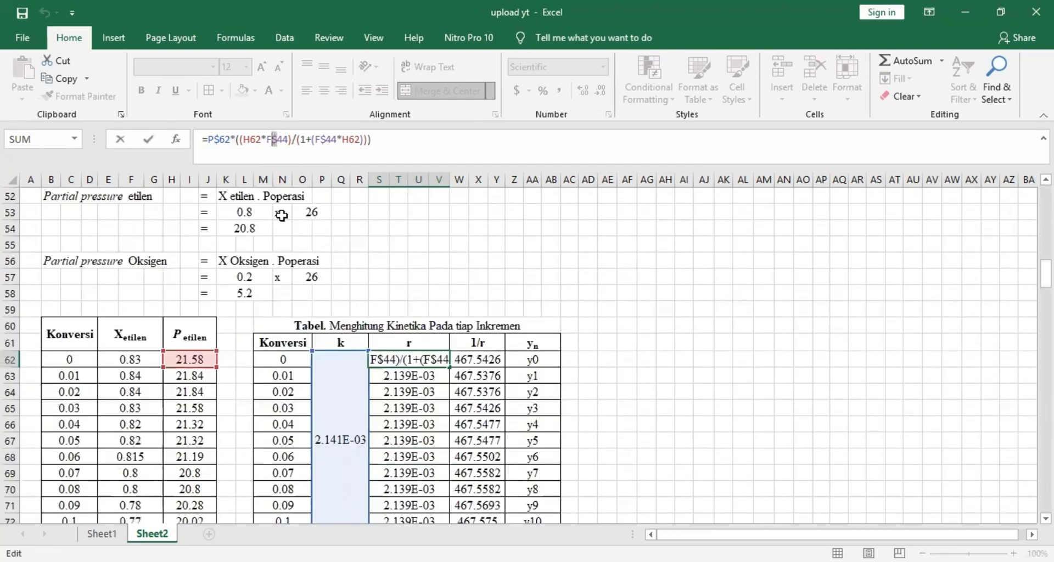
key("Return")
scroll(424, 390, "down", 1)
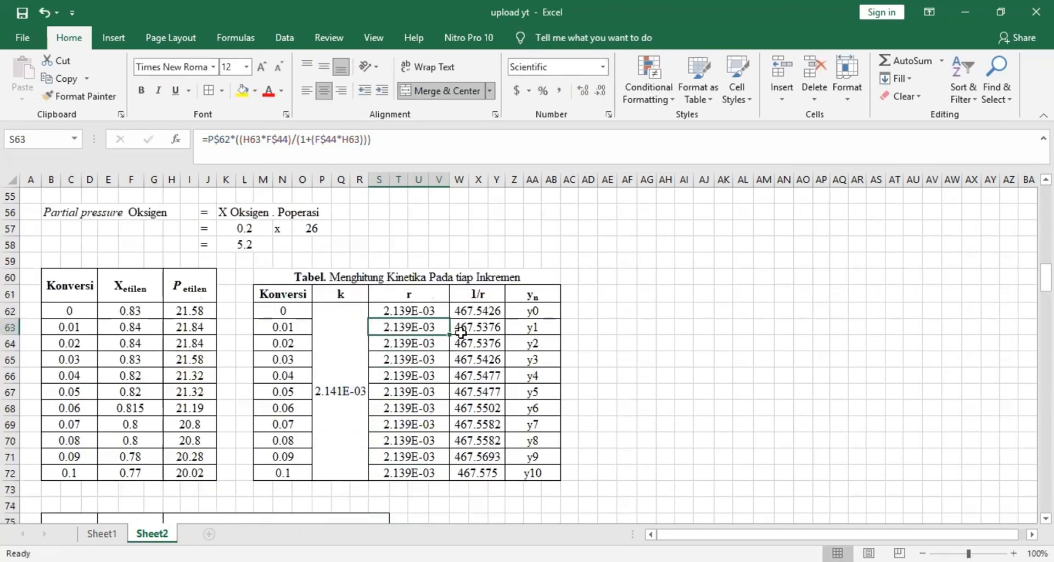
Step: Inspect the 1/r formula in W62 of the kinetics table
left_click(468, 309)
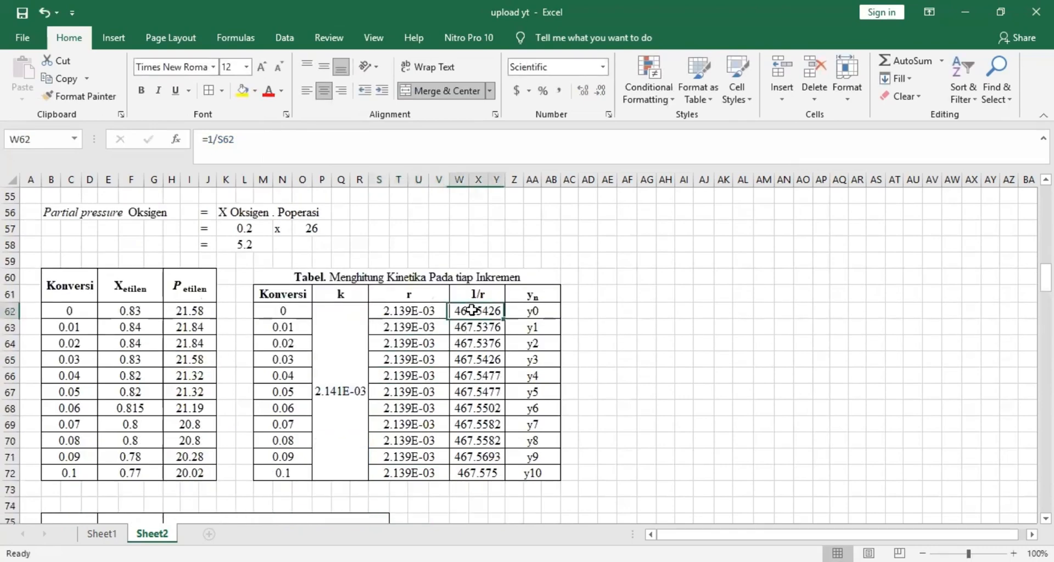
left_click(405, 148)
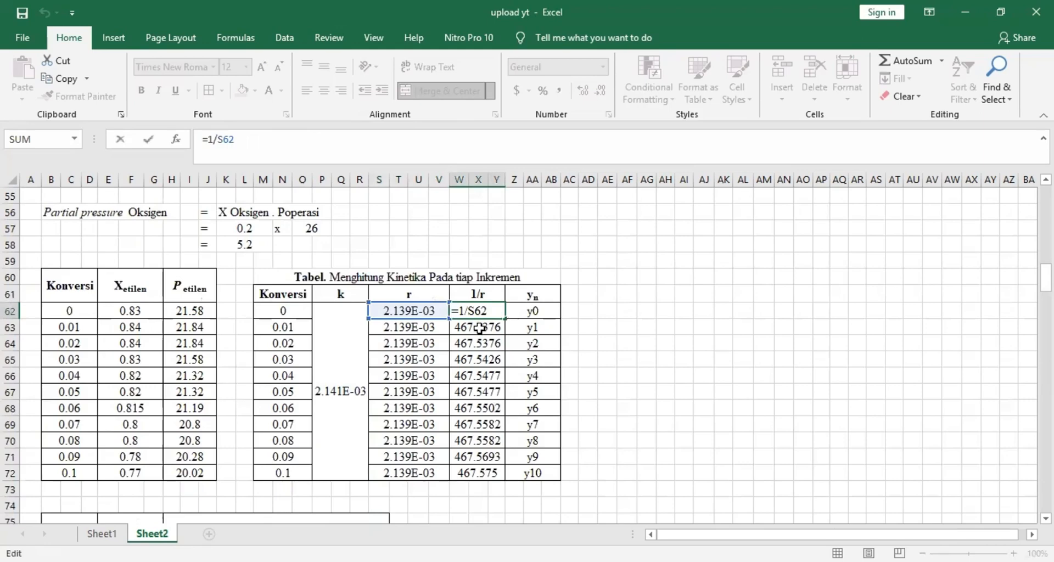
key("Return")
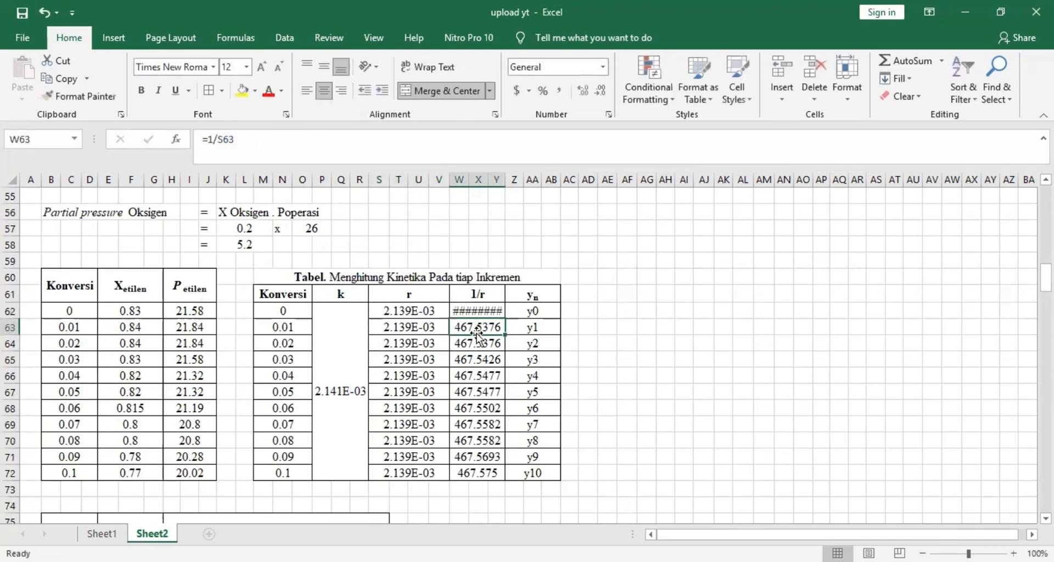
key("Up")
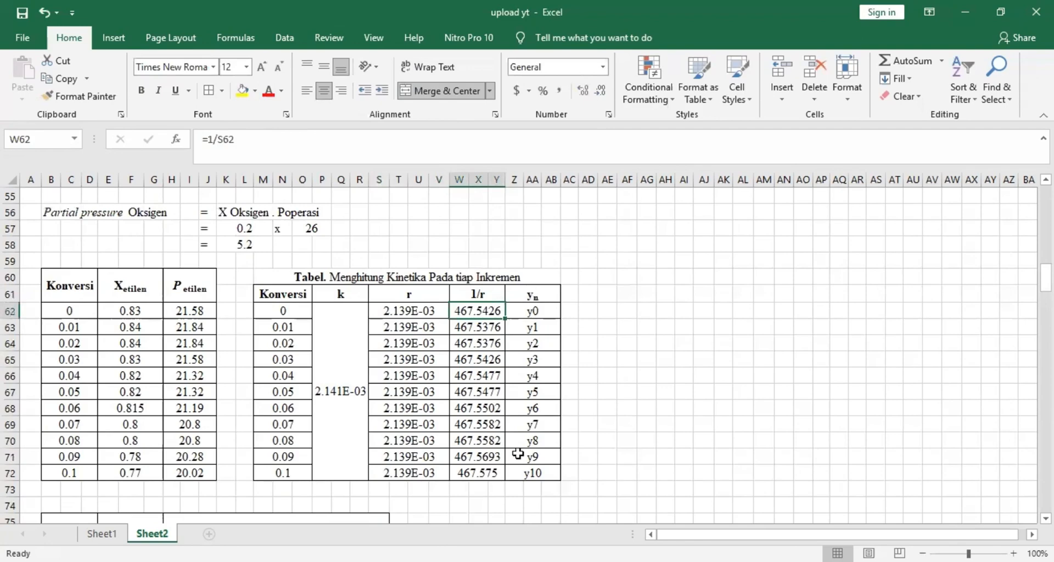
Step: Examine the integration table starting in row 75 and the coefficients of the y terms in its trapezoidal equation
scroll(504, 455, "down", 4)
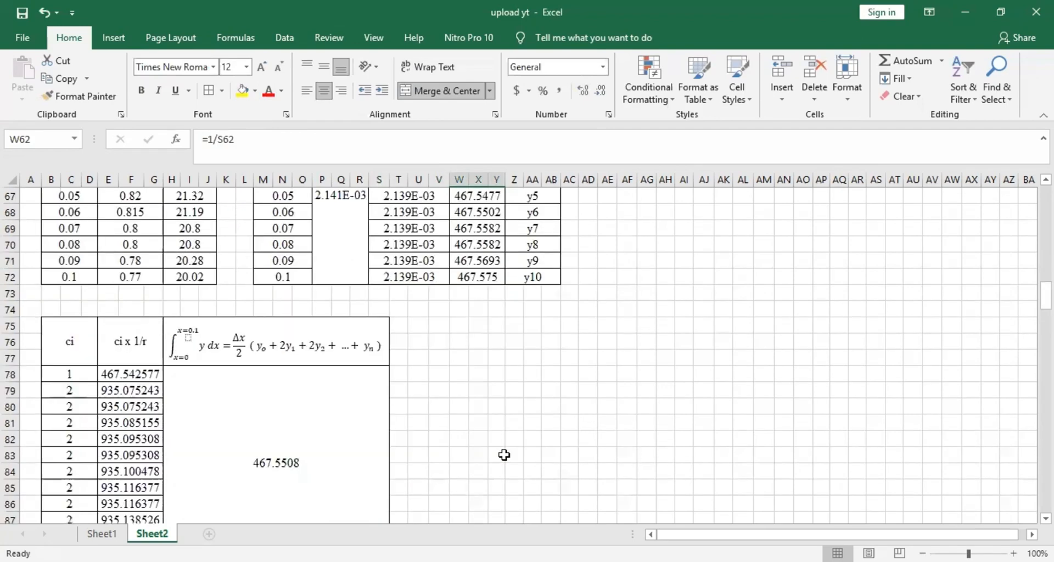
scroll(504, 451, "down", 1)
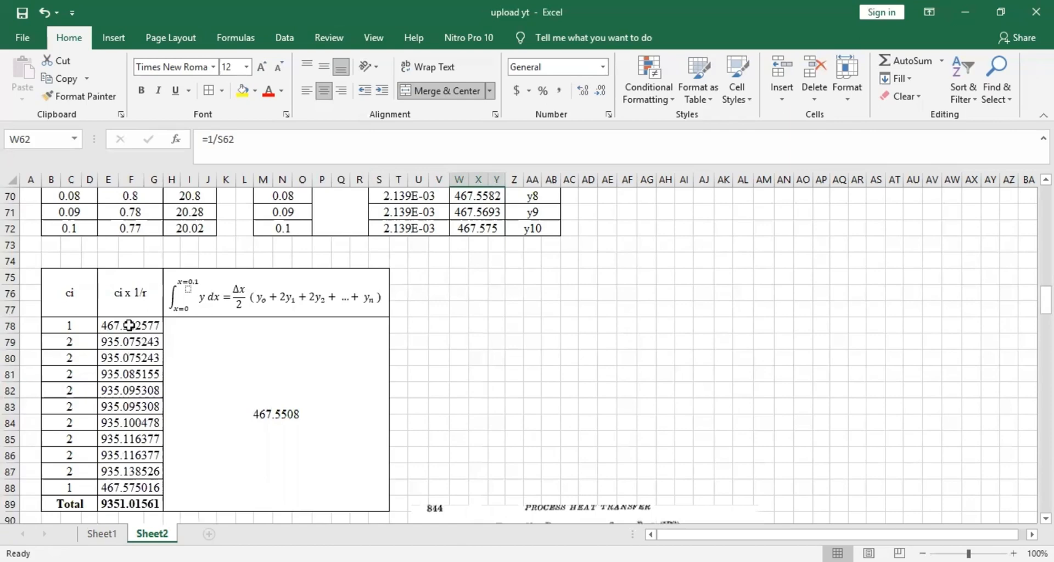
left_click(258, 299)
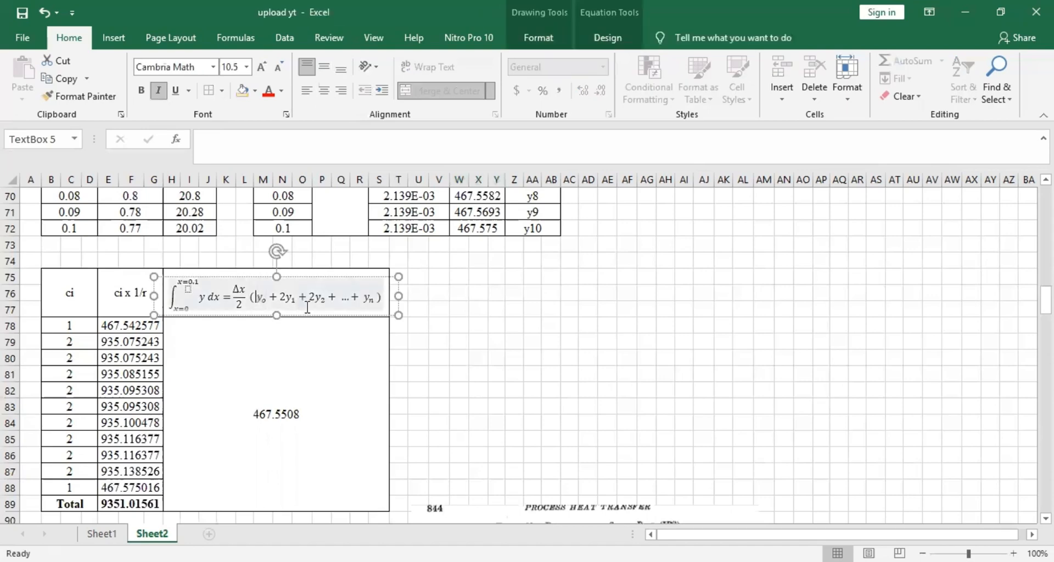
double_click(284, 295)
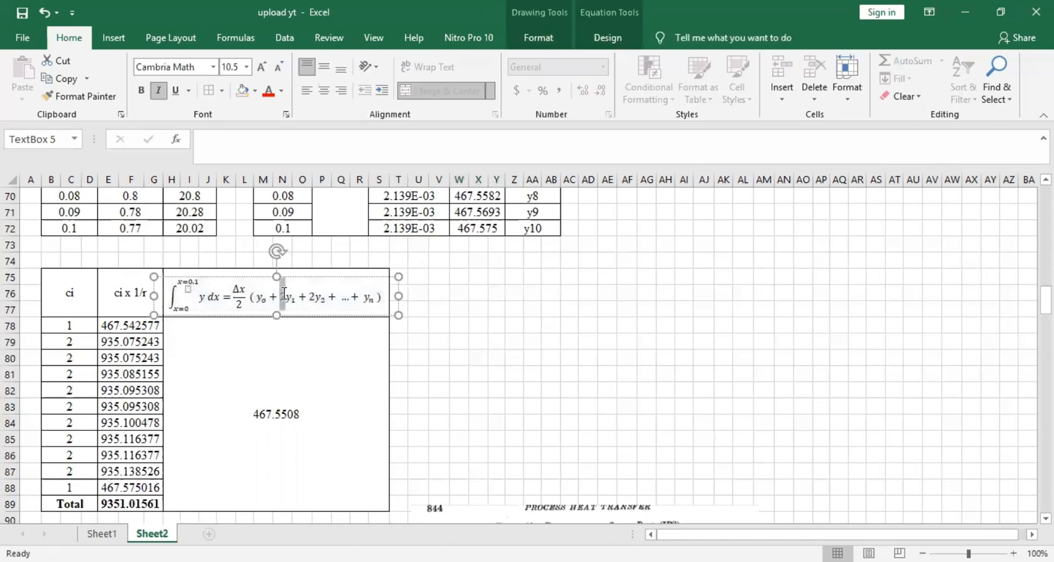
double_click(313, 296)
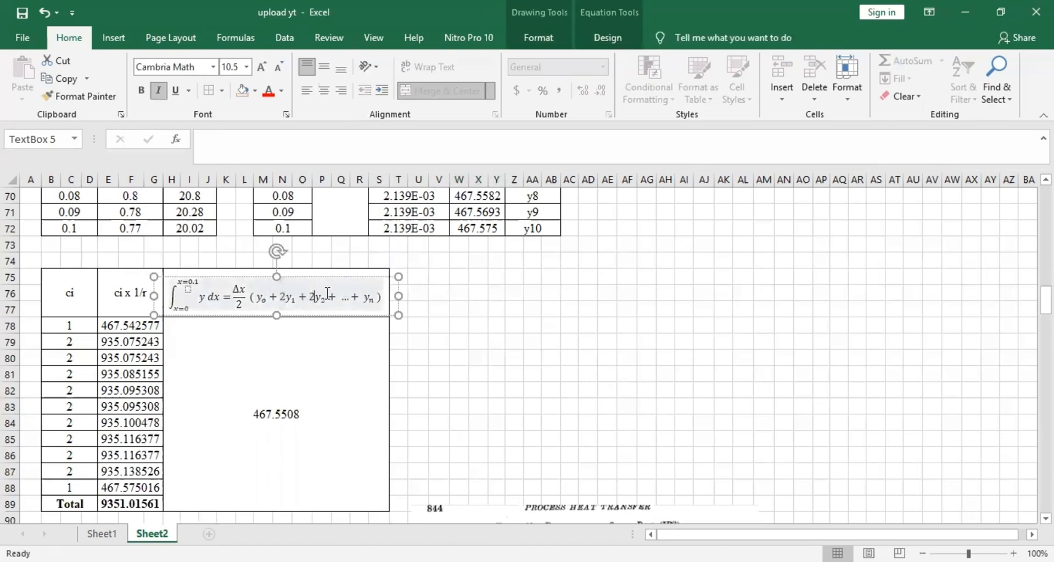
double_click(364, 302)
left_click(497, 355)
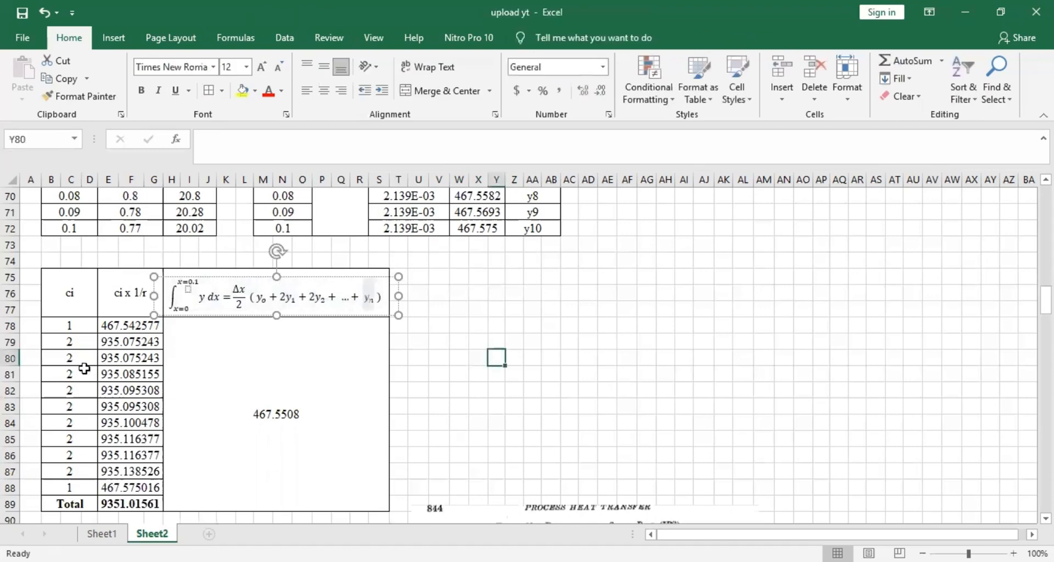
Step: Check the ci coefficients in B78, B79 and B88 for the first, intermediate and last terms
left_click(69, 295)
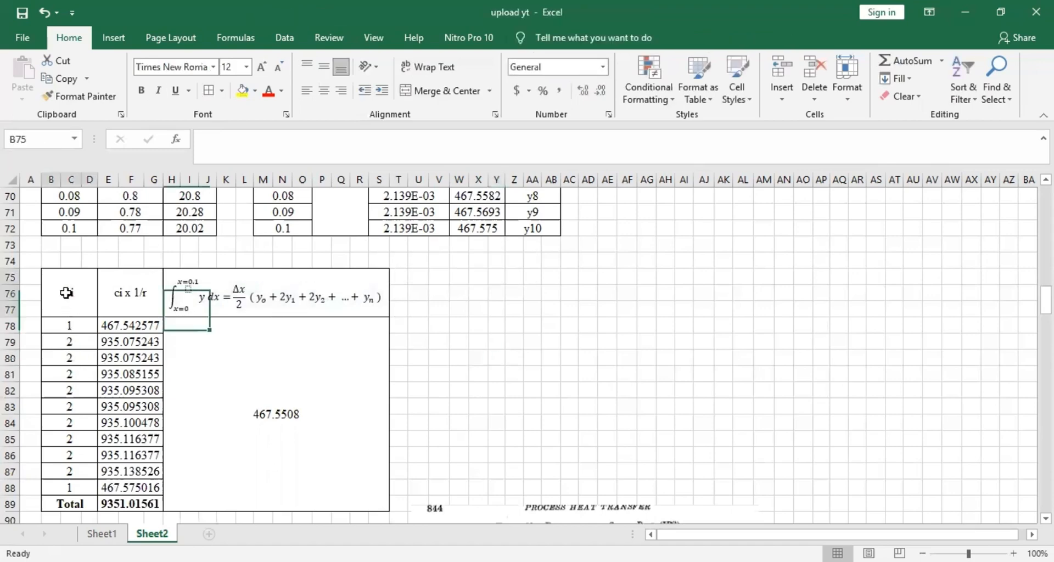
left_click(73, 327)
left_click(77, 344)
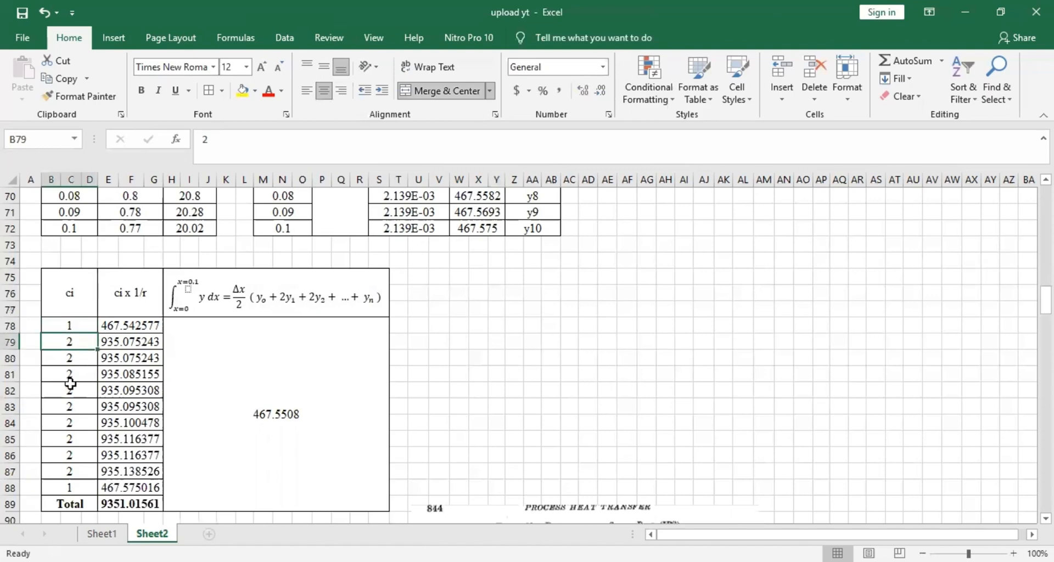
left_click(82, 486)
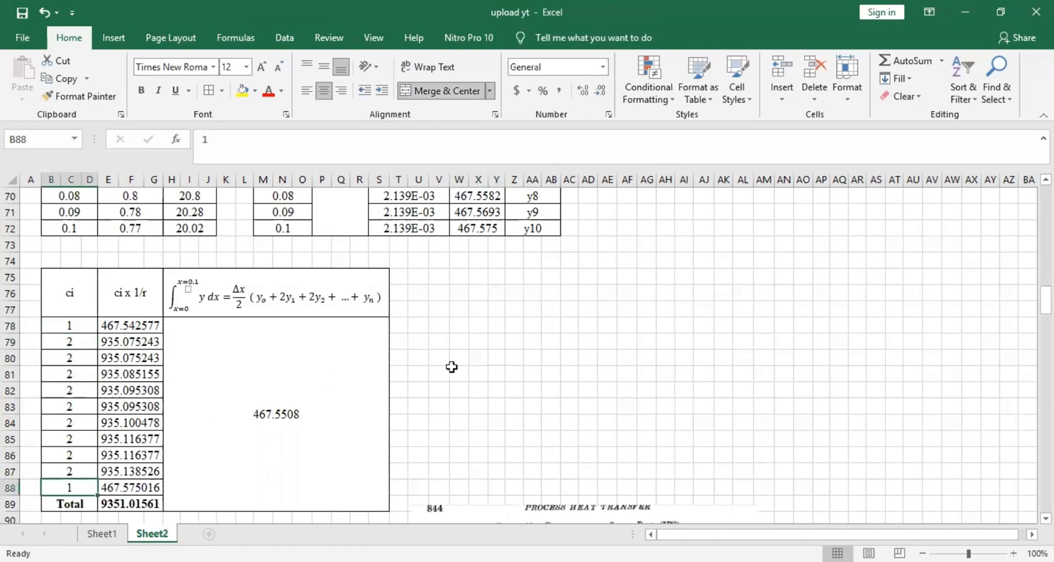
left_click(476, 357)
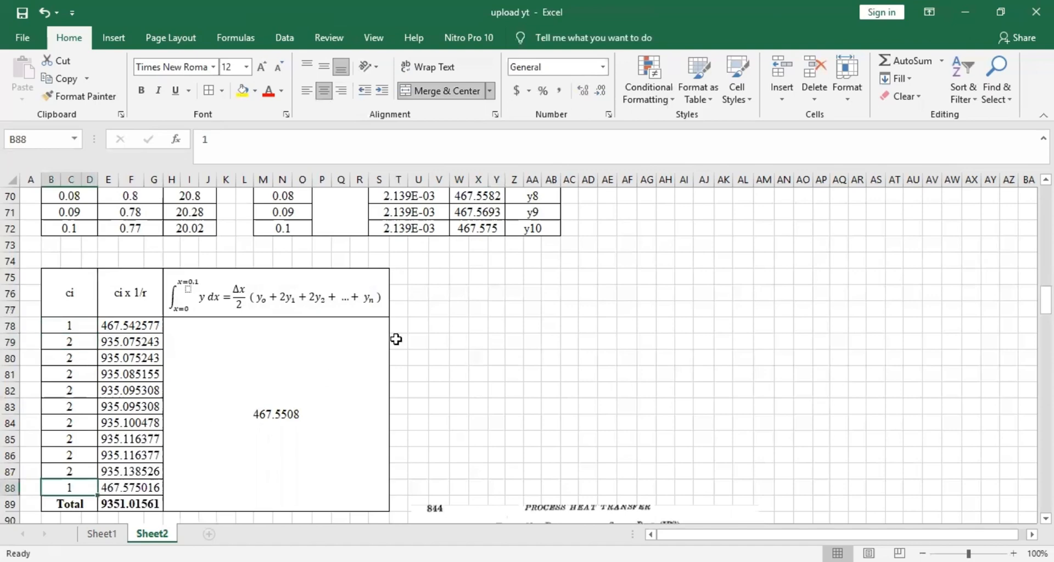
Step: Inspect the ci x 1/r formula in E78 against the kinetics table's 1/r column, and select the integral result cell H78
left_click(132, 325)
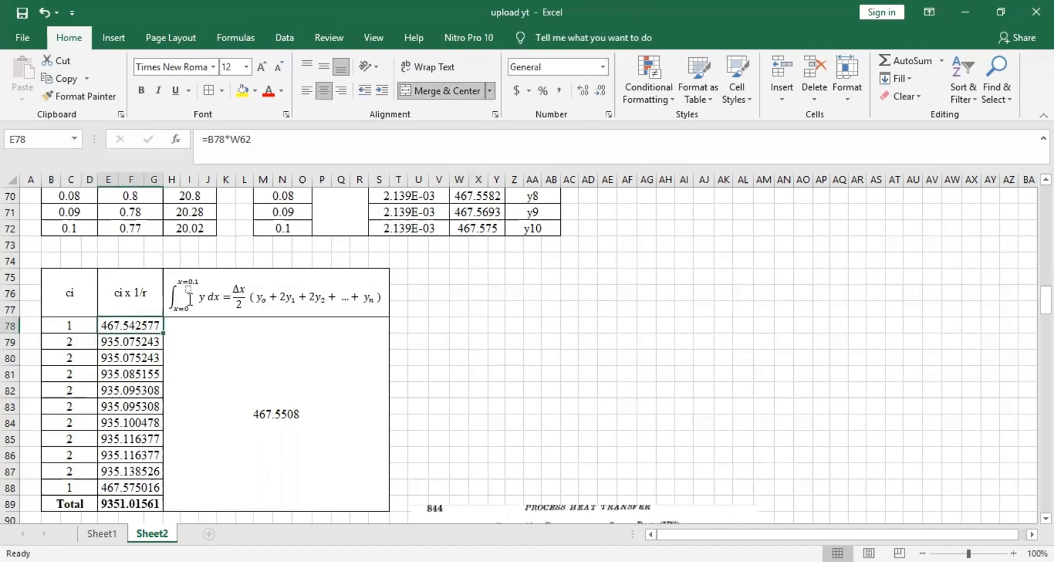
key("Left")
scroll(438, 313, "up", 4)
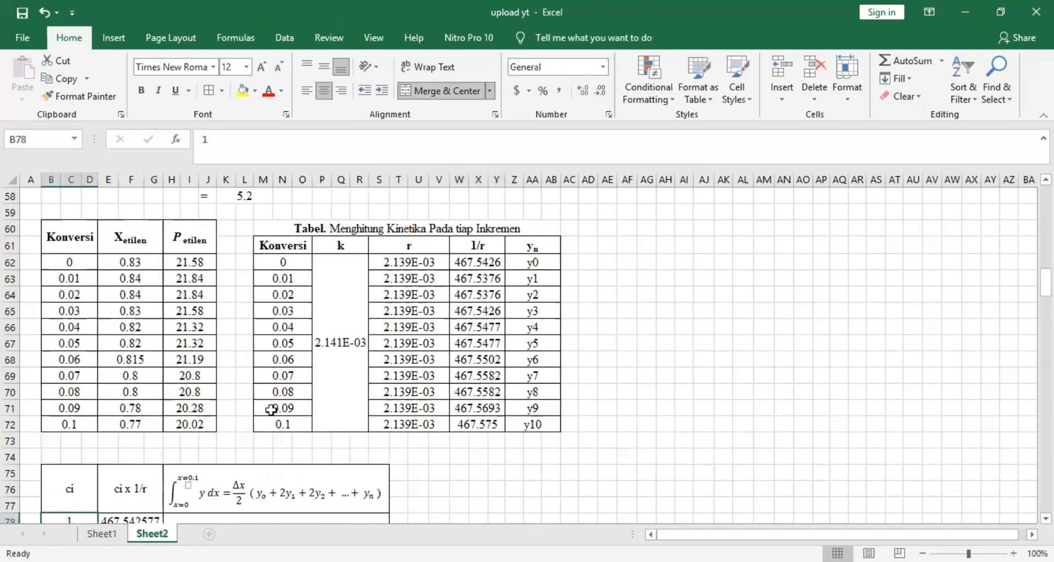
scroll(272, 406, "down", 1)
scroll(412, 409, "down", 3)
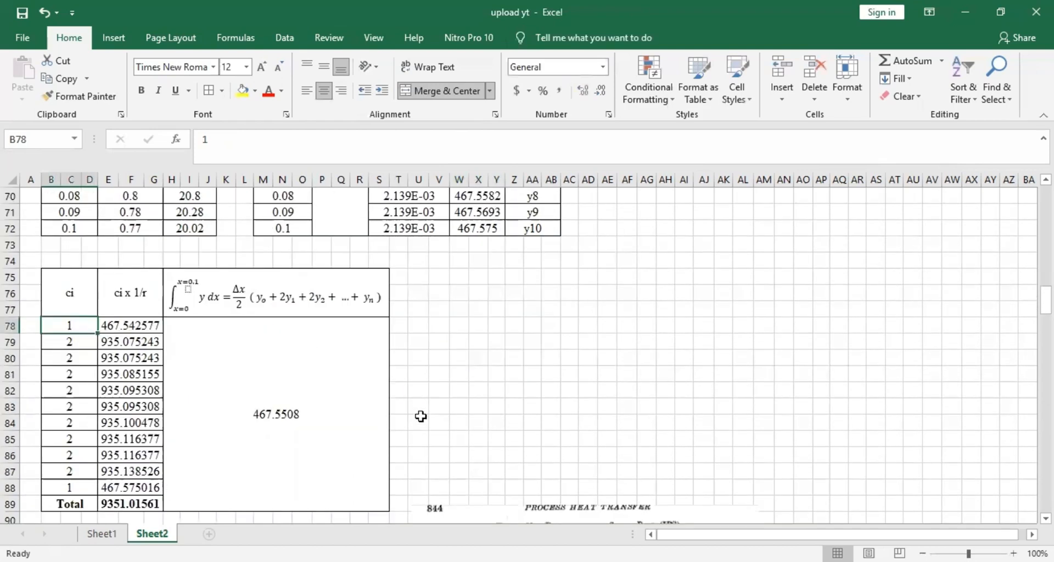
left_click(367, 417)
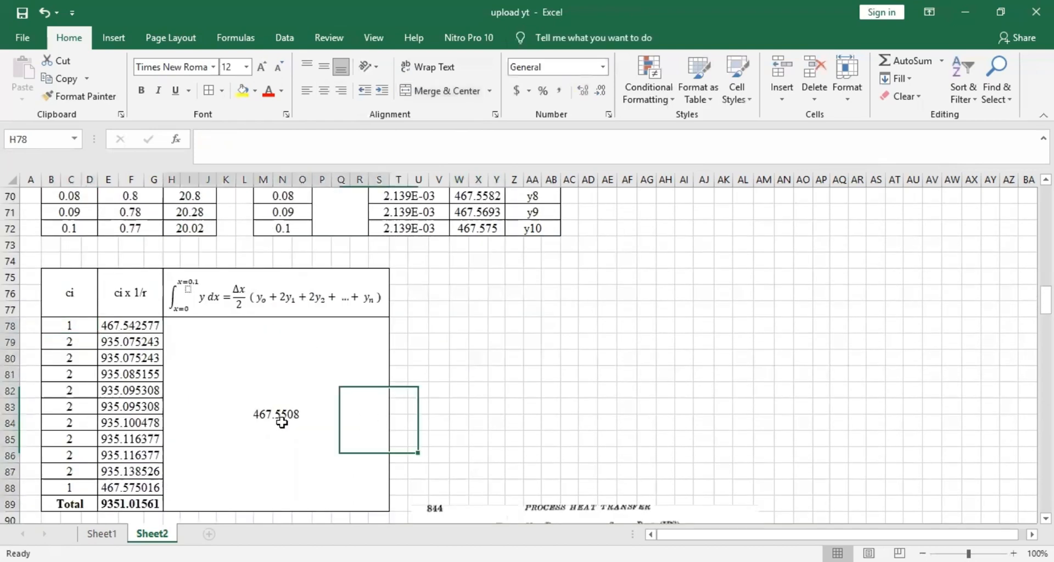
Step: Inspect the 0.1/2 factor in the trapezoidal integral formula in H78 and undo the accidental reference to X84
left_click(303, 141)
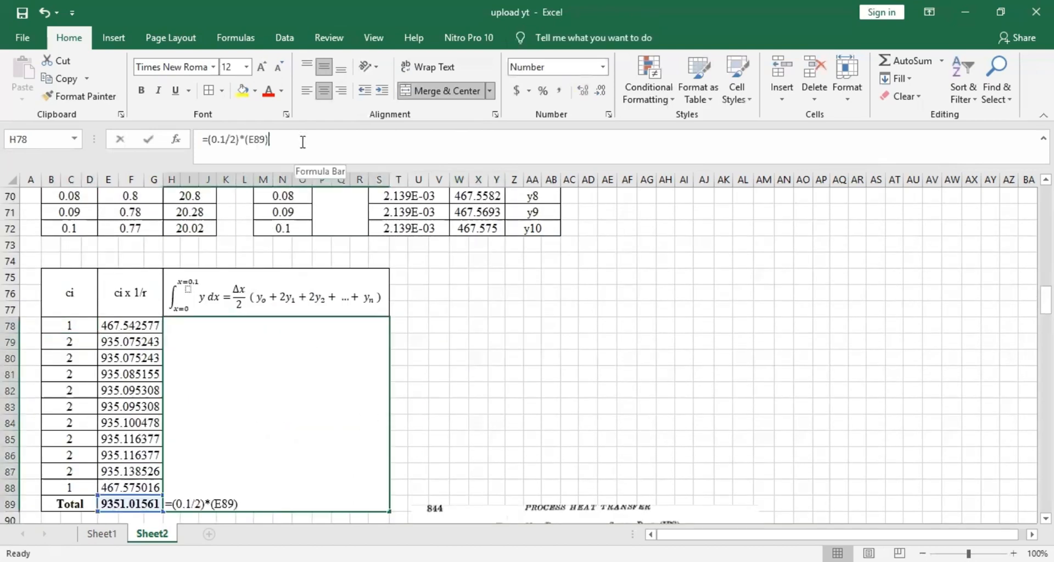
double_click(217, 140)
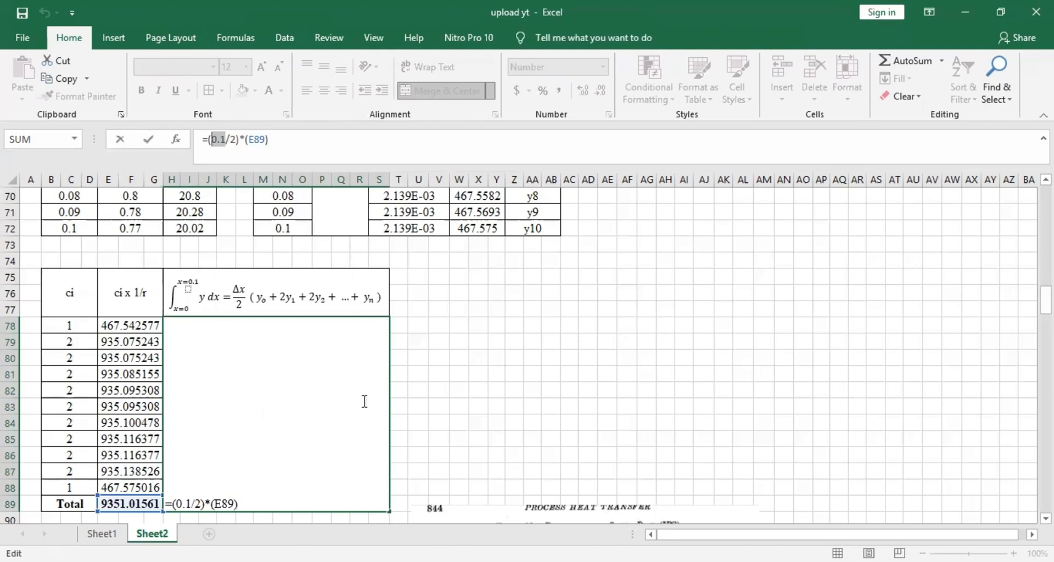
left_click(482, 426)
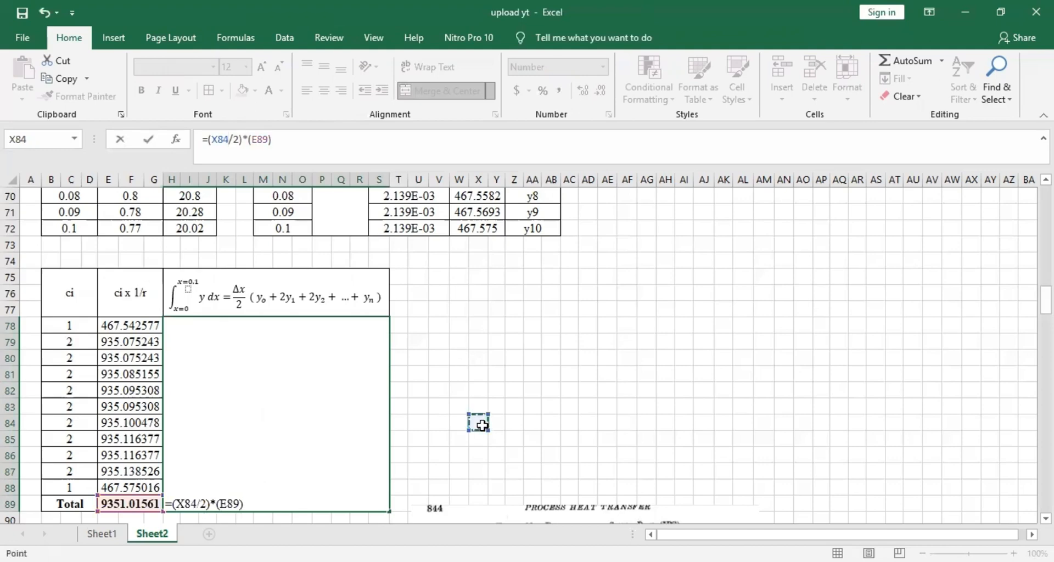
key("Return")
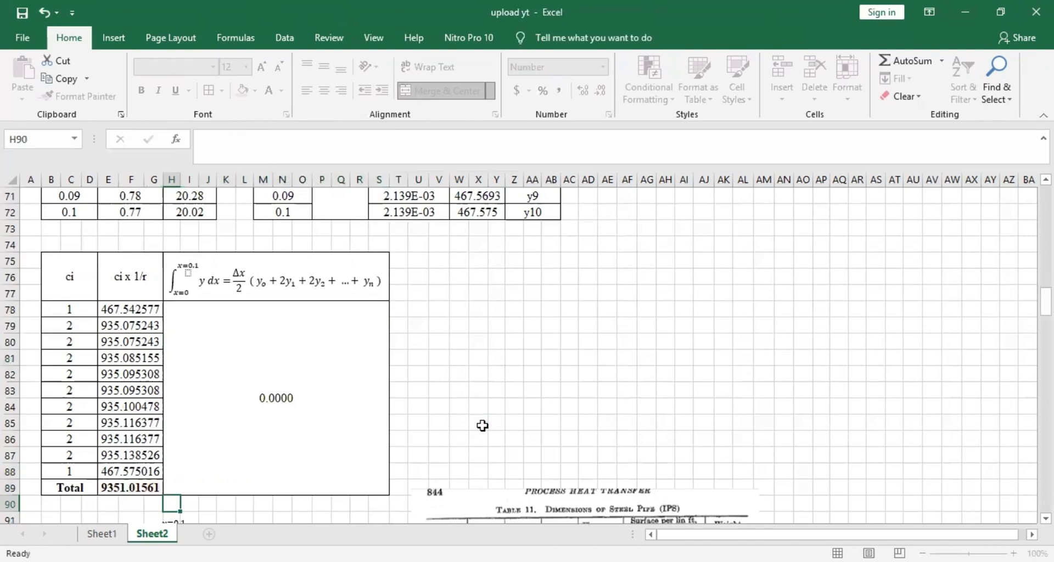
key("ctrl+z")
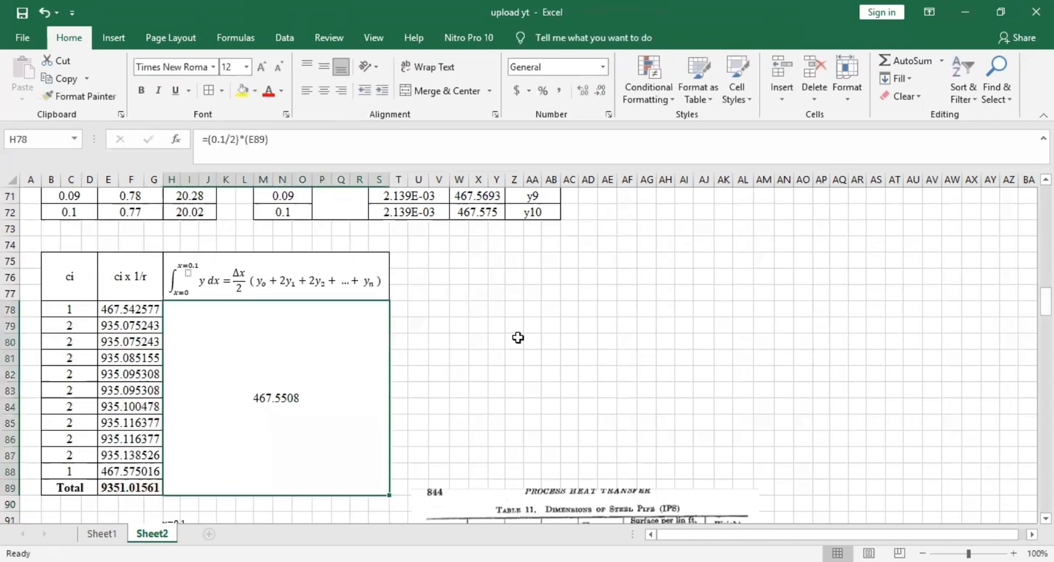
Step: Inspect the catalyst mass calculation, checking the formulas in F94, M94, F95 and F96
scroll(520, 332, "down", 1)
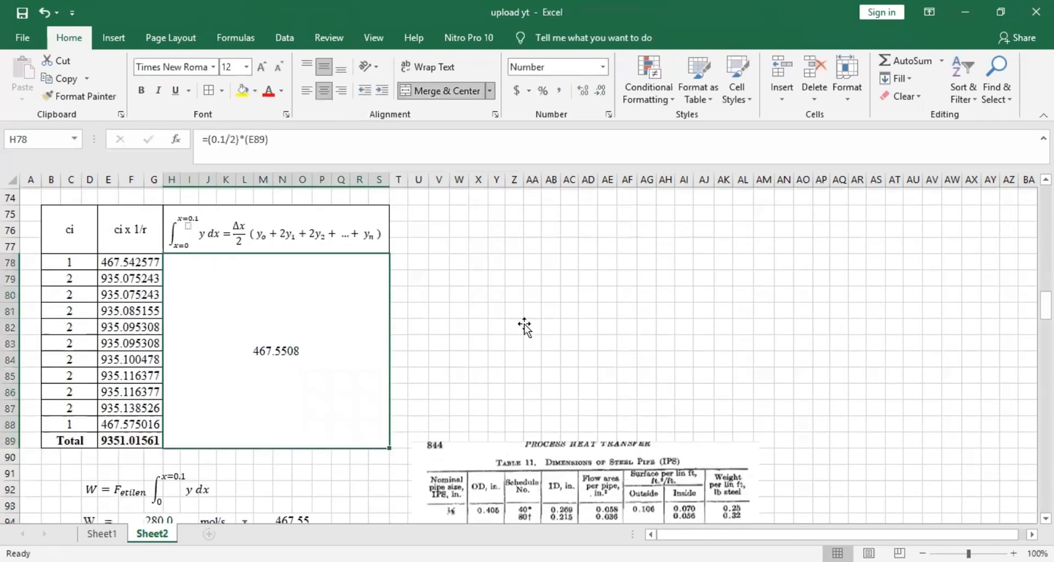
scroll(453, 348, "down", 3)
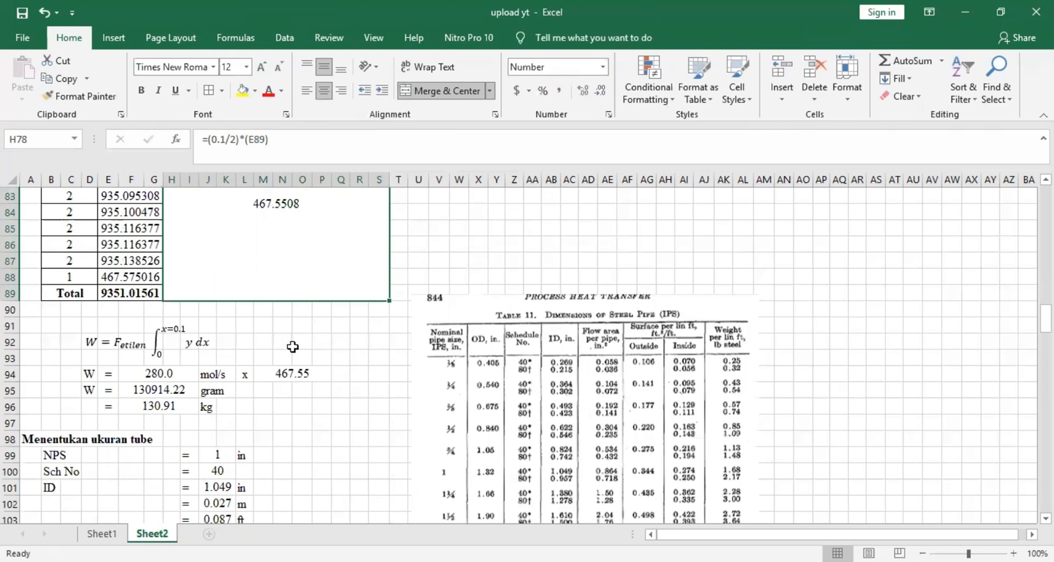
scroll(293, 347, "up", 1)
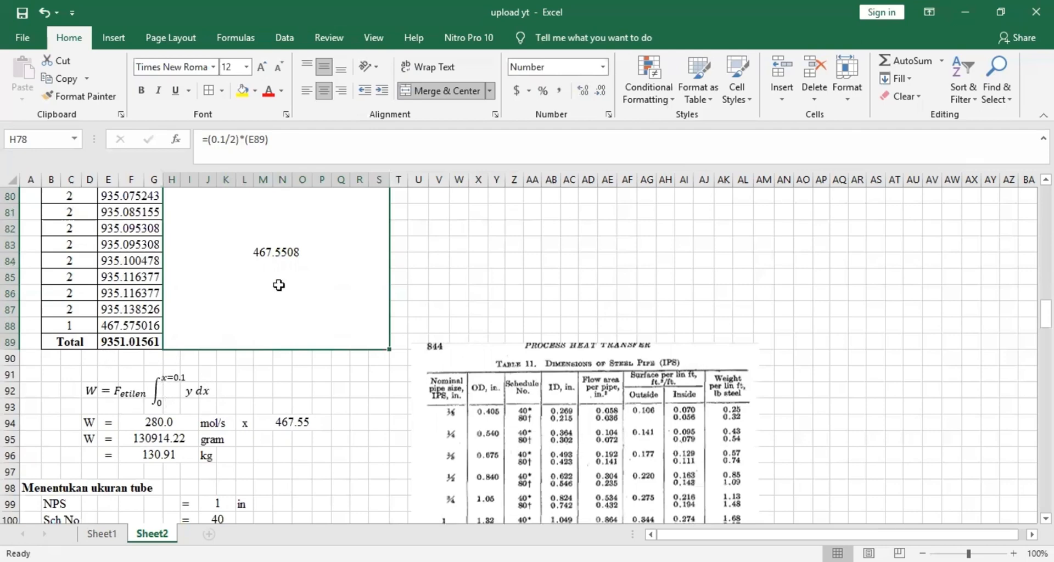
left_click(179, 421)
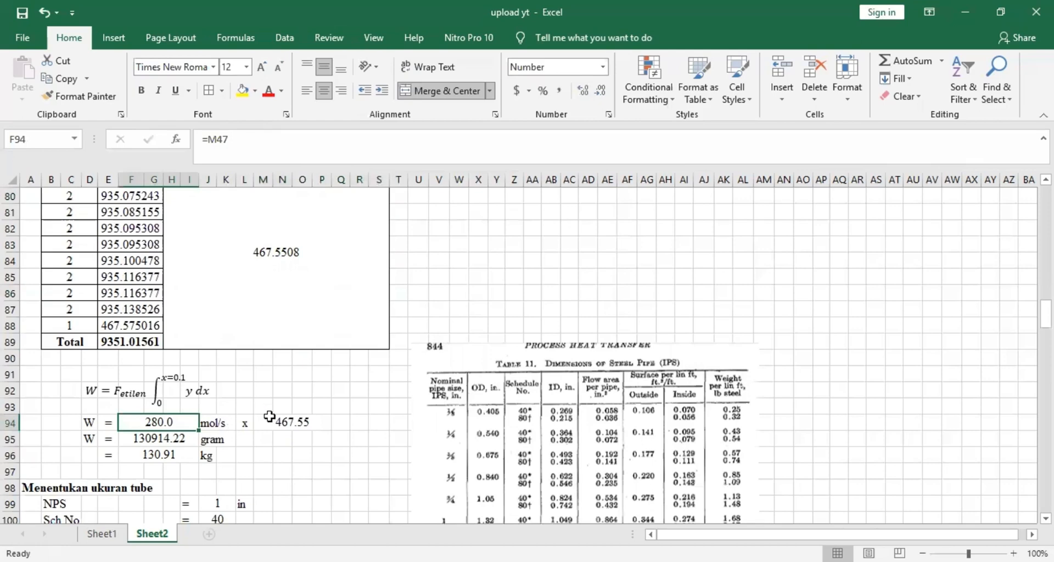
left_click(291, 428)
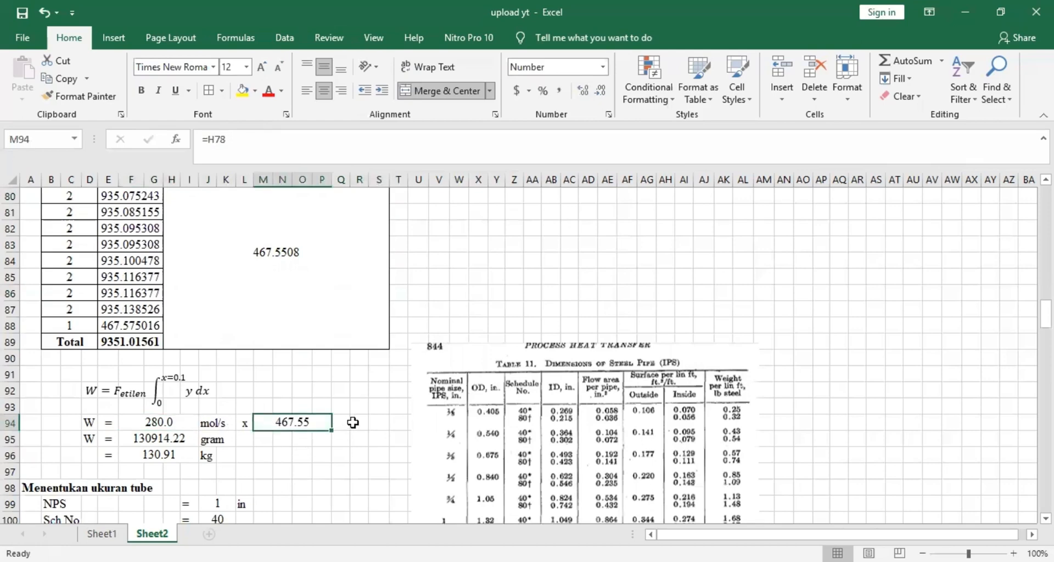
left_click(164, 438)
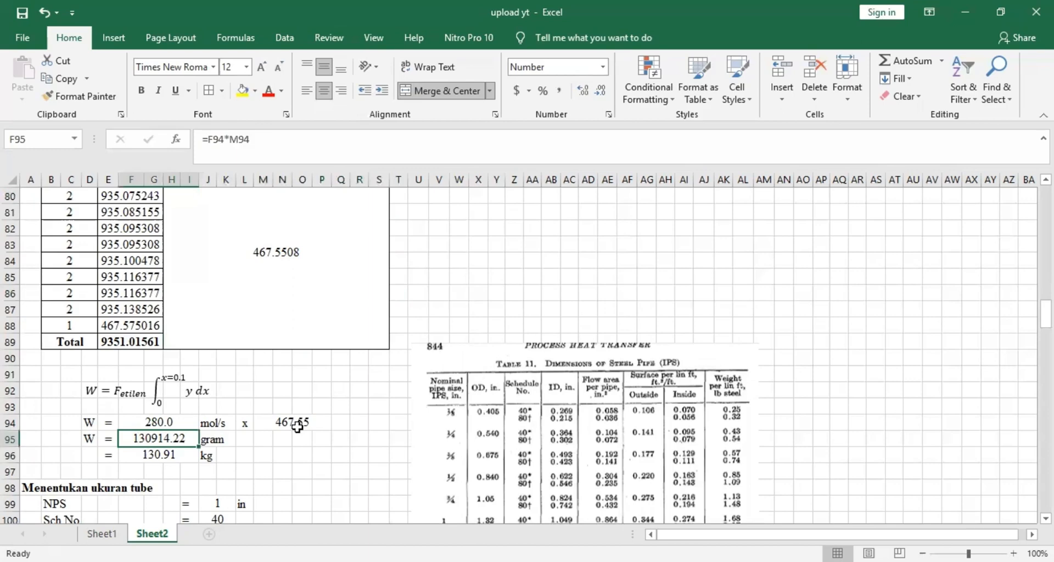
left_click(184, 455)
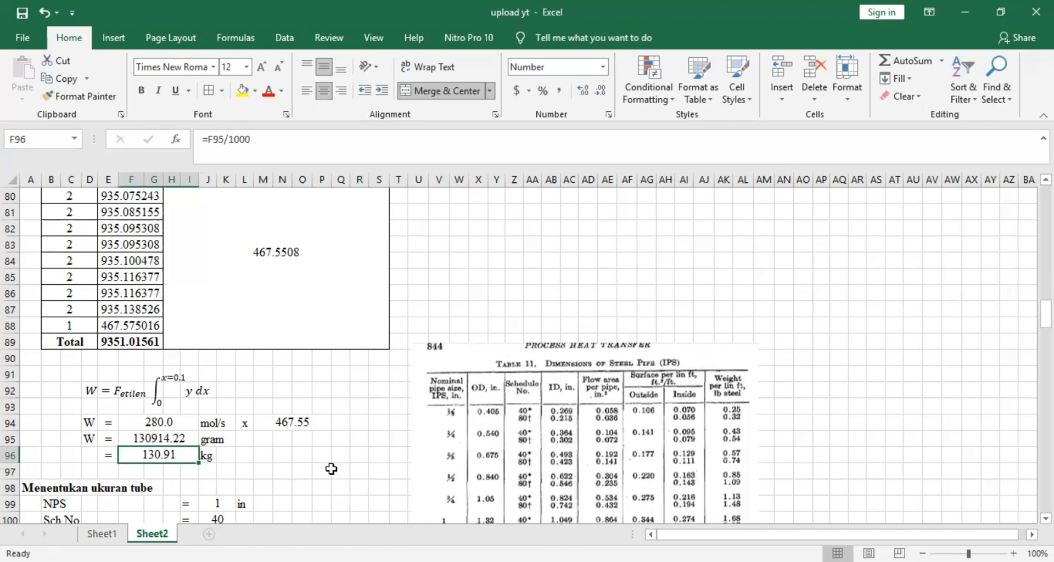
Step: Examine the NPS, Sch No and ID entries in the tube sizing section against the steel pipe dimensions table
scroll(350, 444, "down", 2)
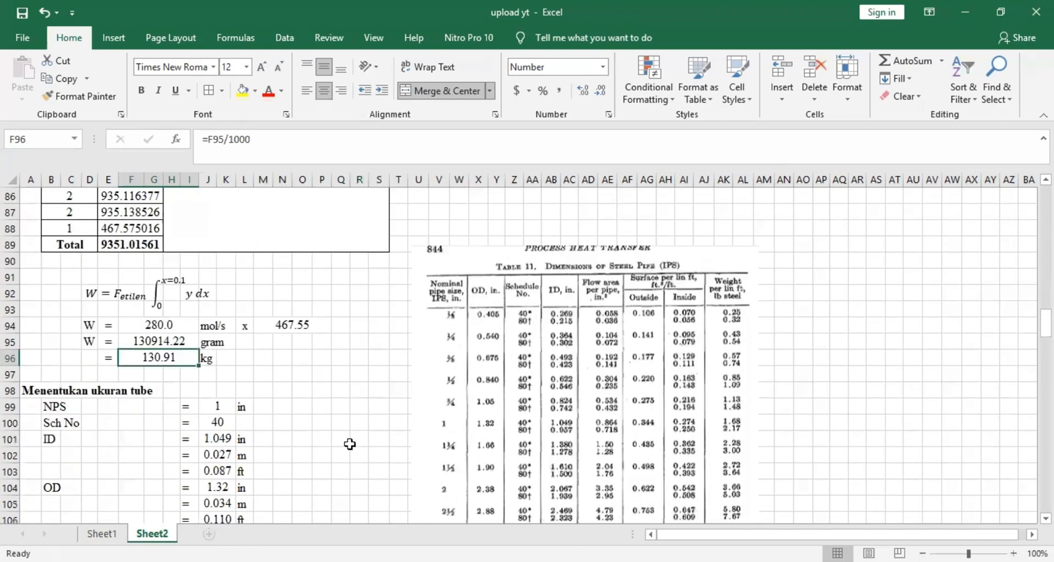
scroll(350, 444, "down", 2)
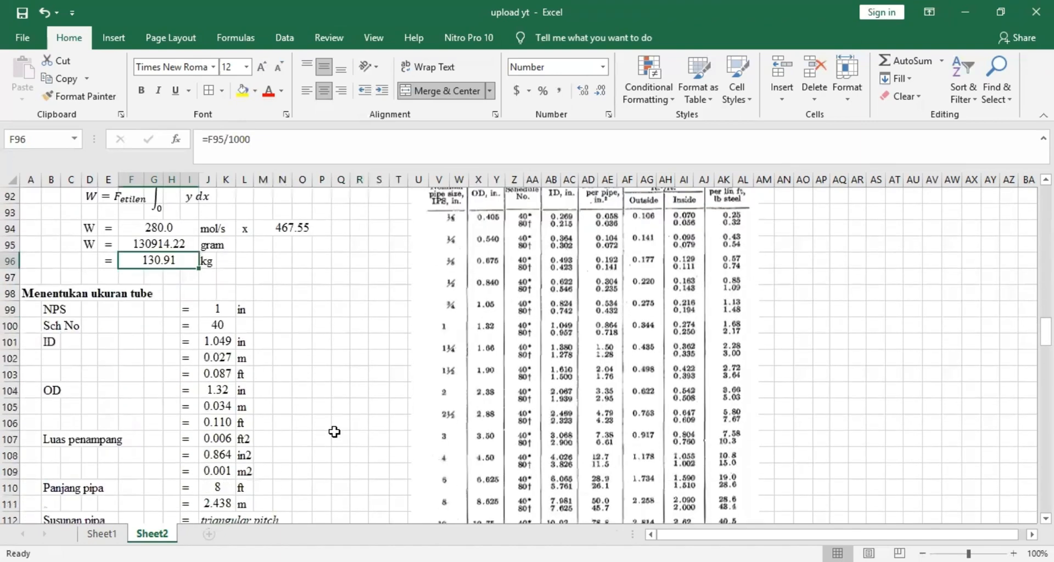
scroll(337, 431, "up", 2)
scroll(334, 432, "down", 2)
left_click(10, 293)
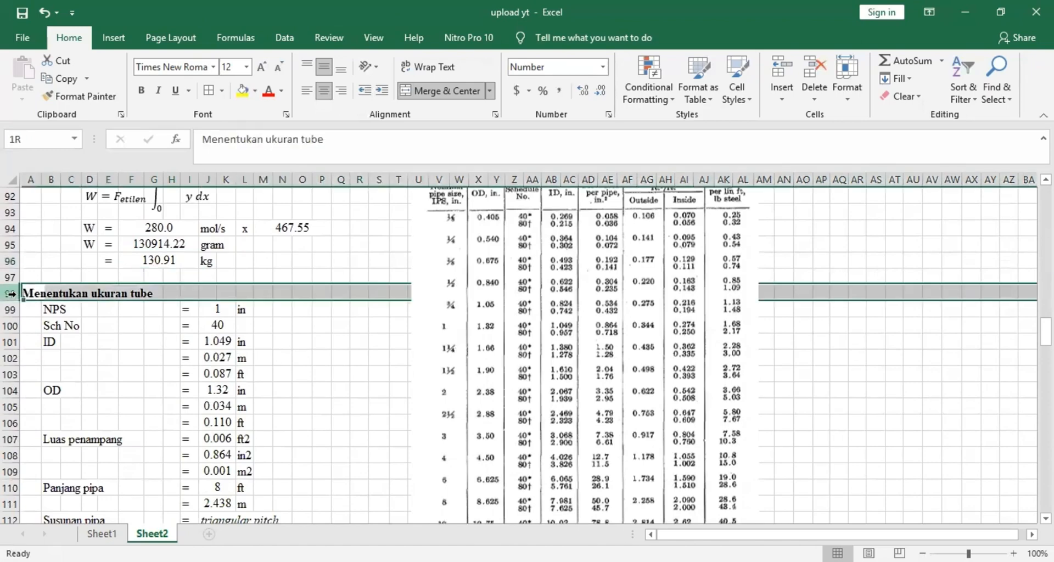
left_click(59, 309)
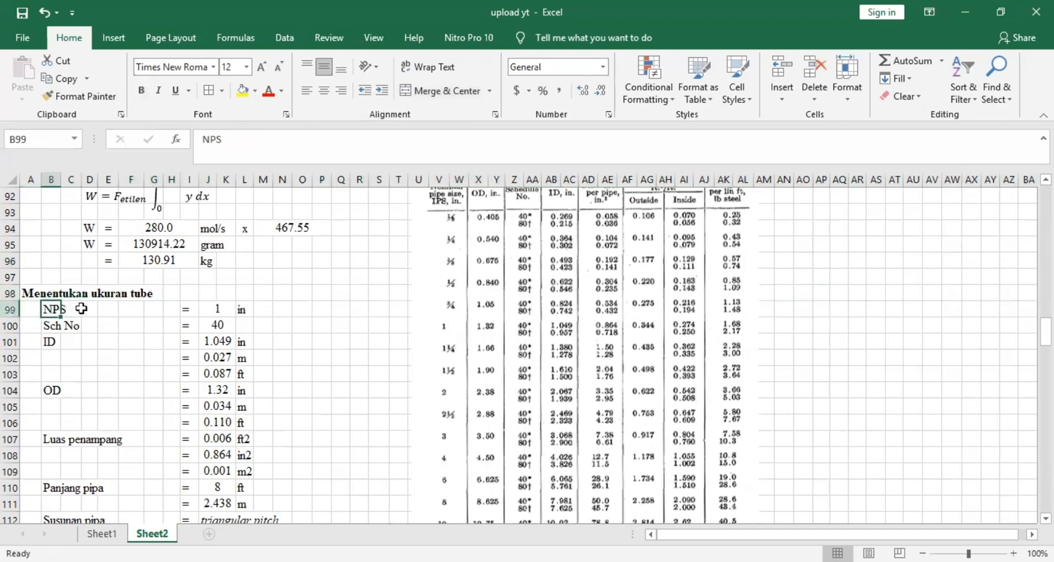
left_click(228, 313)
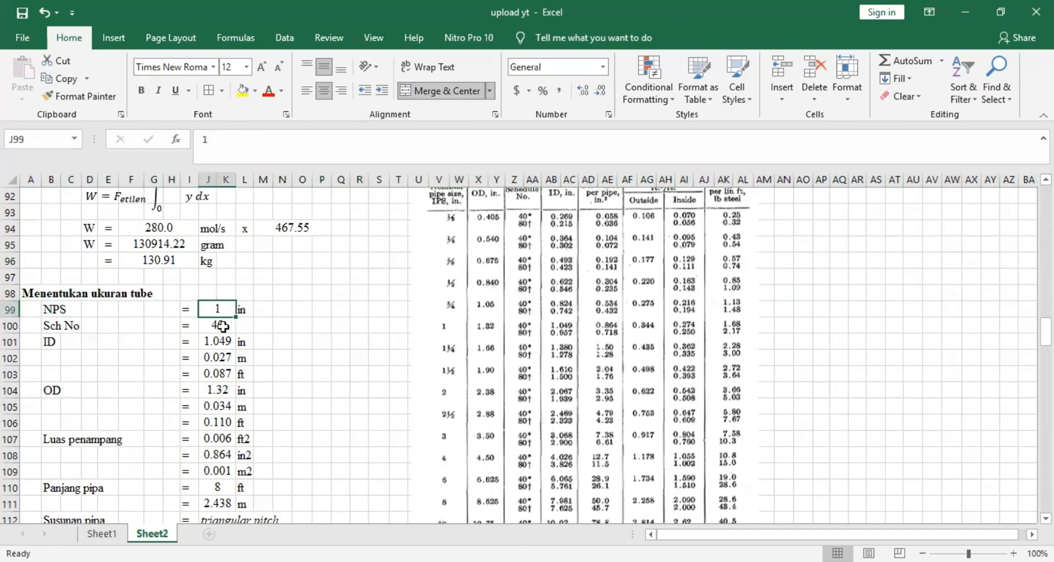
left_click(223, 326)
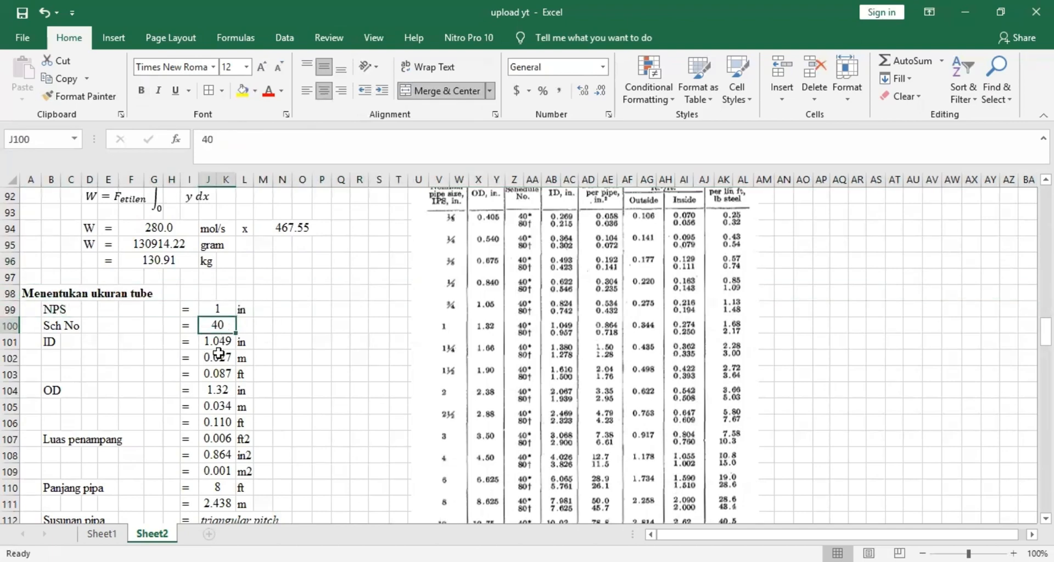
left_click(215, 343)
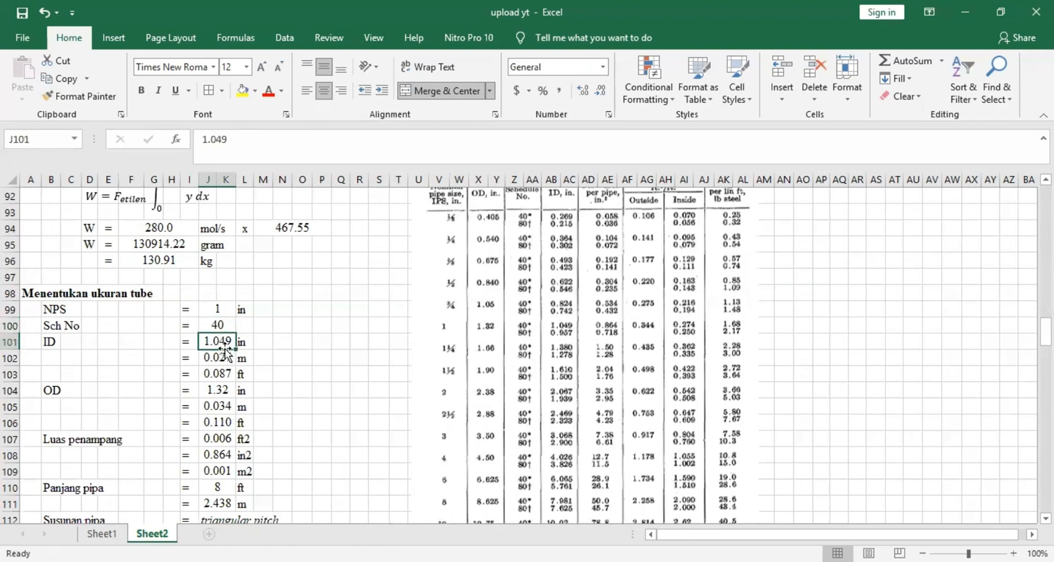
scroll(698, 288, "up", 1)
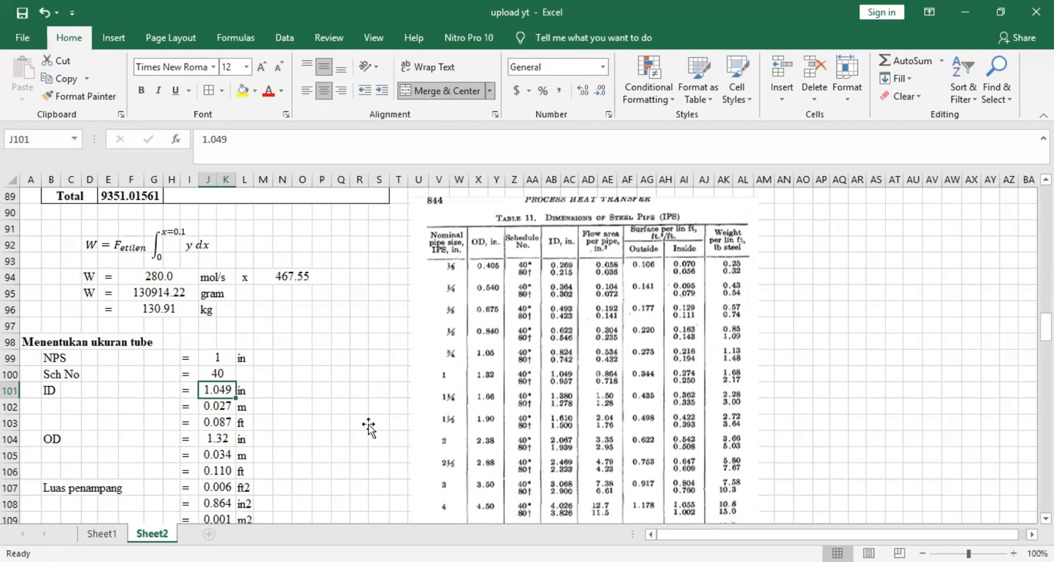
Step: Examine the remaining tube specifications and the Susunan pipa entry in row 112 with its triangular pitch diagram
scroll(346, 435, "down", 4)
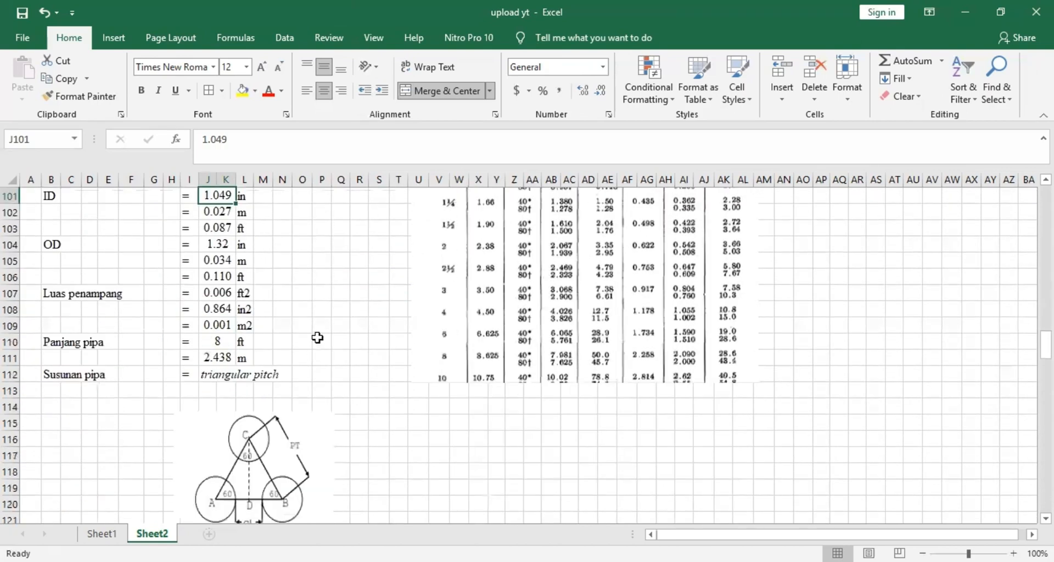
left_click(318, 338)
scroll(265, 308, "up", 1)
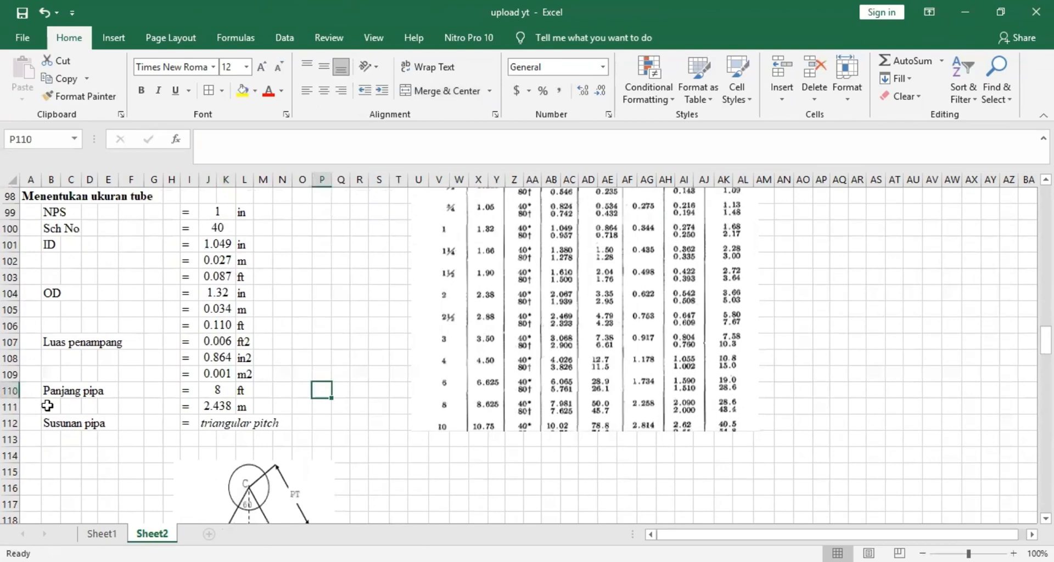
left_click(58, 421)
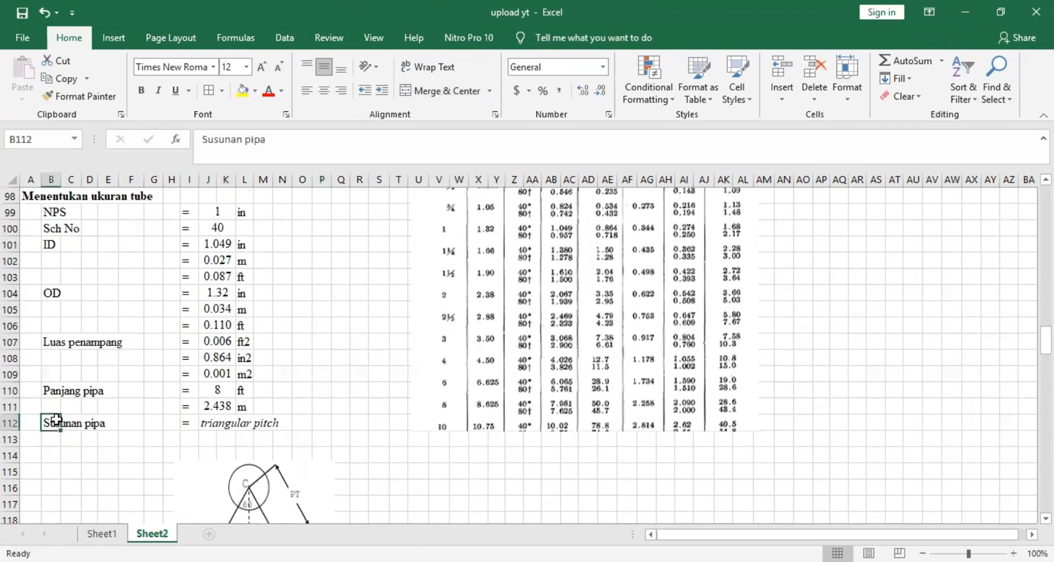
scroll(391, 369, "down", 2)
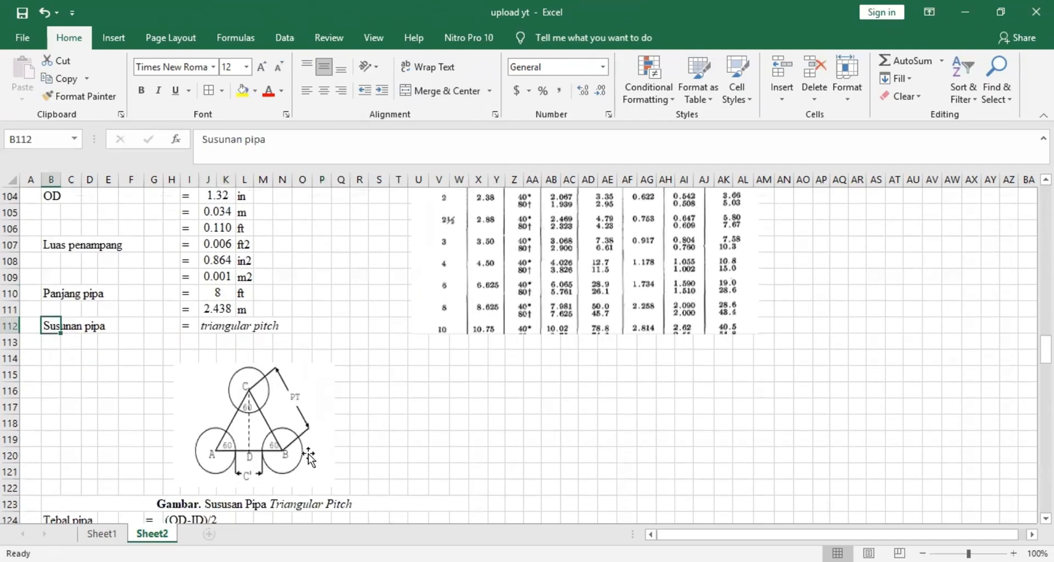
scroll(301, 423, "down", 1)
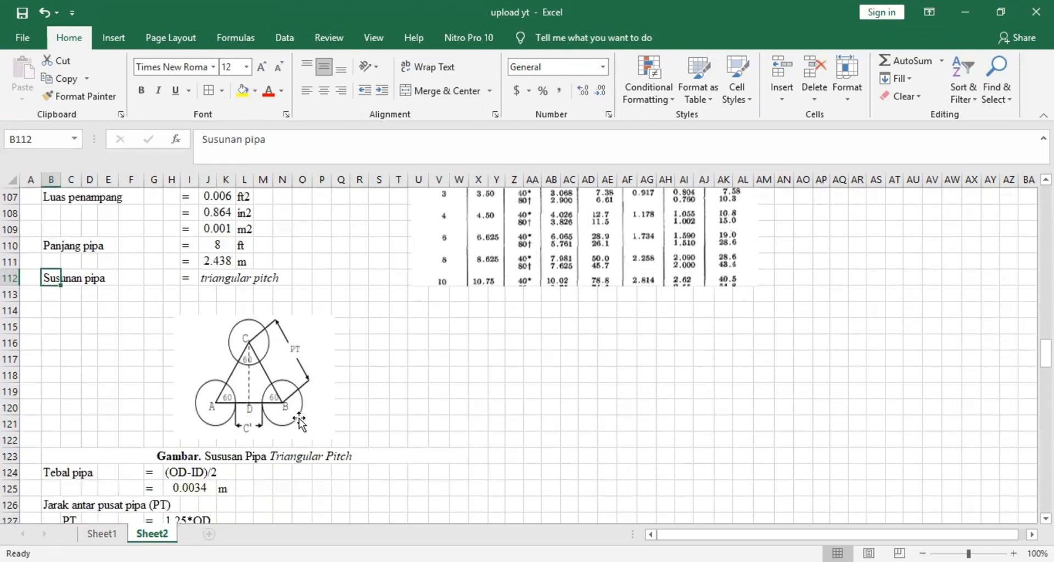
scroll(299, 419, "down", 1)
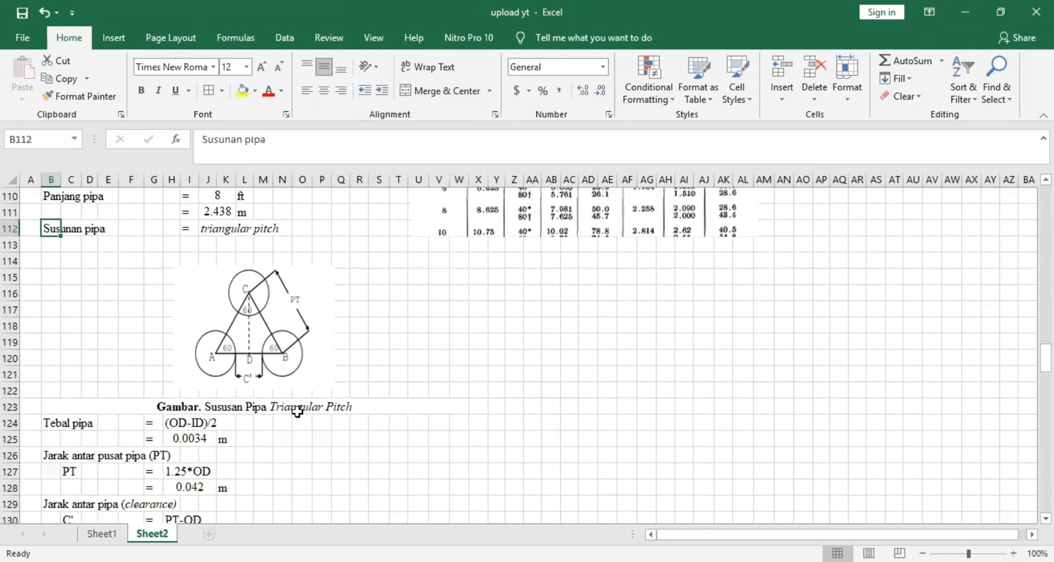
Step: Check the pipe thickness entry (Tebal pipa) and its result cell H125 below the diagram
left_click(47, 424)
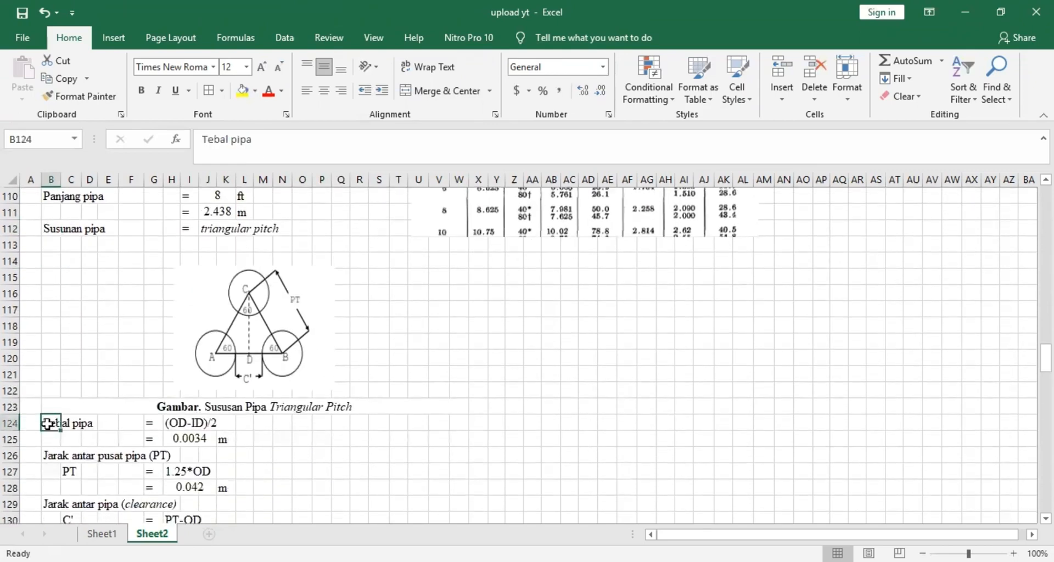
left_click(199, 440)
left_click(264, 439)
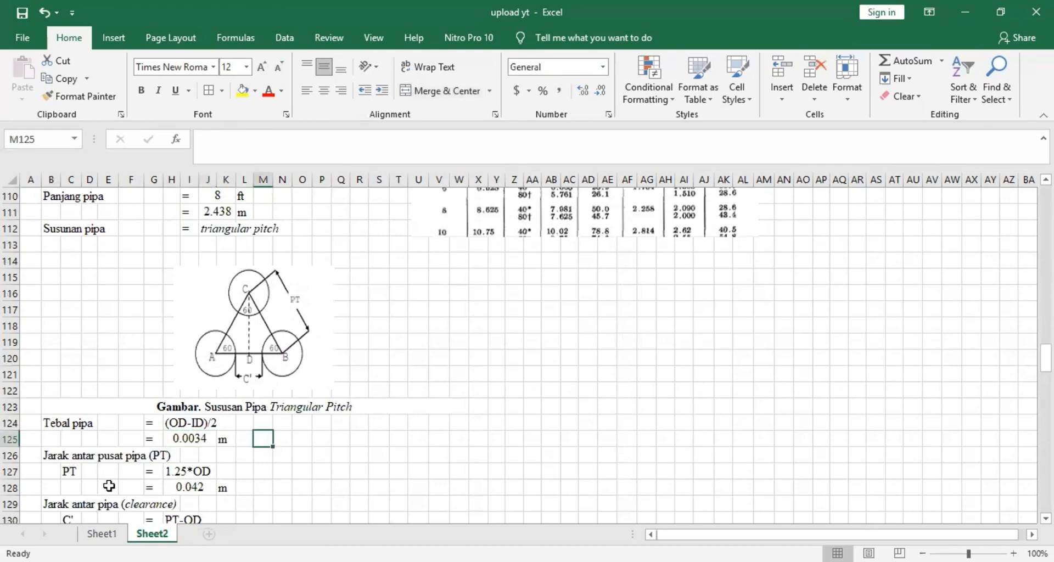
Step: Inspect the tube pitch expression in H127 and the formula in H128 referencing J105, undoing the accidental edit
left_click(170, 475)
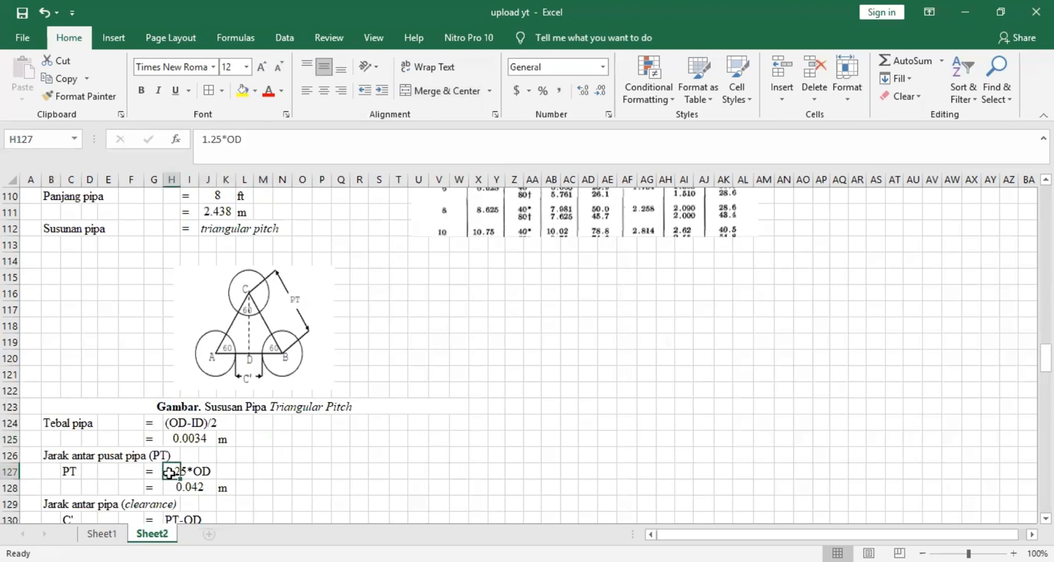
left_click(300, 466)
left_click(216, 487)
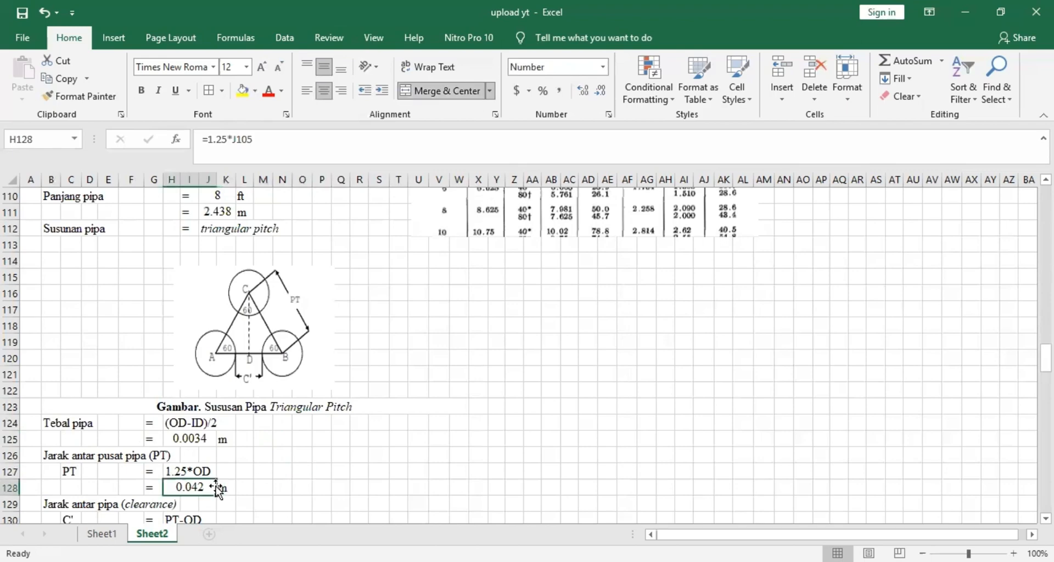
key("F2")
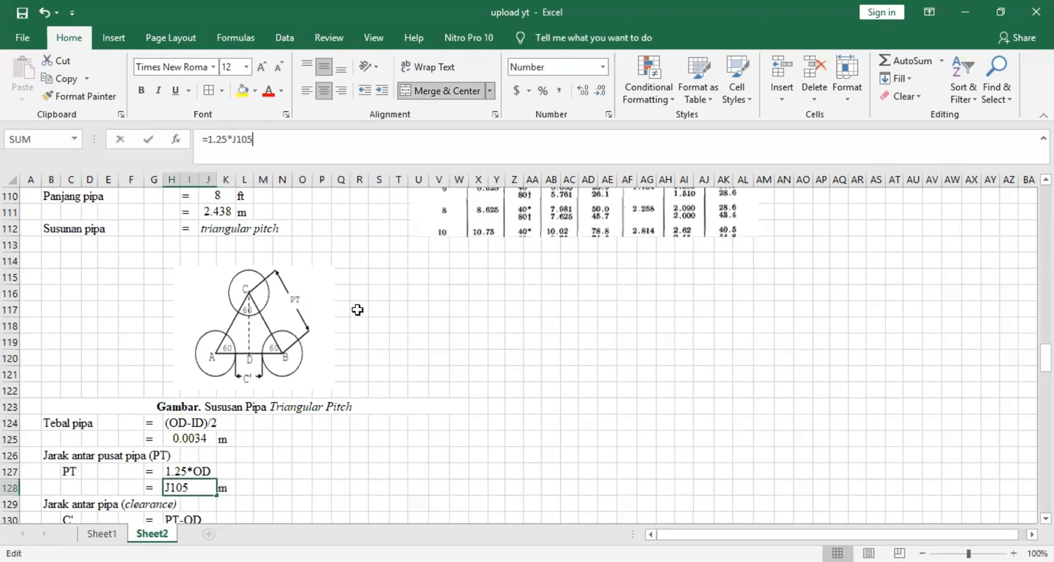
scroll(358, 310, "up", 4)
scroll(357, 310, "down", 6)
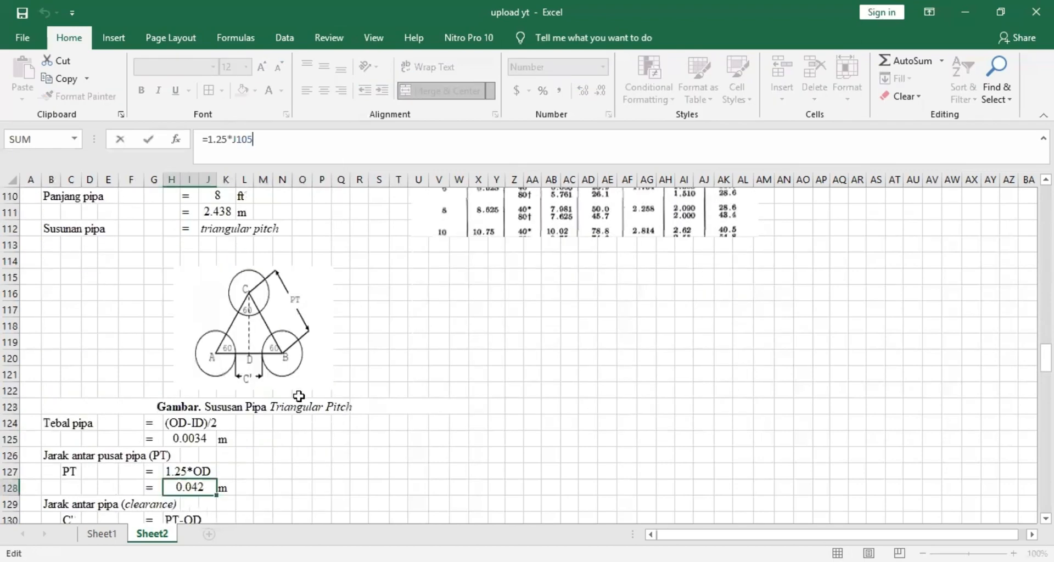
left_click(292, 389)
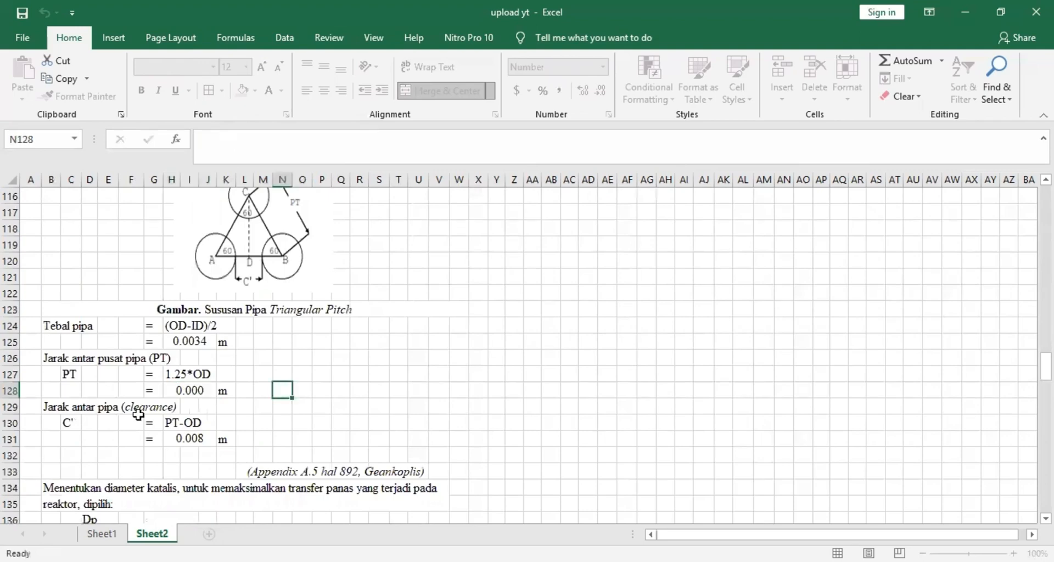
Step: Inspect the tube clearance (Jarak antar pipa) entry, its expression in H130 and the formula in H131
left_click(44, 407)
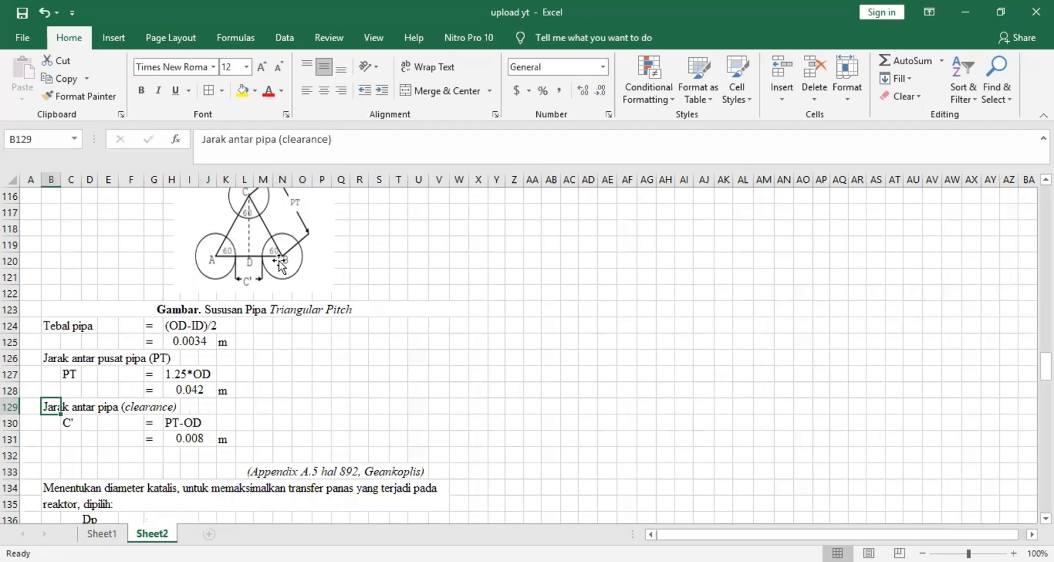
left_click(171, 424)
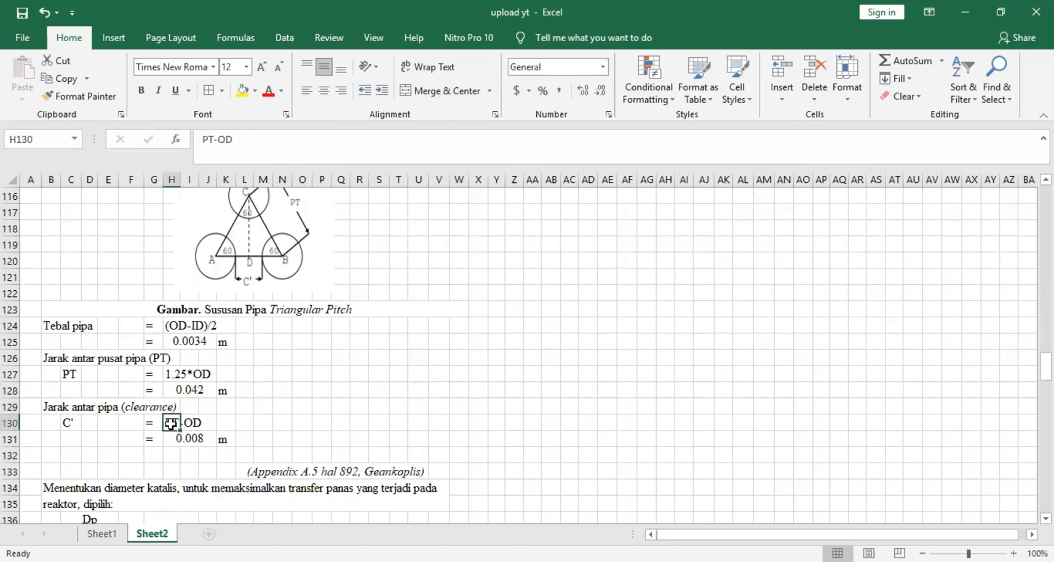
left_click(196, 439)
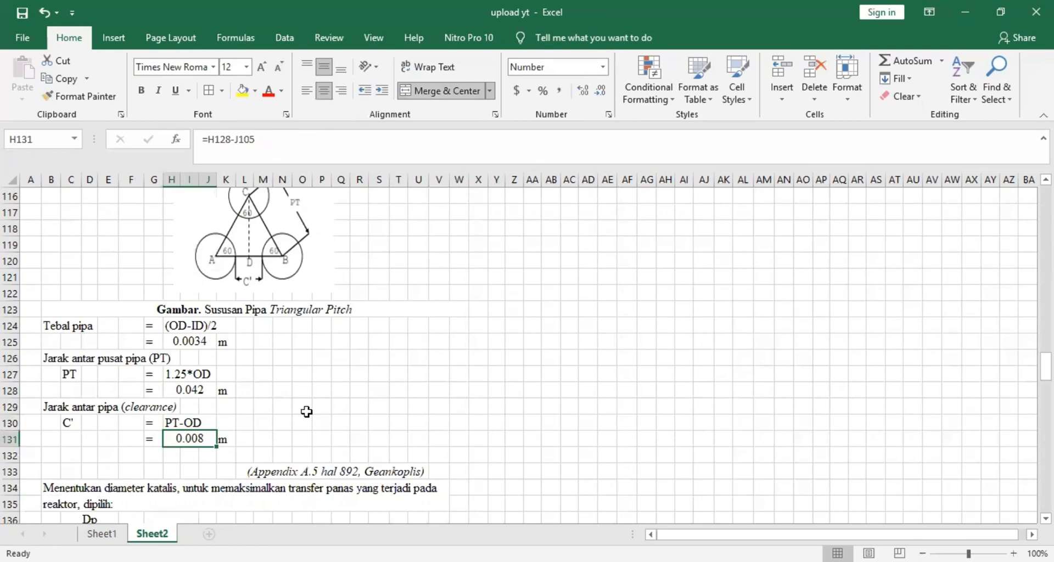
Step: Examine the Geankoplis reference and the catalyst diameter selection text with its Dp/Dt and hw/h ratios in rows 133 to 139
scroll(306, 412, "down", 4)
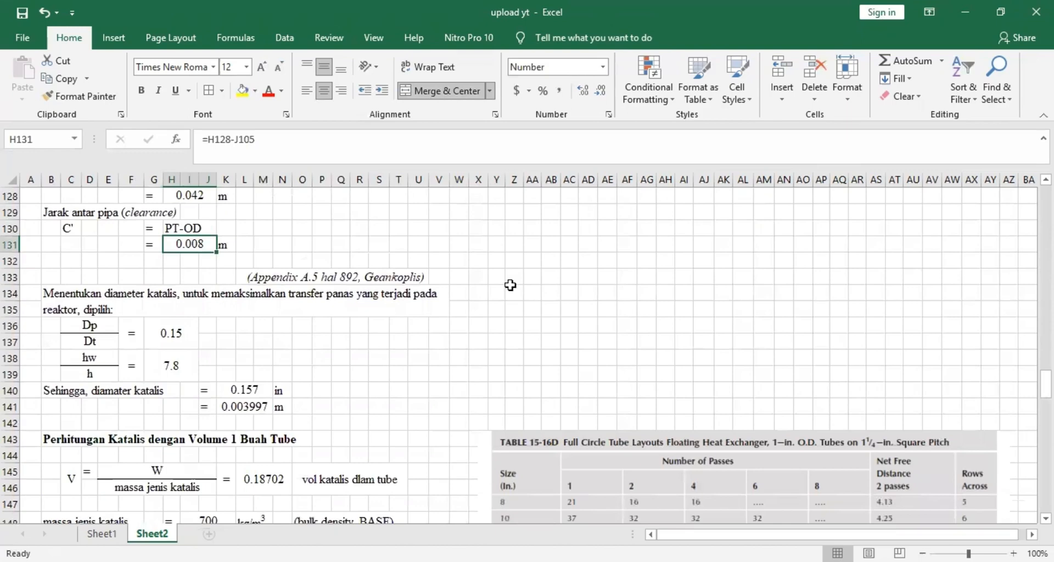
scroll(482, 332, "down", 1)
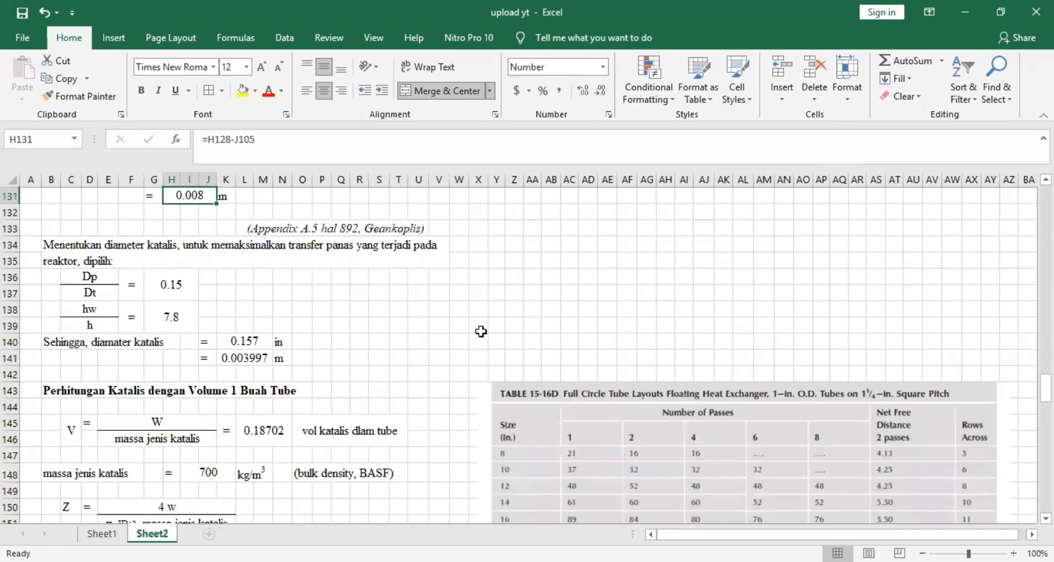
scroll(482, 332, "down", 2)
scroll(481, 334, "down", 2)
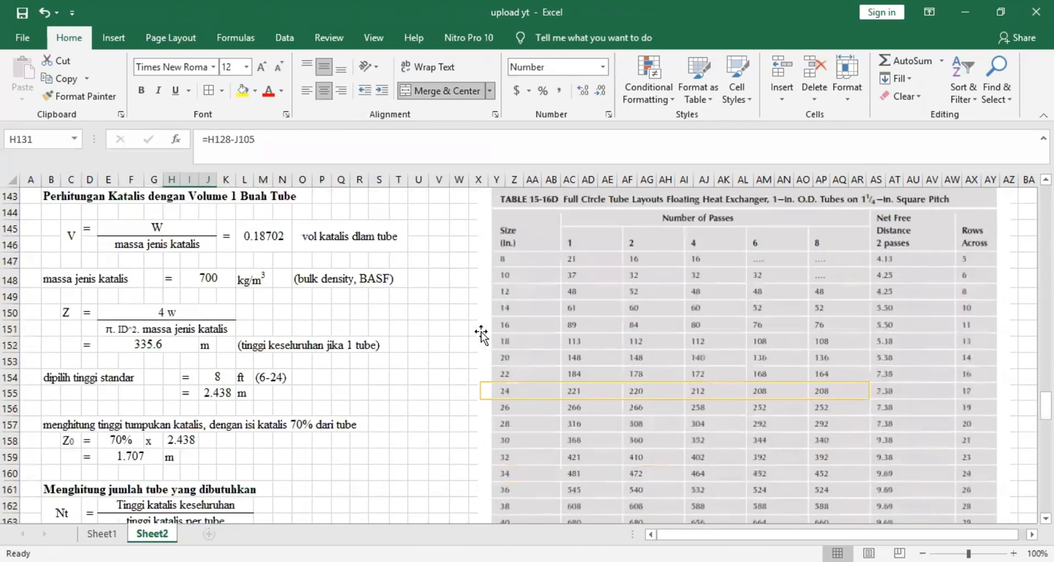
scroll(481, 334, "down", 3)
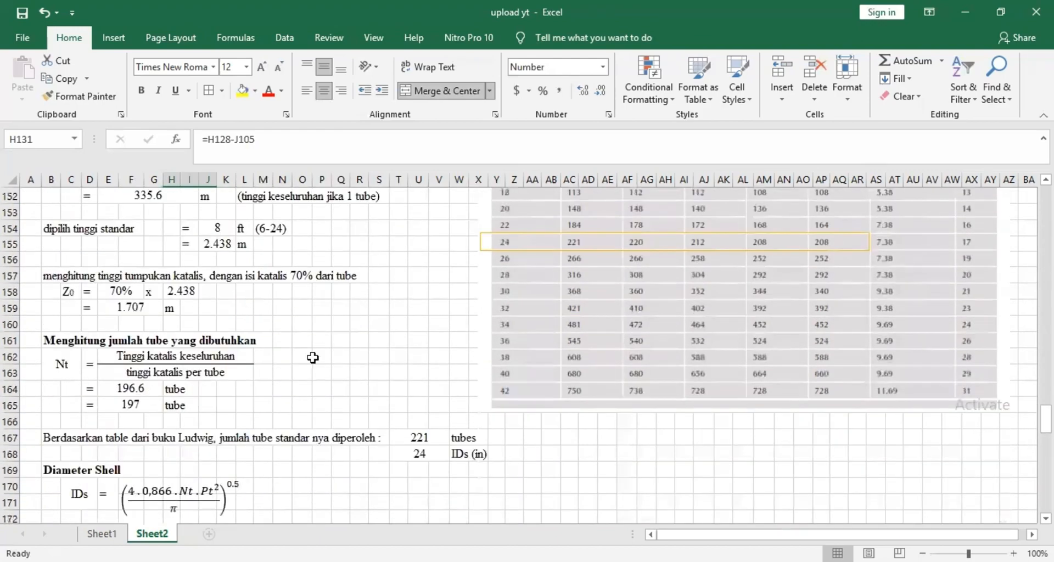
scroll(324, 349, "up", 9)
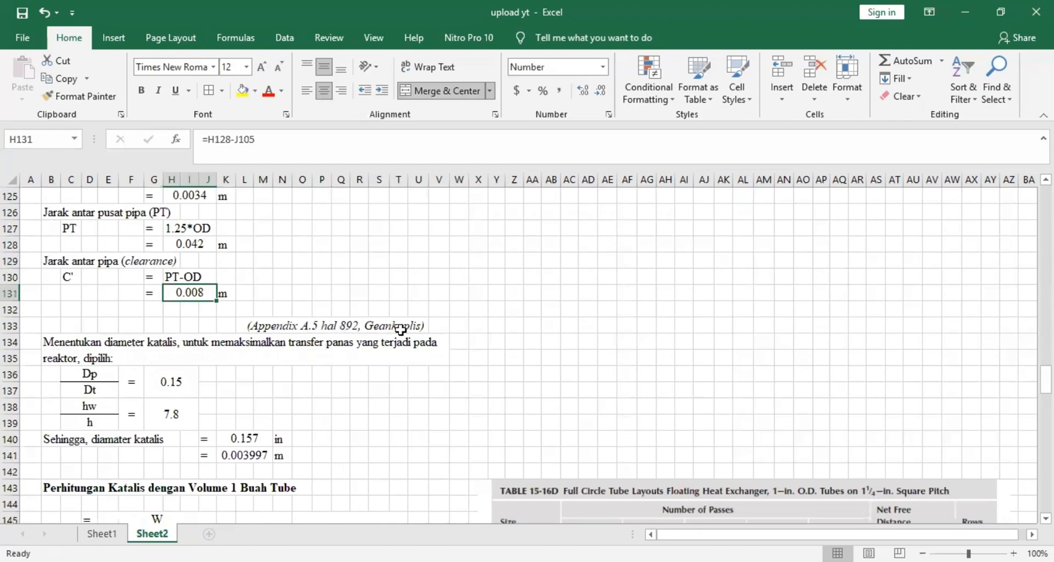
left_click(248, 327)
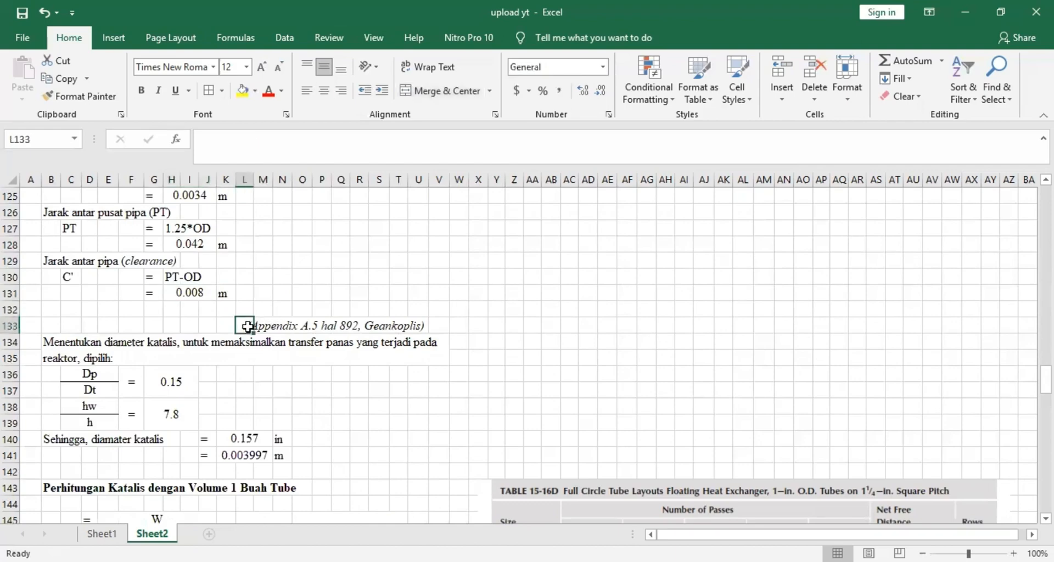
left_click(46, 343)
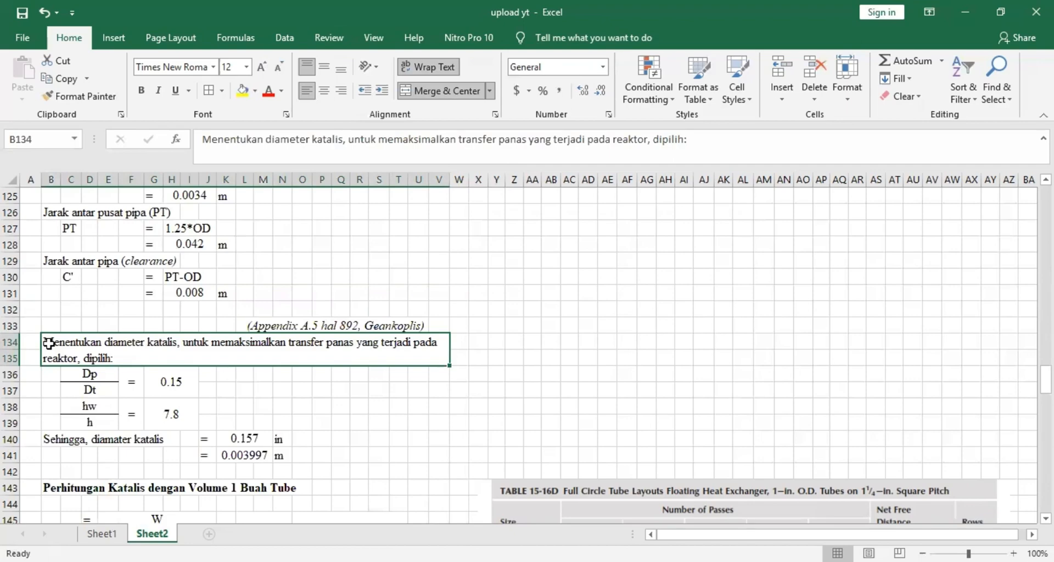
left_click_drag(63, 376, 87, 397)
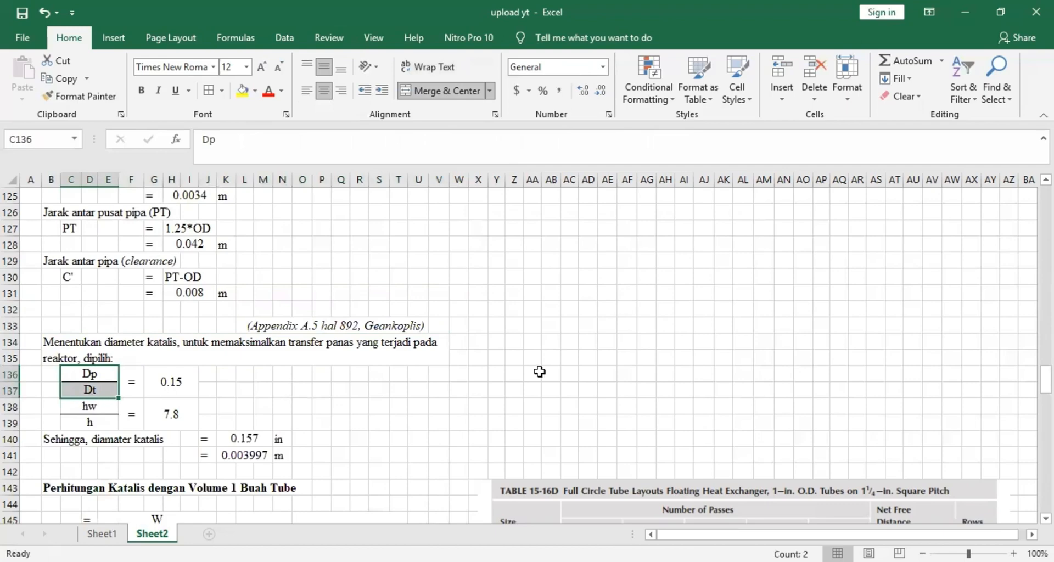
left_click(64, 407)
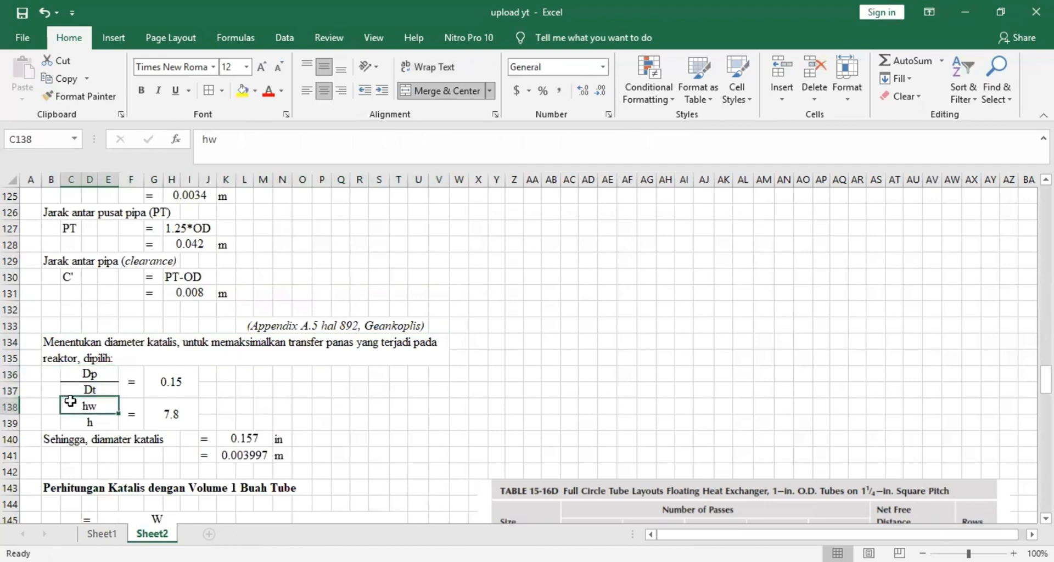
left_click(251, 406)
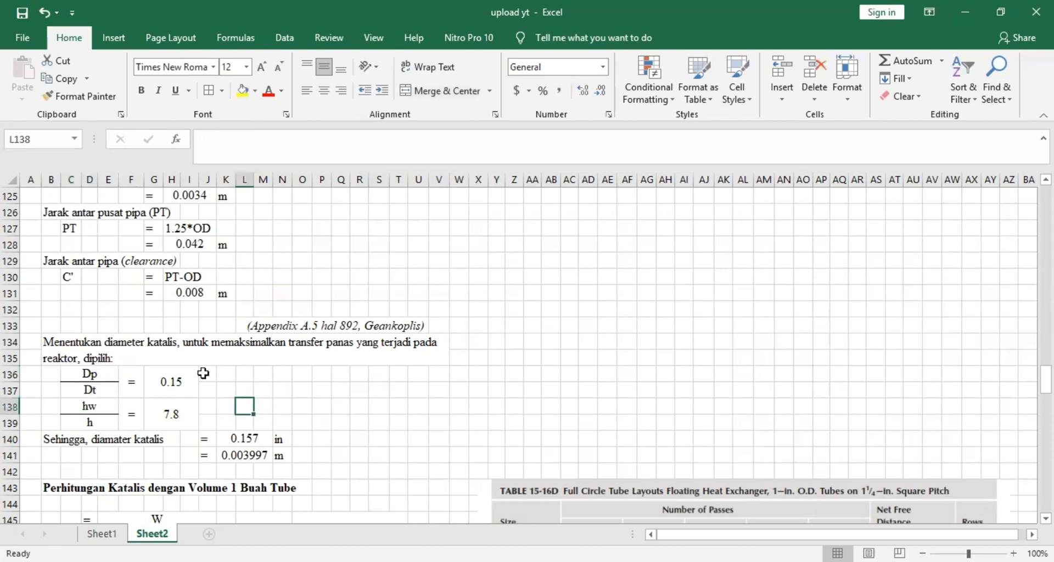
Step: Check the catalyst diameter formula in K140, tracing its reference to the tube ID in J101, and the metre conversion in K141
left_click(54, 440)
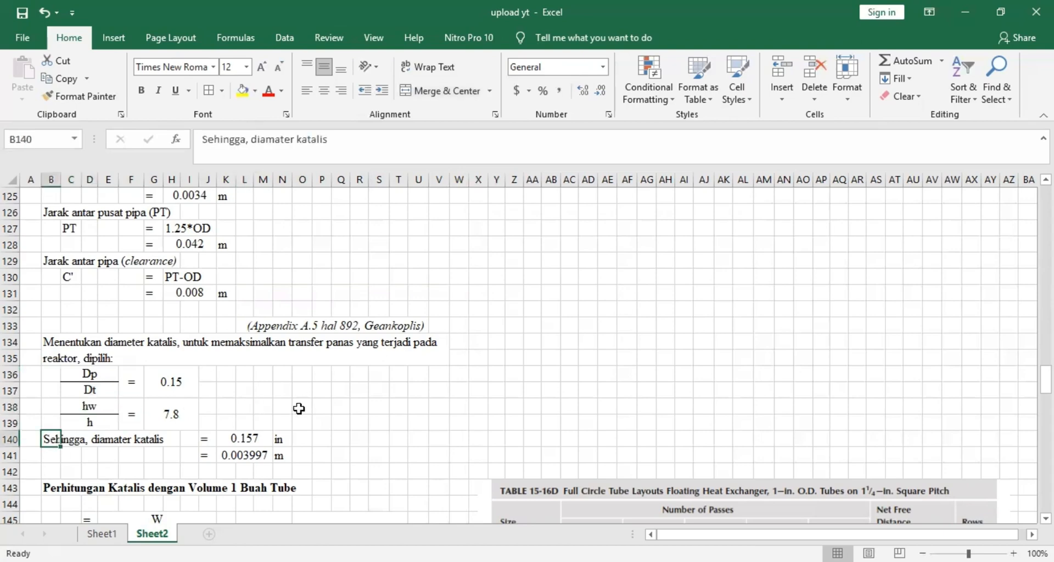
left_click(258, 440)
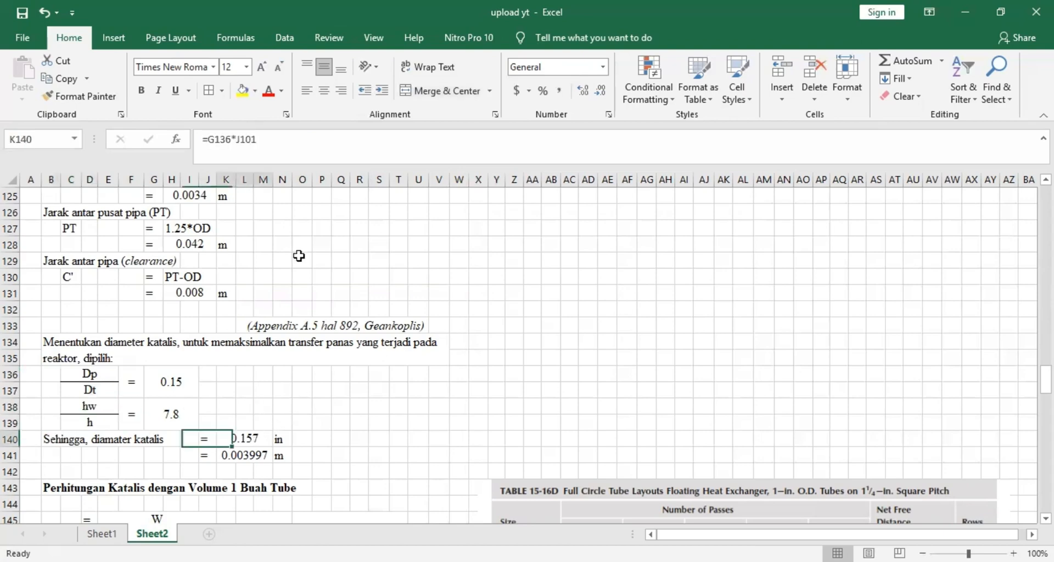
left_click(311, 155)
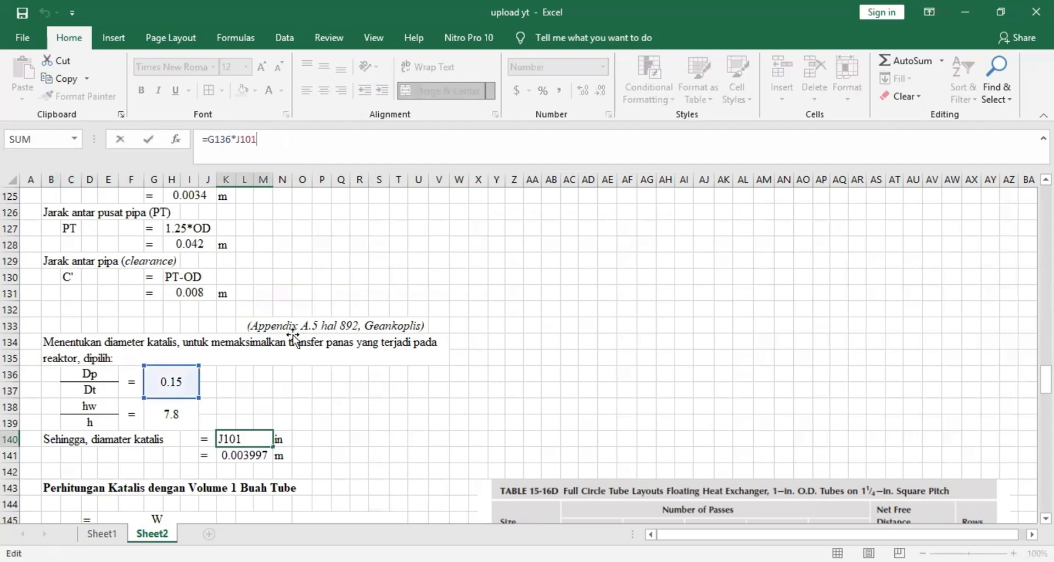
scroll(294, 336, "up", 10)
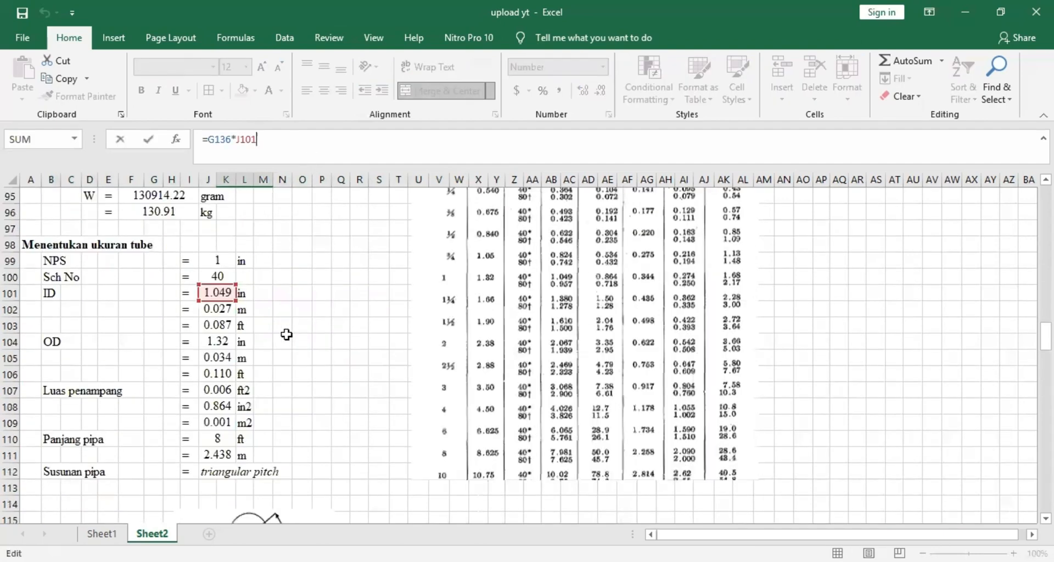
key("Return")
scroll(242, 347, "down", 2)
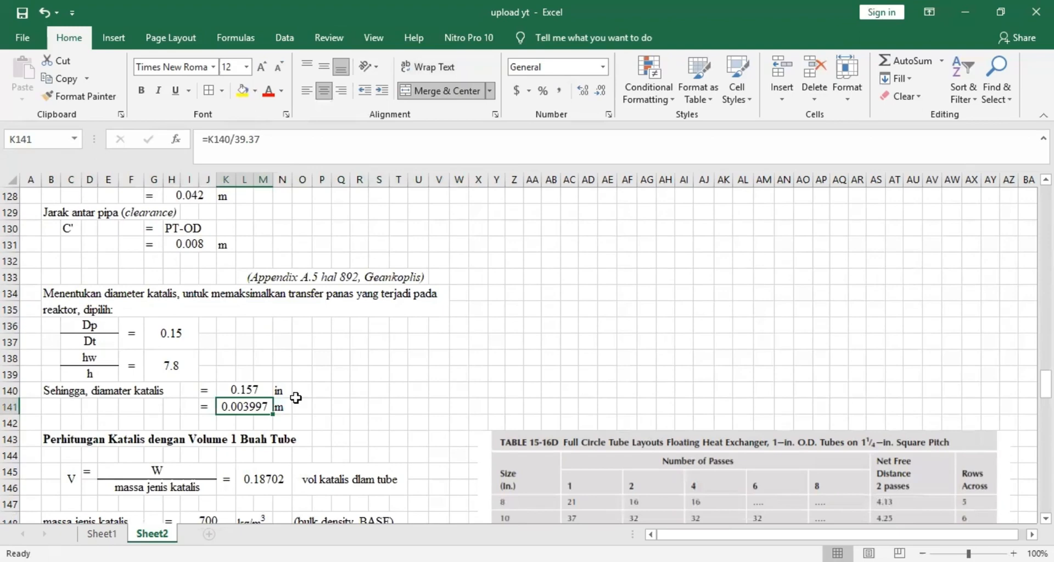
left_click(275, 345)
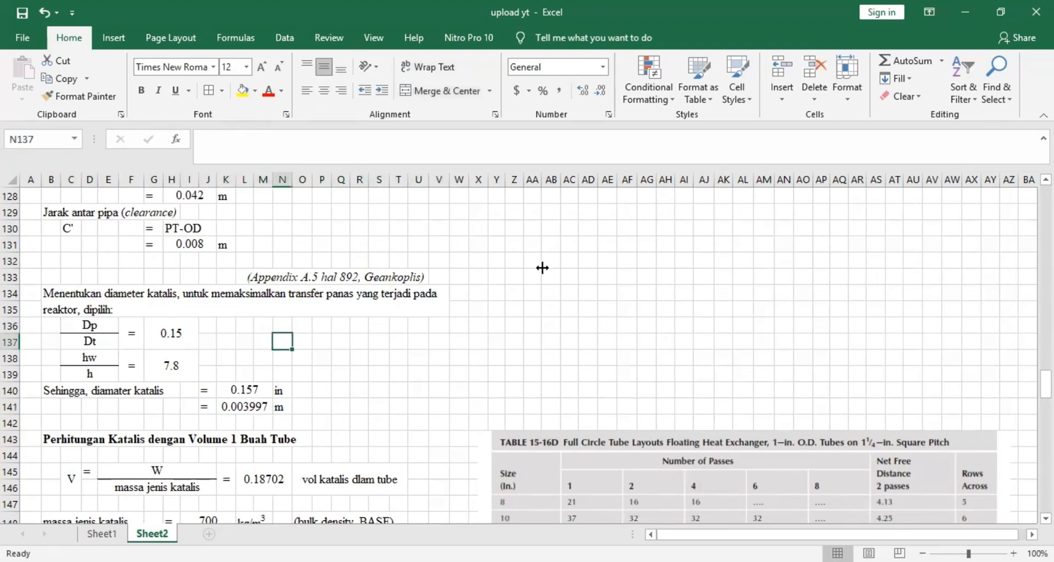
left_click(255, 396)
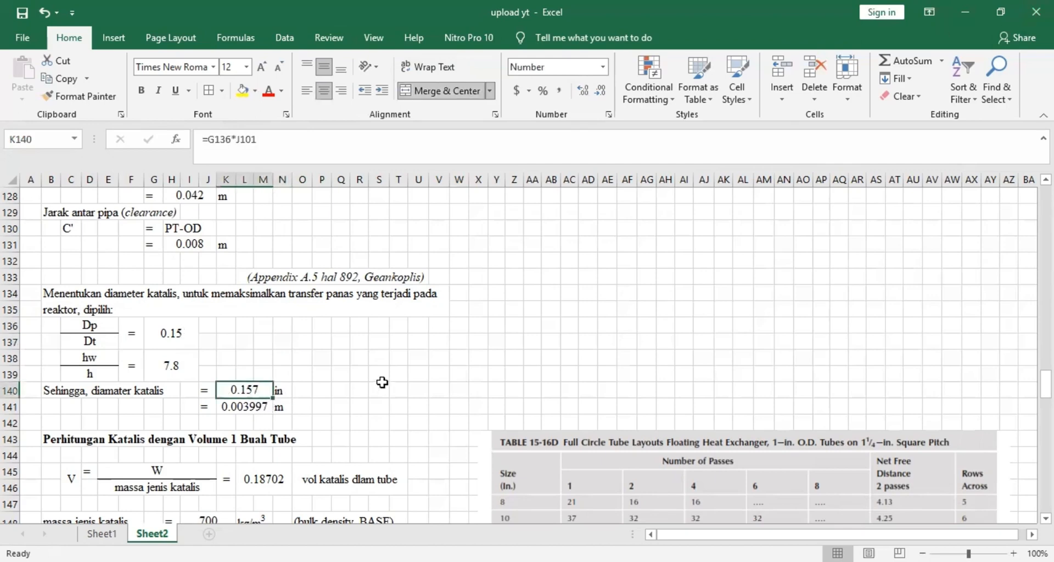
Step: Merge and center the equals sign of the catalyst volume equation across D145:D146
scroll(417, 381, "down", 2)
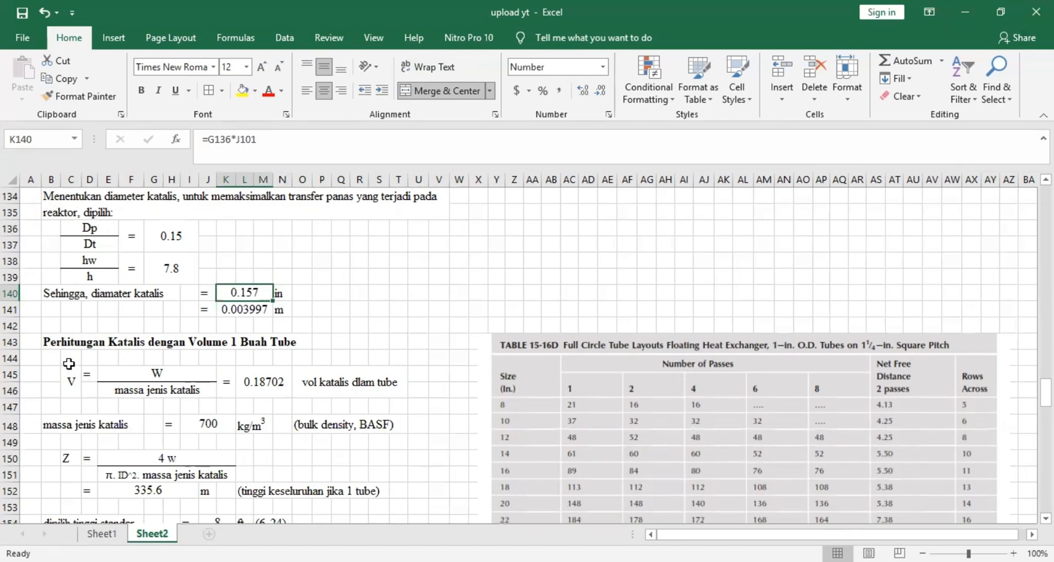
left_click(73, 384)
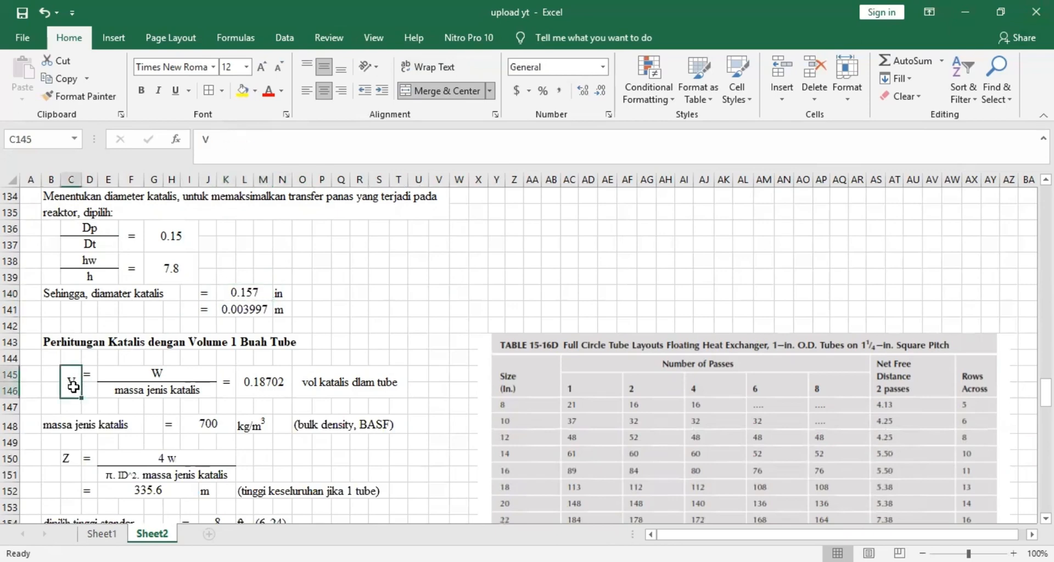
left_click(88, 383)
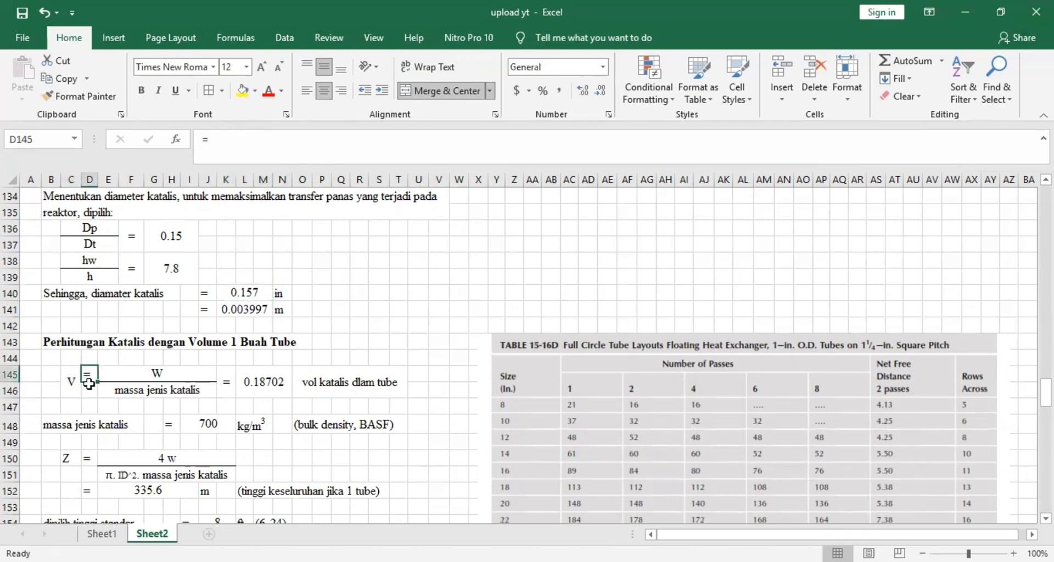
left_click(470, 94)
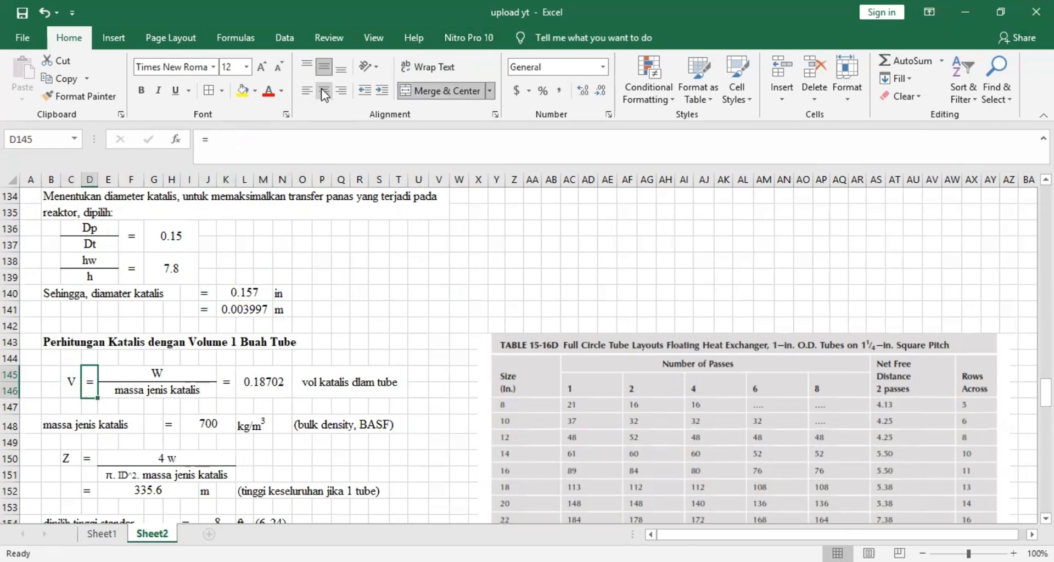
left_click(324, 93)
left_click(317, 91)
Step: Inspect the catalyst volume formula in L145 and the catalyst density entry (massa jenis katalis) in row 148
left_click(264, 385)
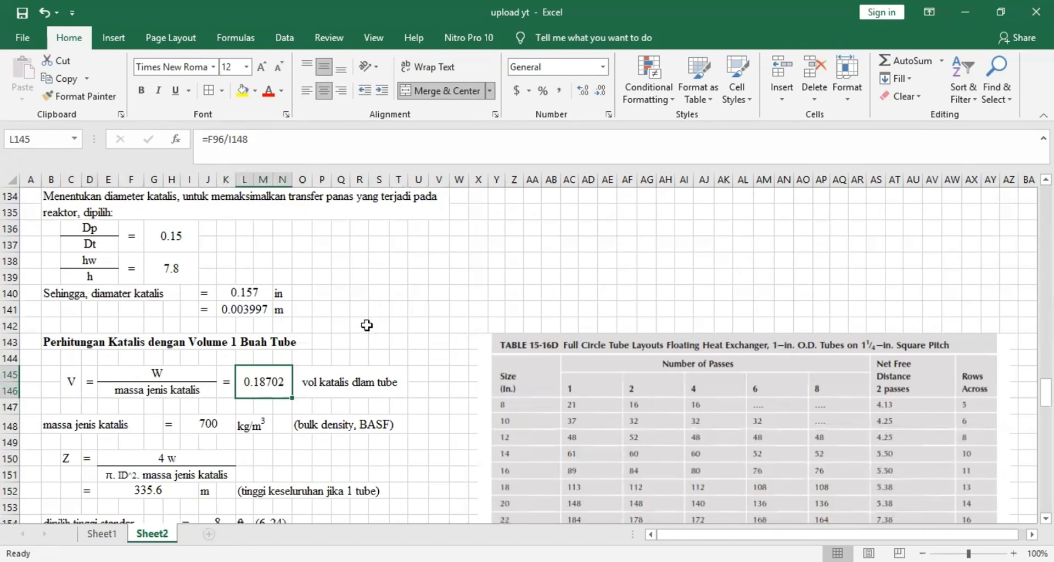
scroll(366, 326, "down", 2)
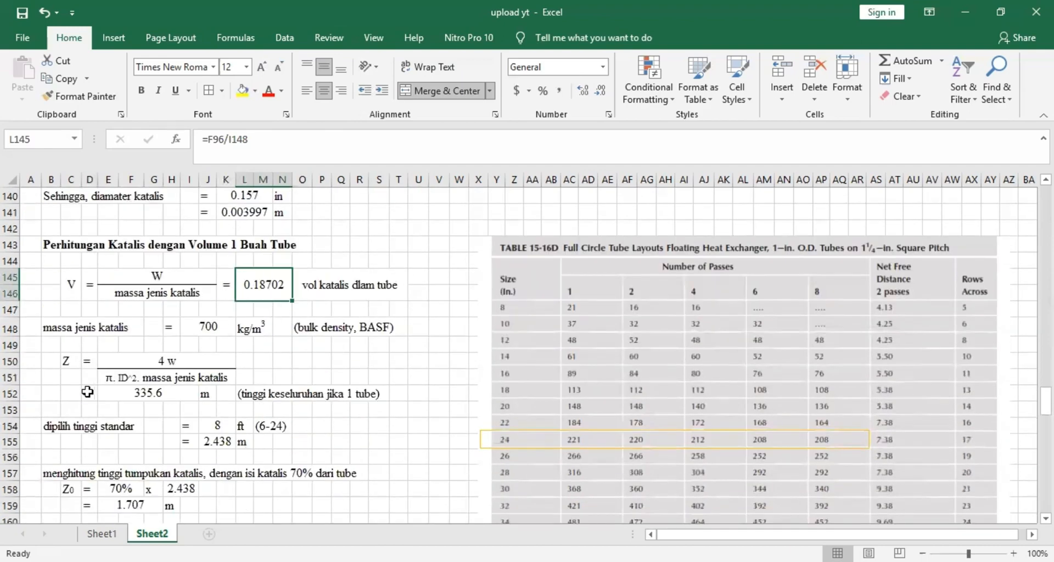
left_click(48, 332)
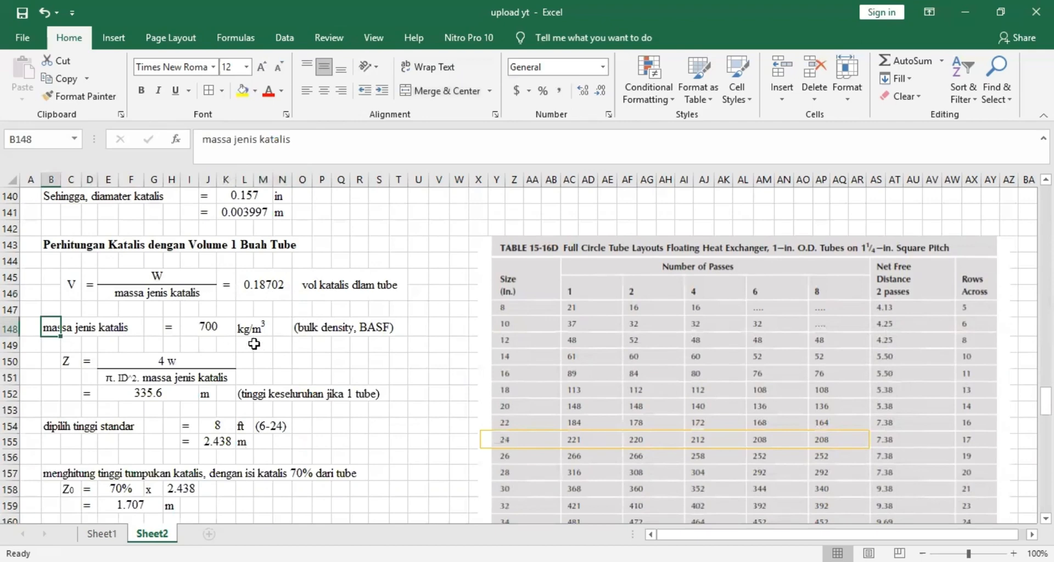
left_click(195, 330)
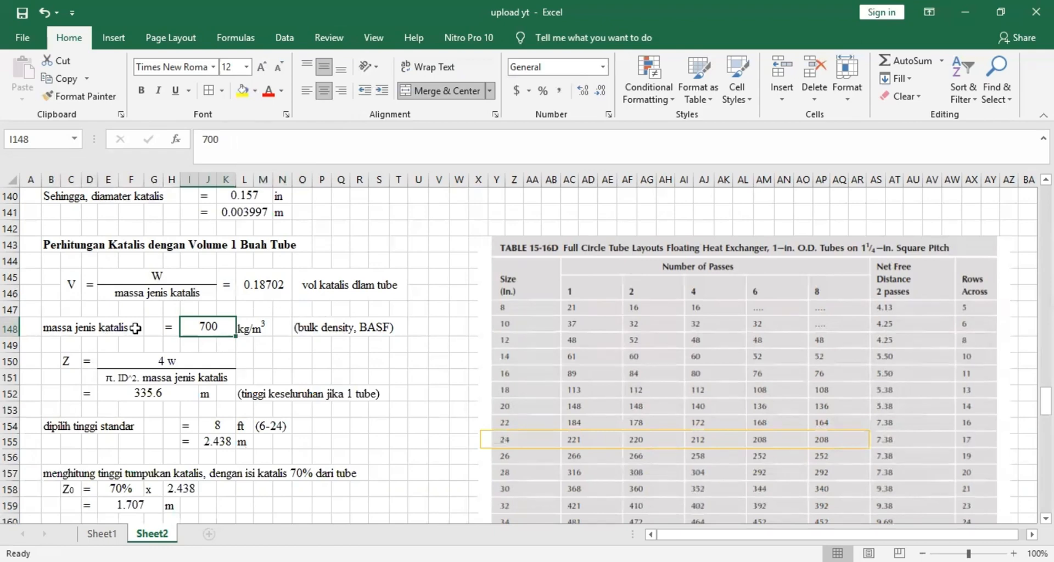
left_click(46, 330)
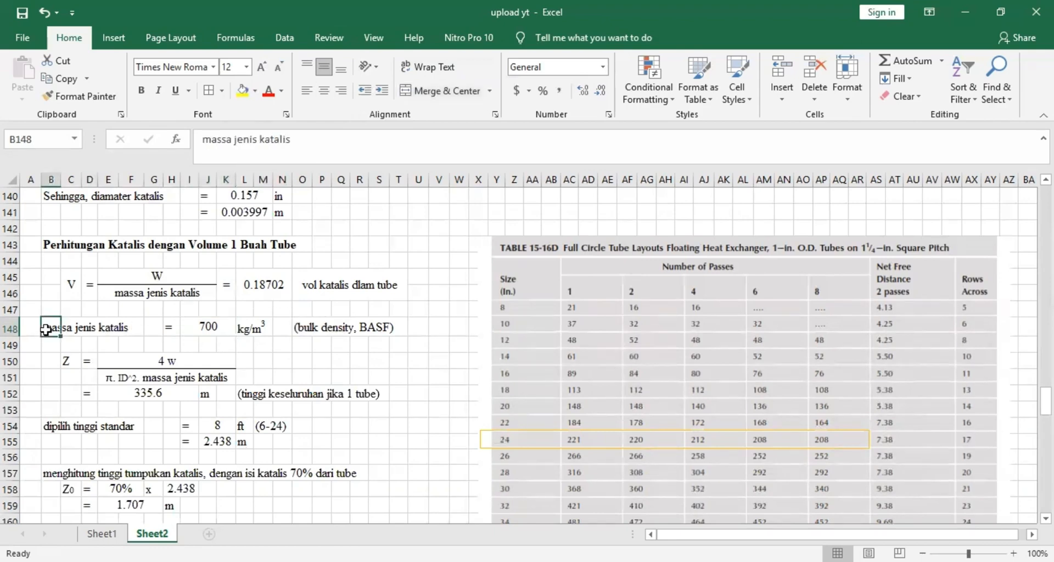
left_click(255, 288)
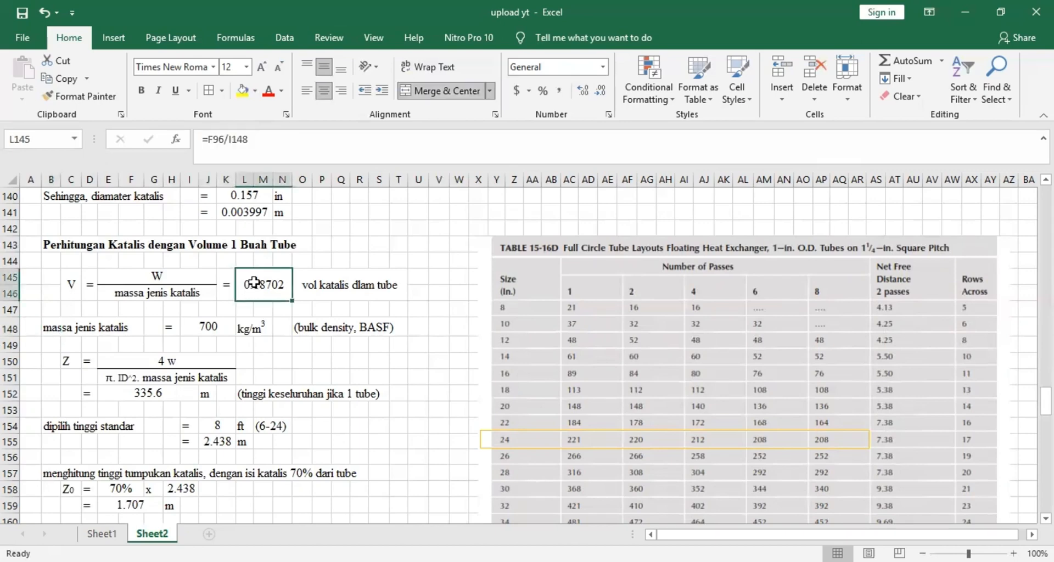
Step: Merge and center the Z label of the catalyst height equation across C150:C151
scroll(254, 282, "down", 2)
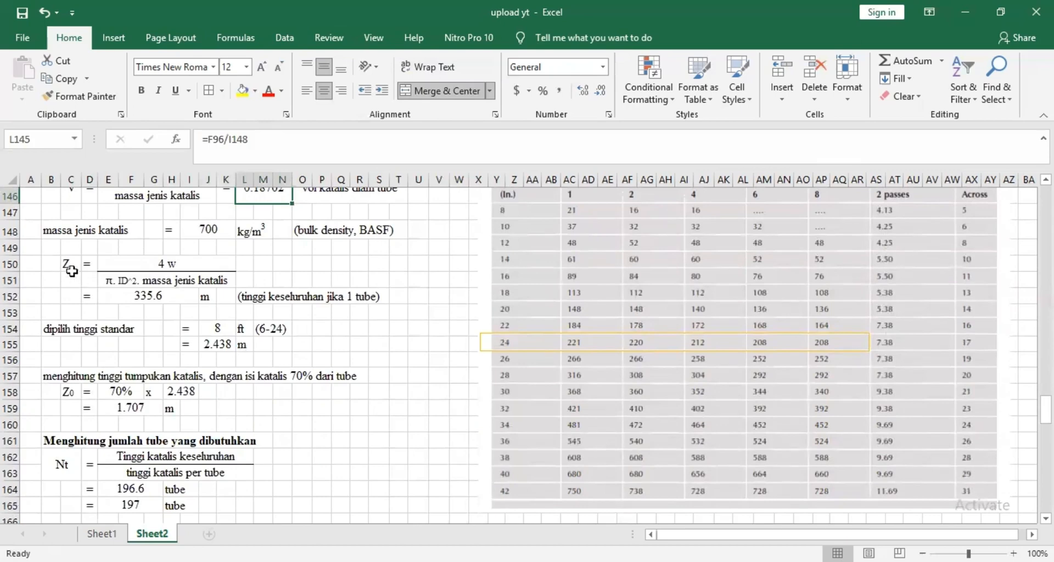
left_click_drag(65, 263, 70, 281)
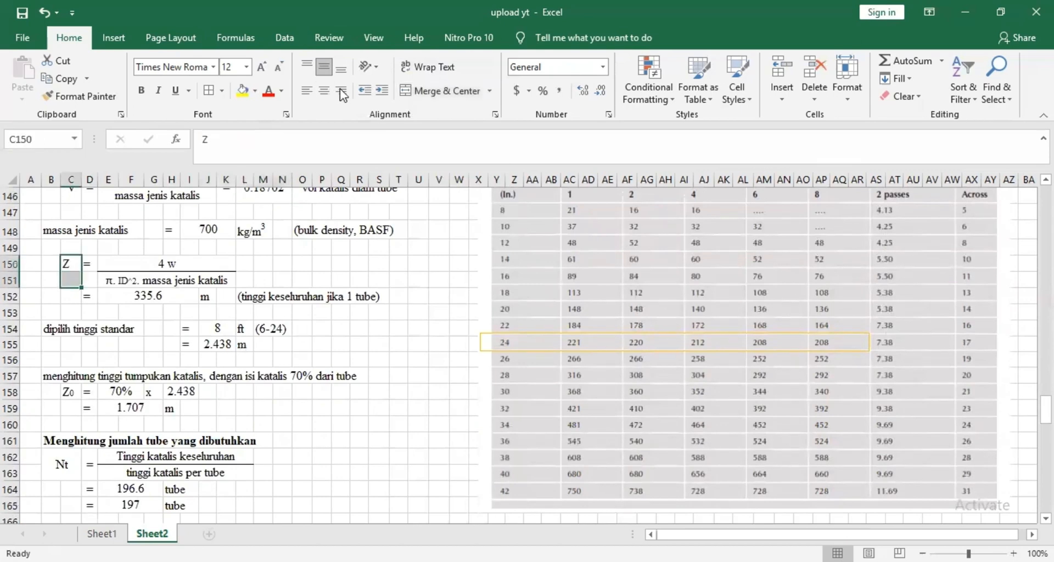
left_click(328, 92)
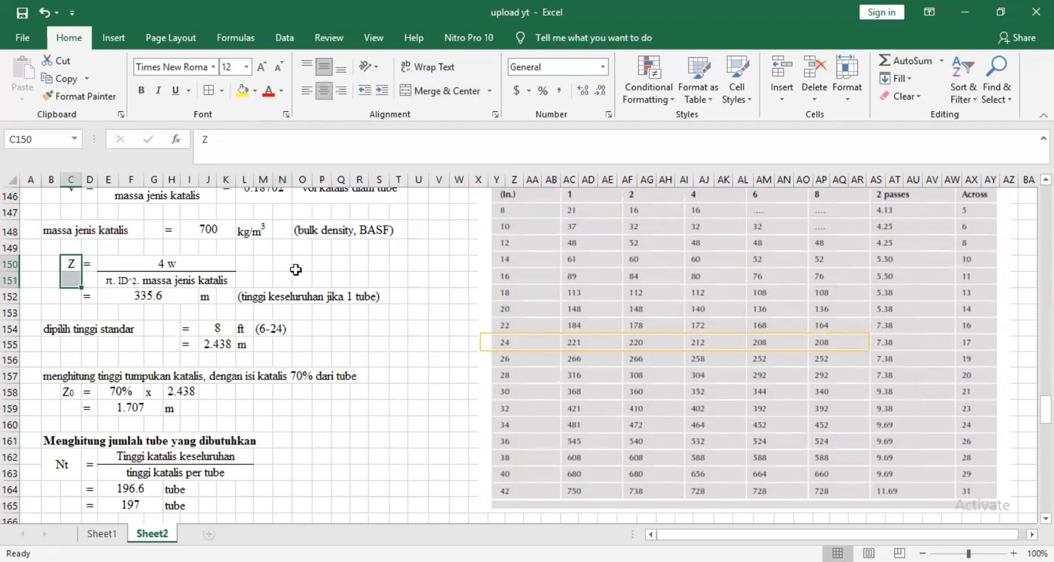
scroll(295, 270, "up", 1)
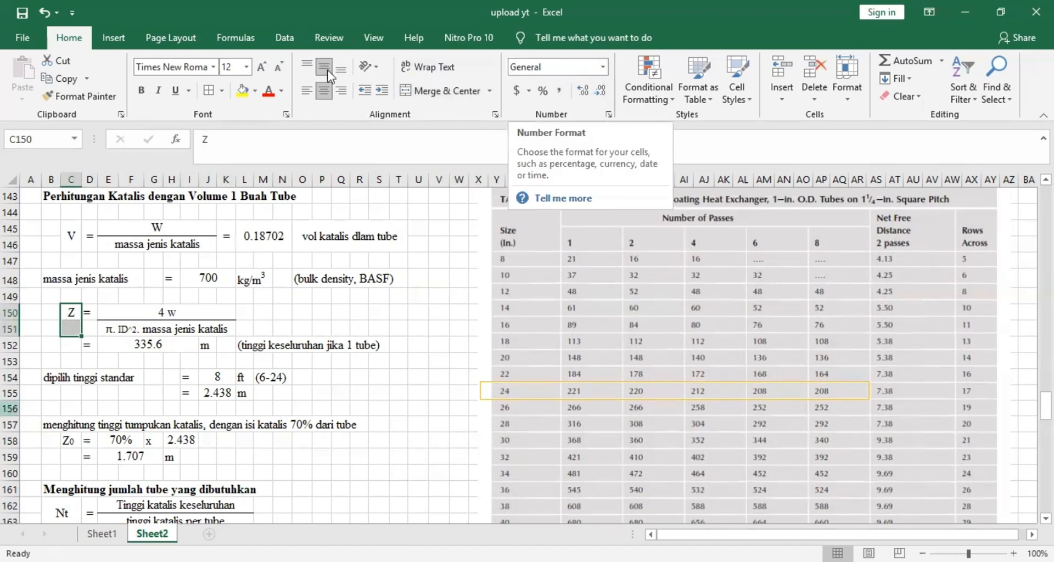
left_click(442, 91)
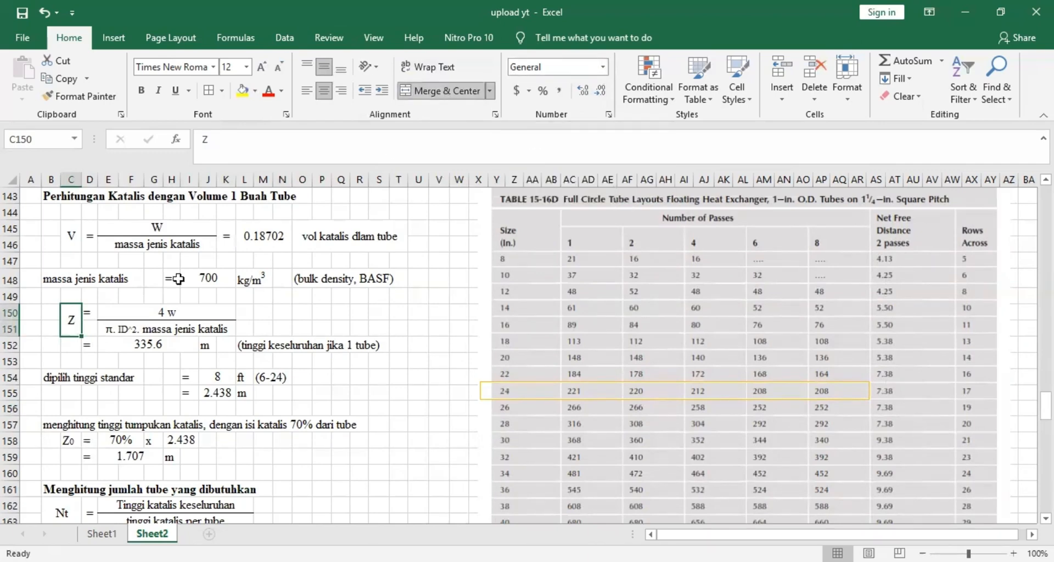
Step: Merge and center the equals sign of the catalyst height equation across D150:D151
left_click_drag(81, 311, 91, 306)
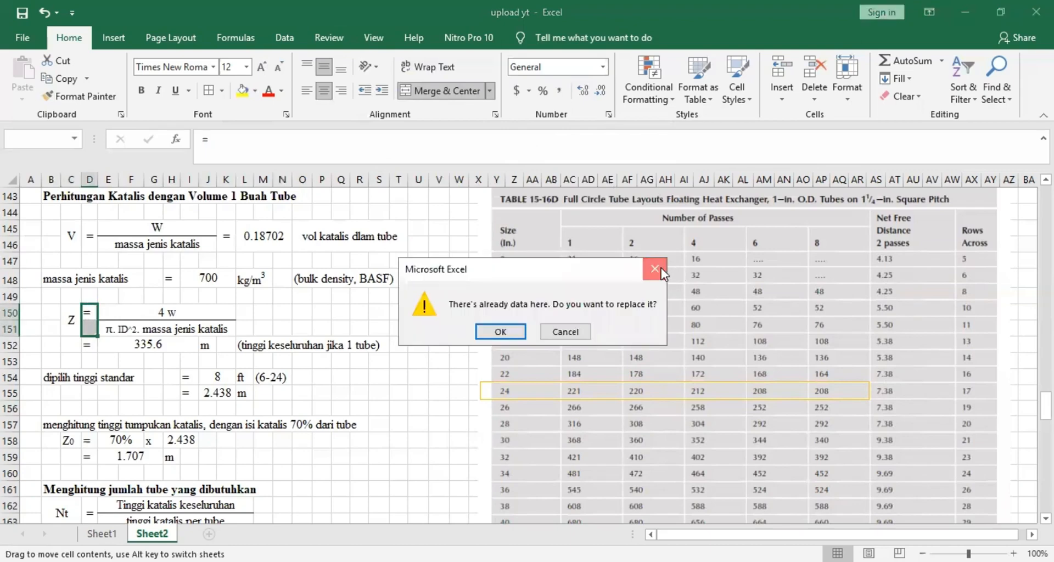
left_click(662, 270)
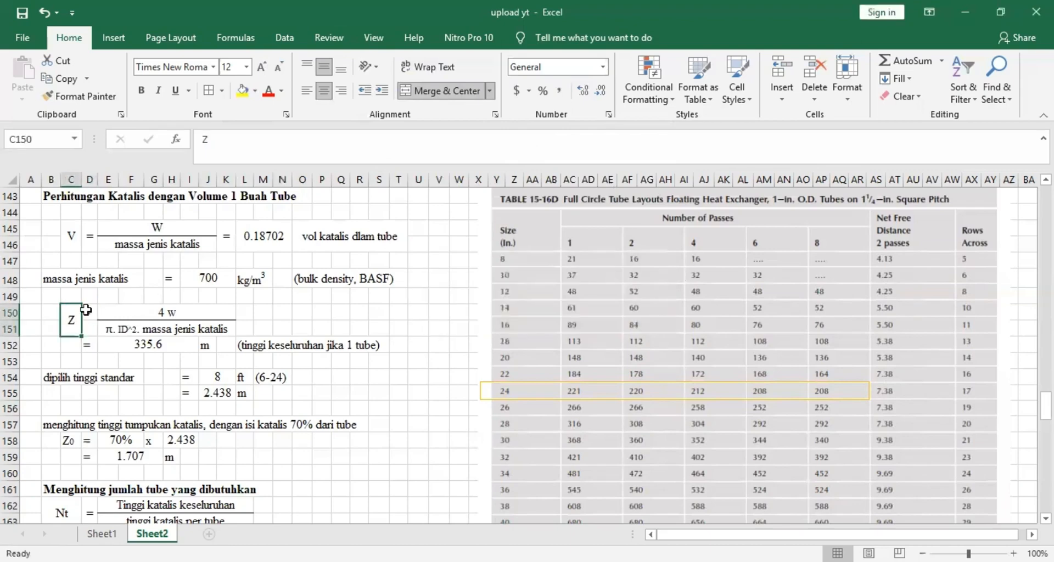
left_click_drag(86, 311, 83, 329)
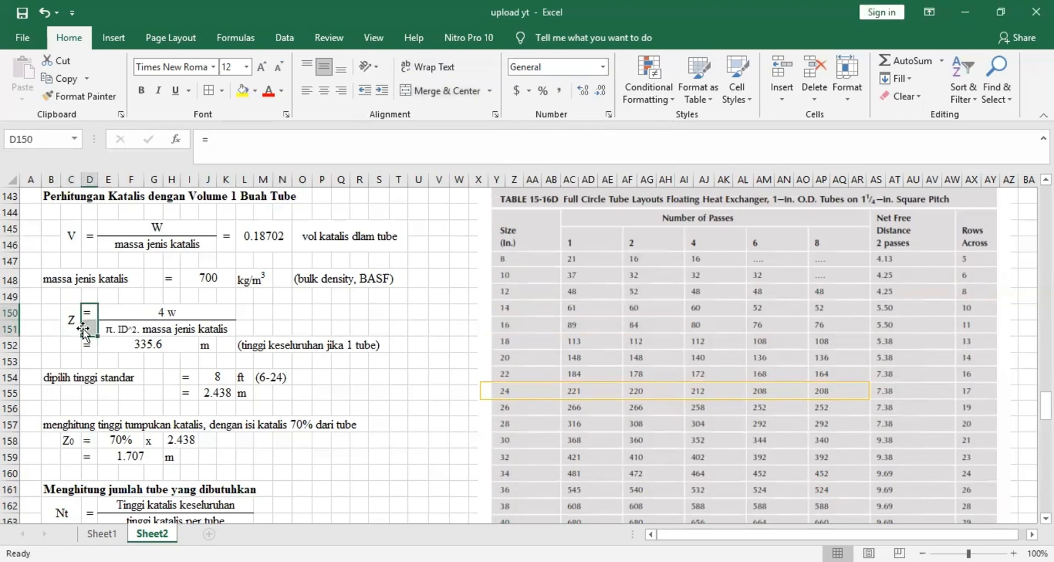
left_click(413, 92)
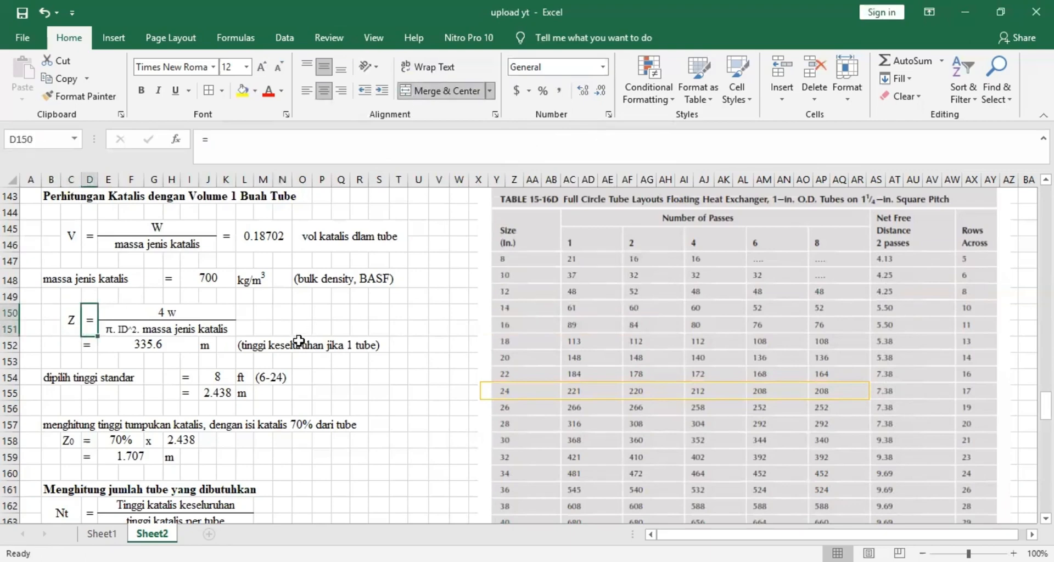
Step: Inspect the total catalyst height formula in E152 and the cells it references
left_click(172, 340)
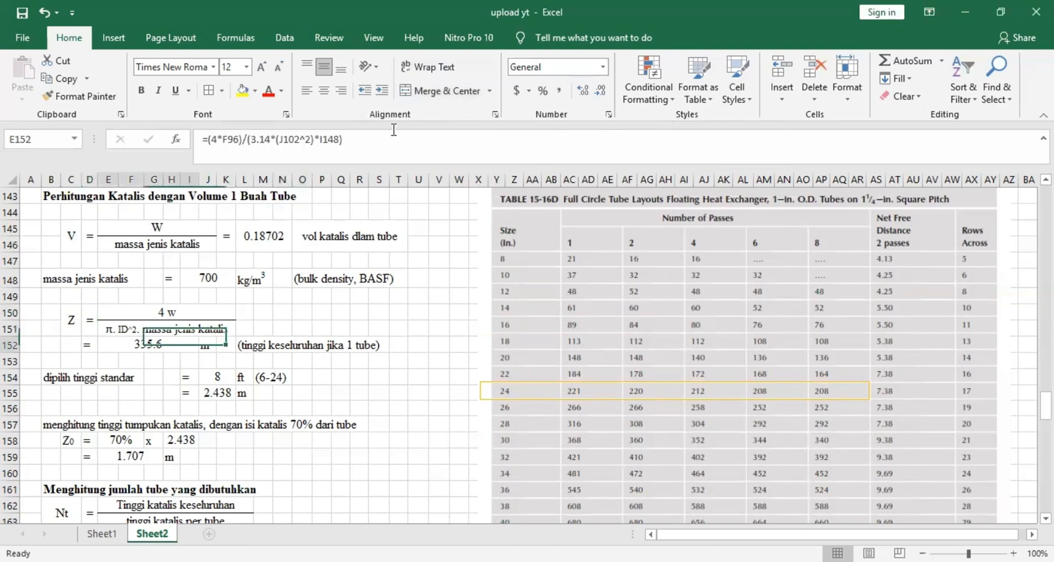
left_click(395, 140)
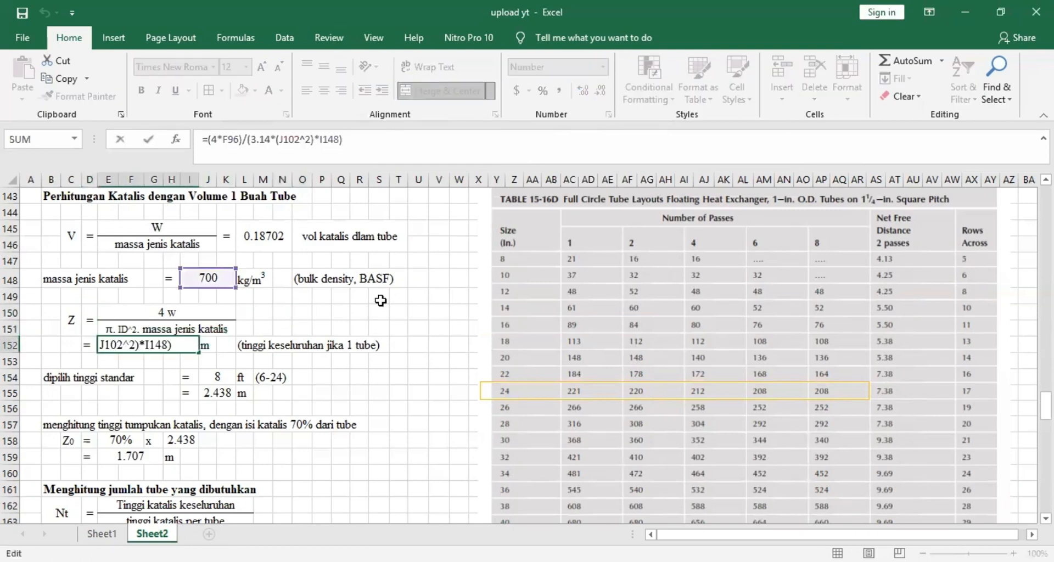
scroll(380, 300, "up", 5)
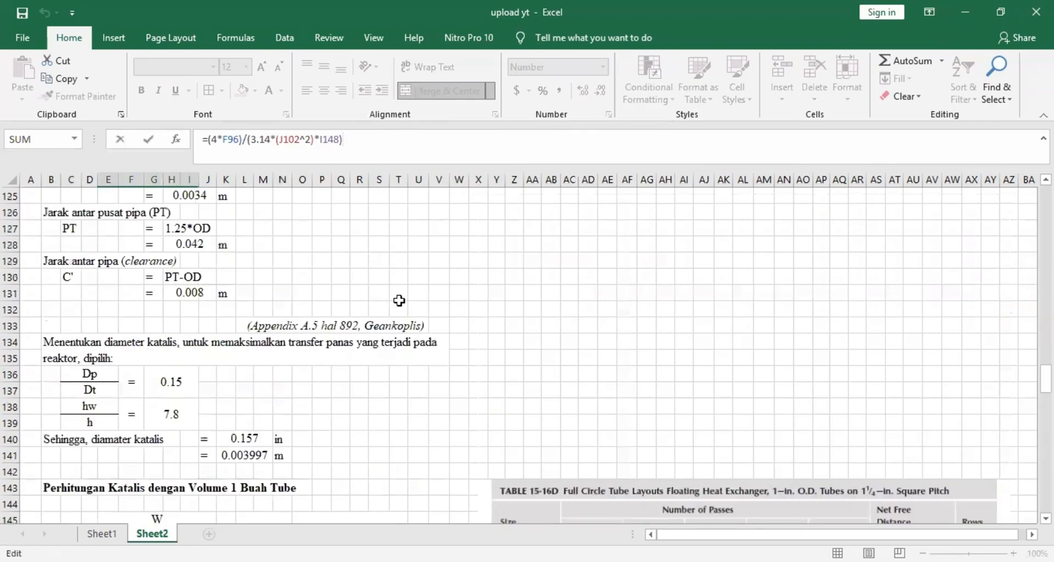
scroll(401, 299, "down", 7)
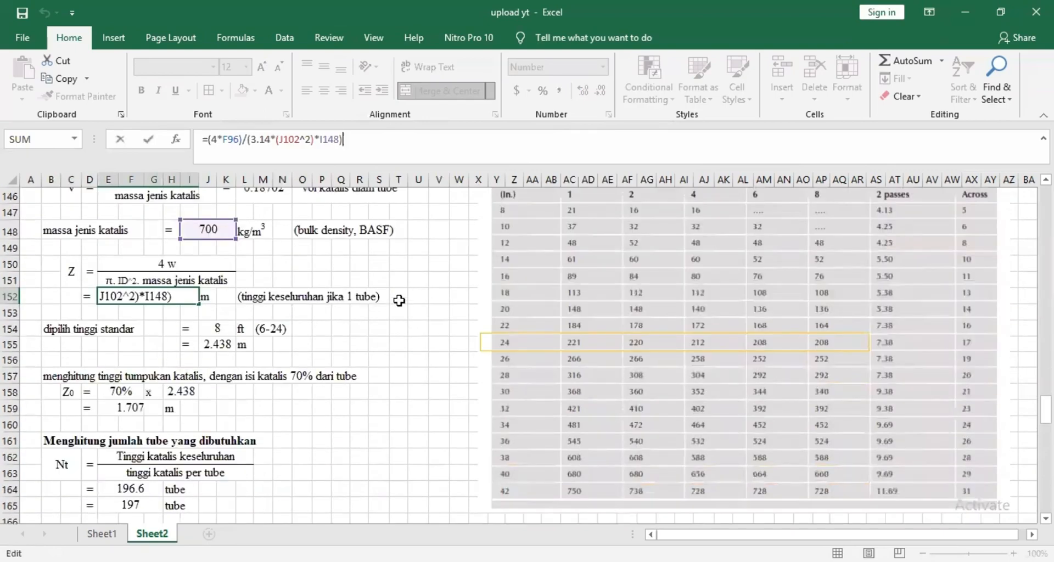
key("Return")
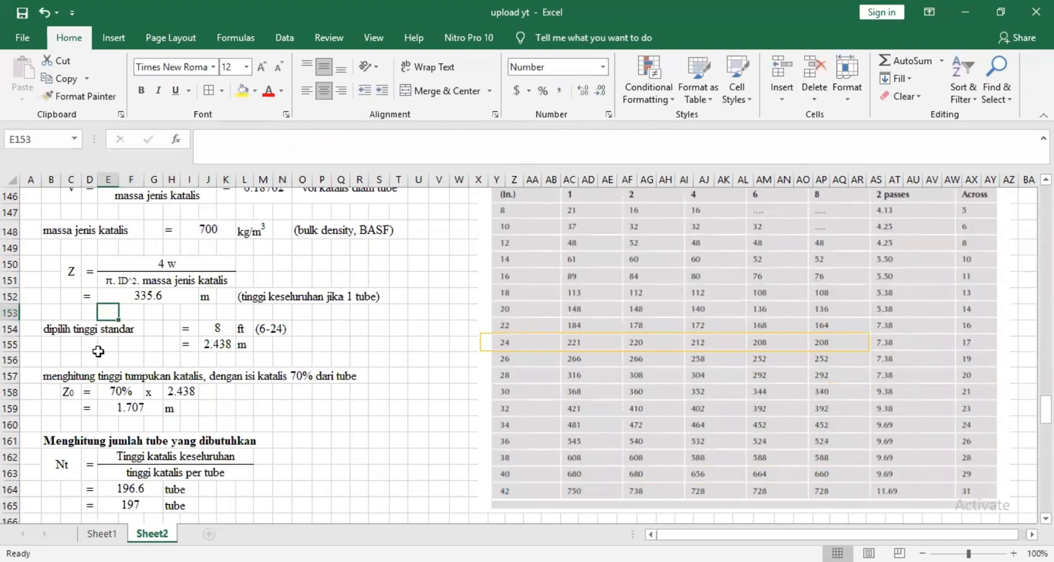
Step: Check the chosen standard tube height (dipilih tinggi standar) in J154 and its metre conversion formula in J155
left_click(49, 335)
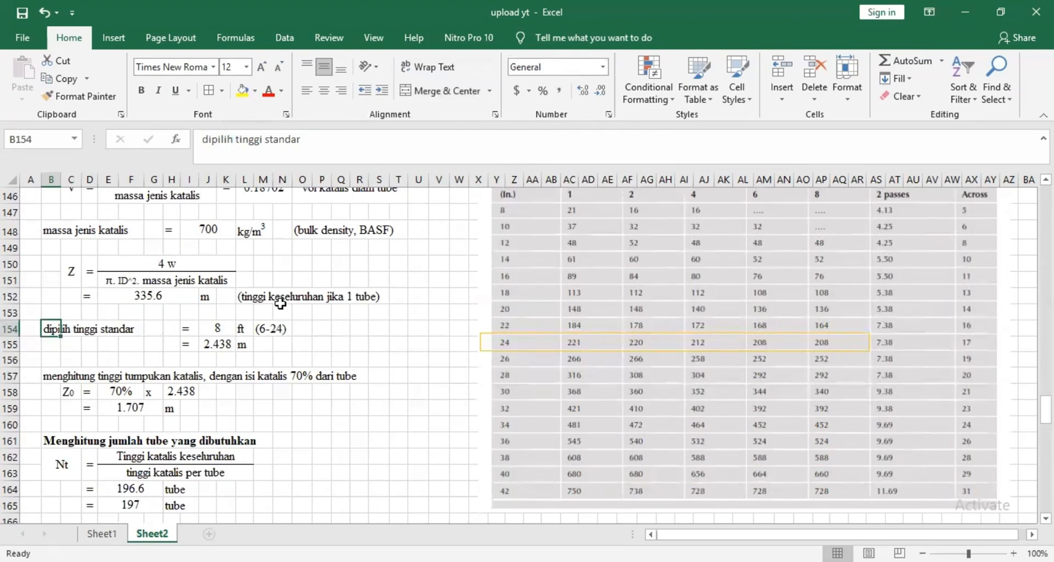
left_click(232, 333)
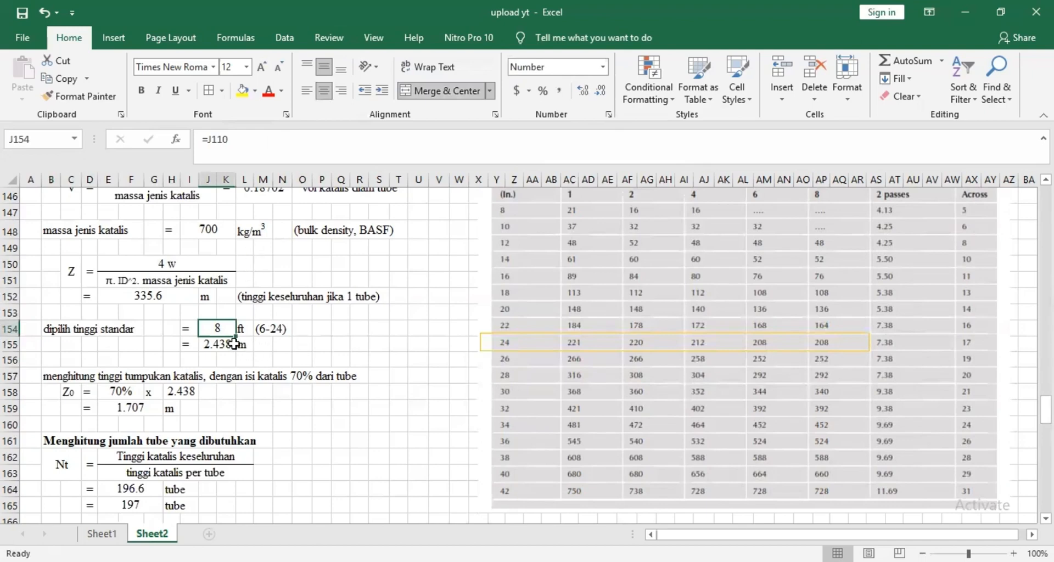
left_click(233, 345)
left_click(283, 142)
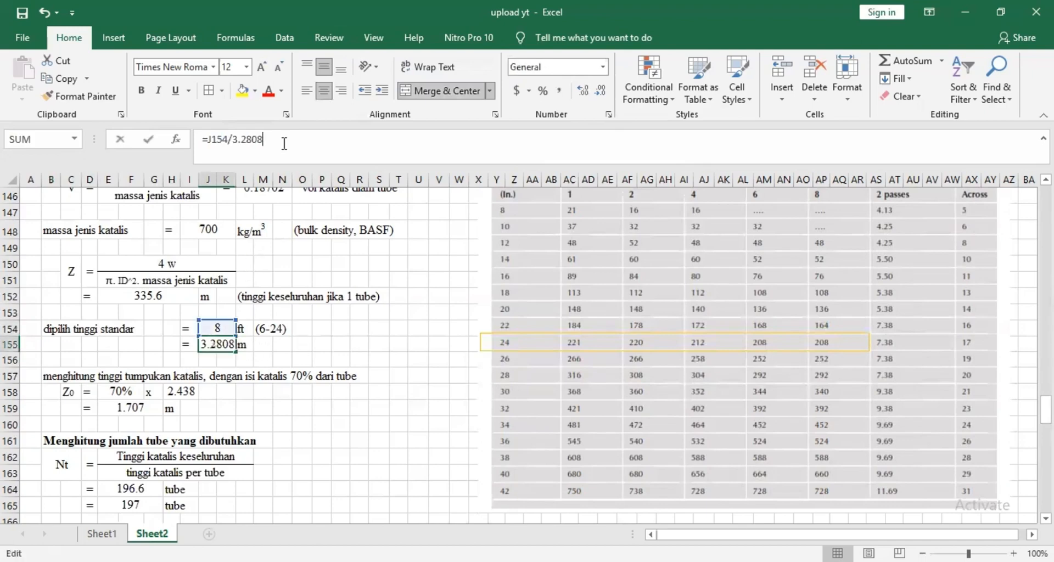
left_click(322, 345)
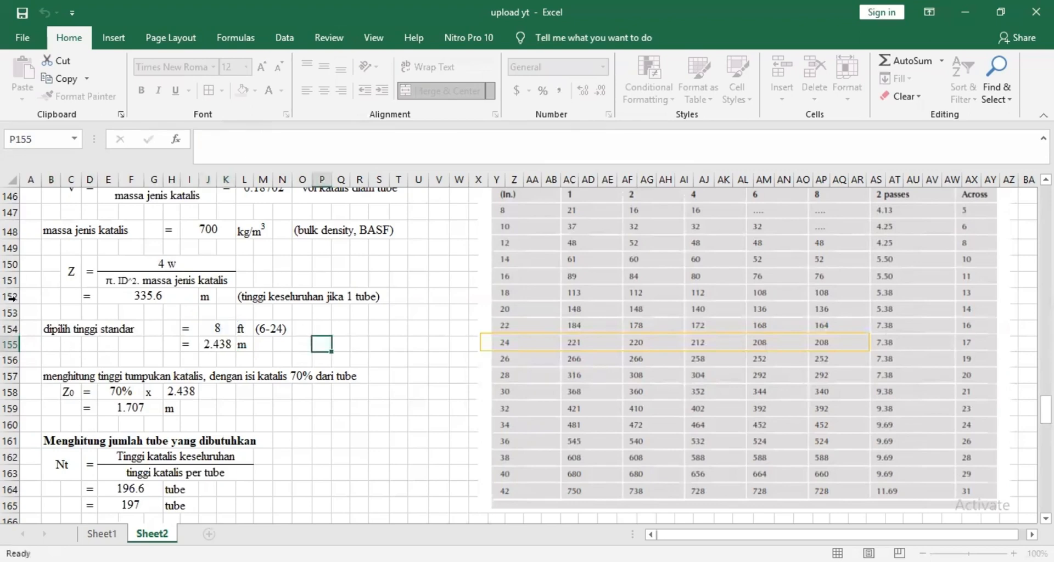
Step: Review the catalyst bed height calculation (Z0), comparing J155 and E152 with the formula in E159
scroll(67, 413, "down", 1)
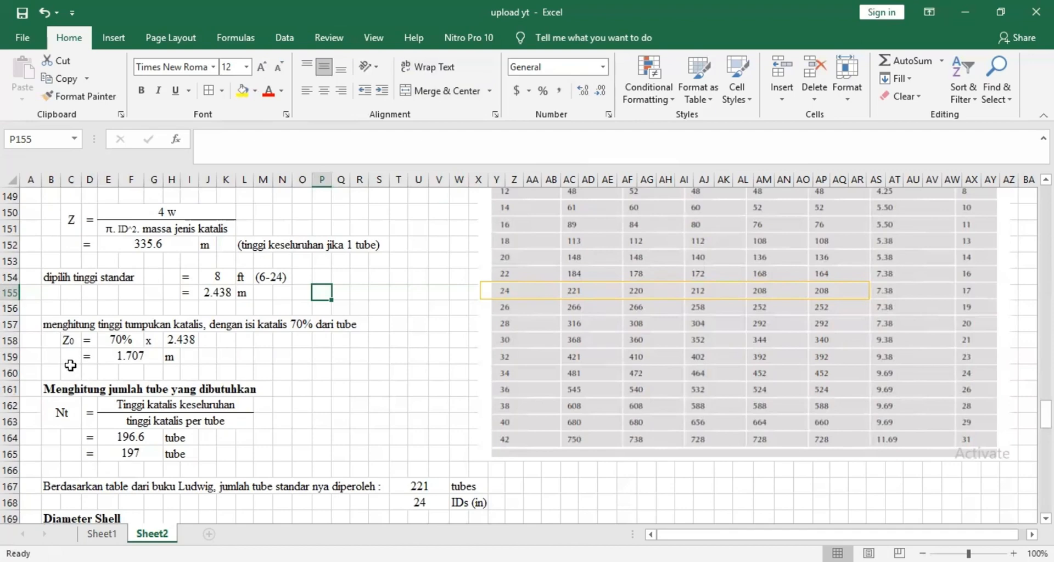
left_click(212, 359)
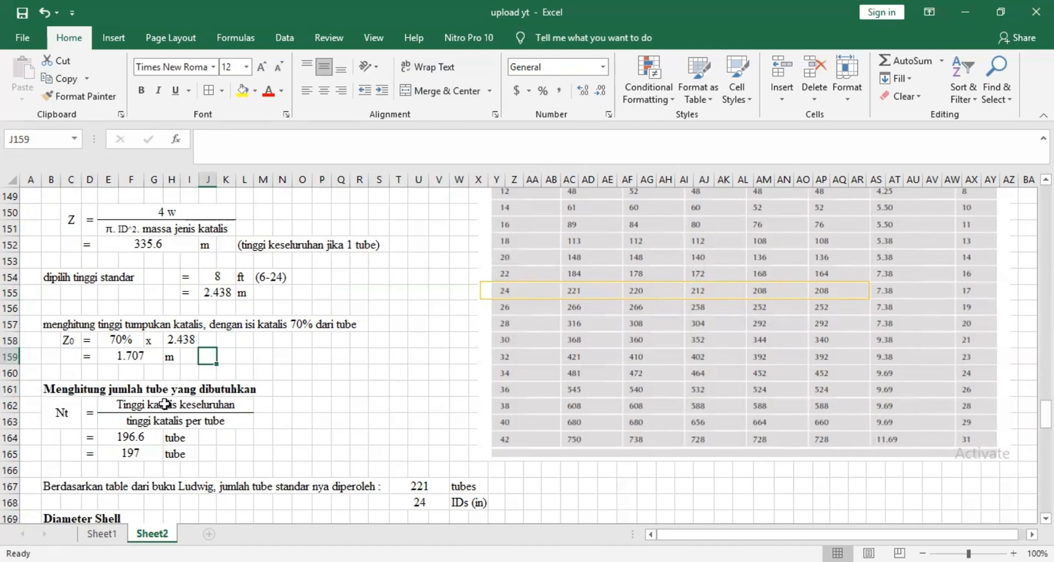
left_click(216, 297)
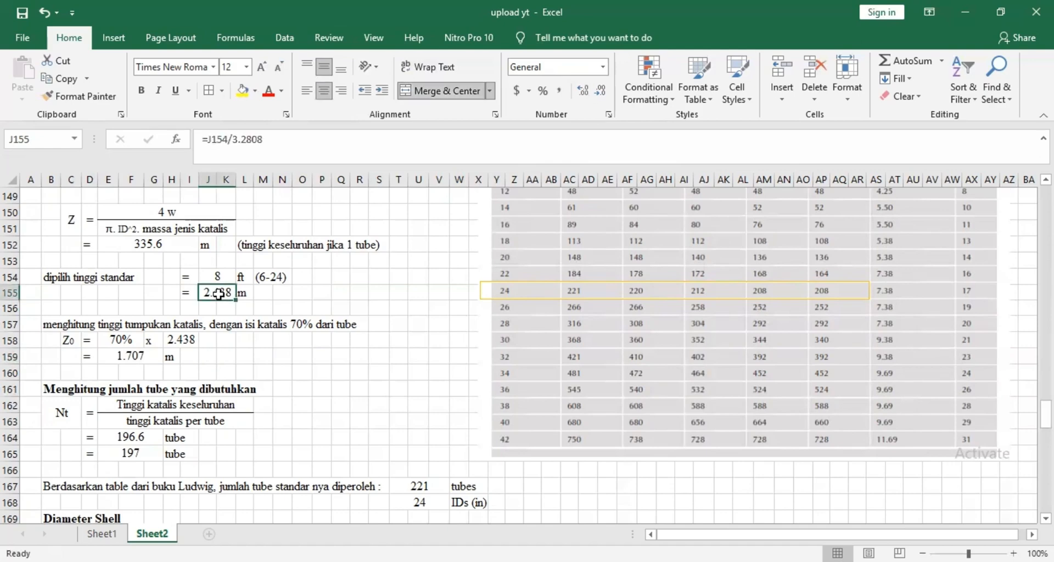
left_click(154, 247)
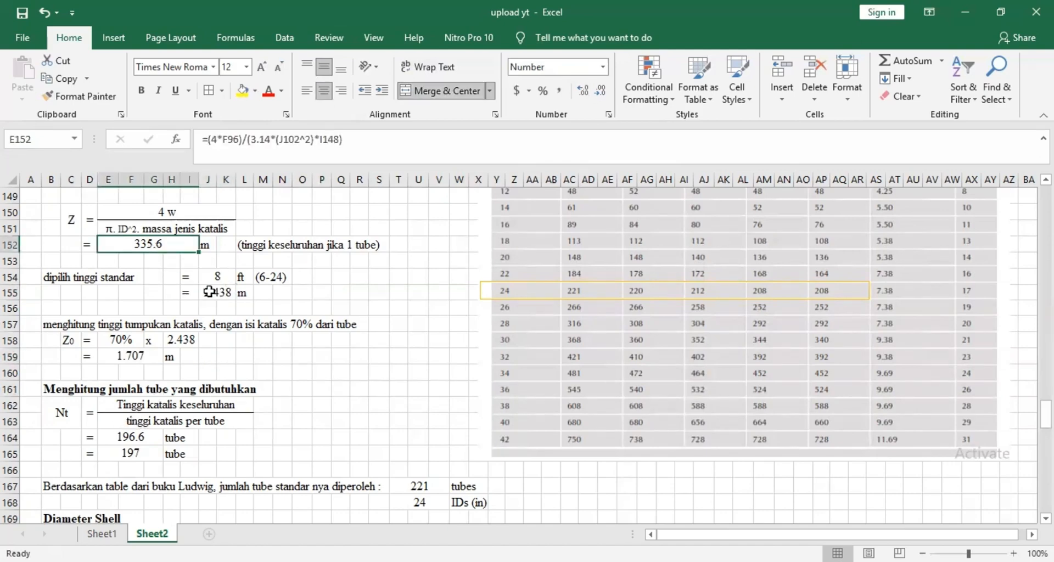
scroll(209, 291, "up", 2)
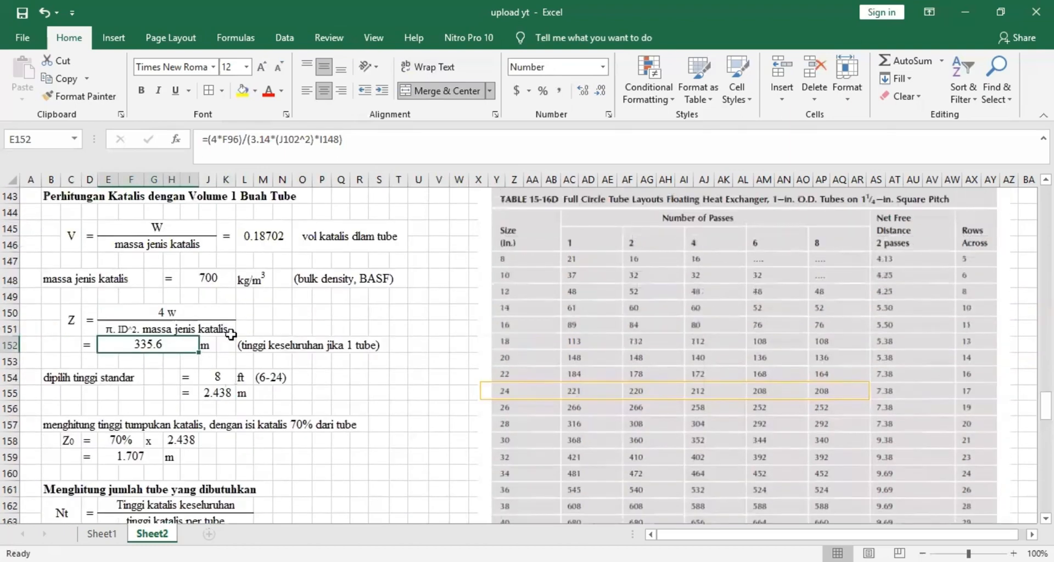
left_click(155, 455)
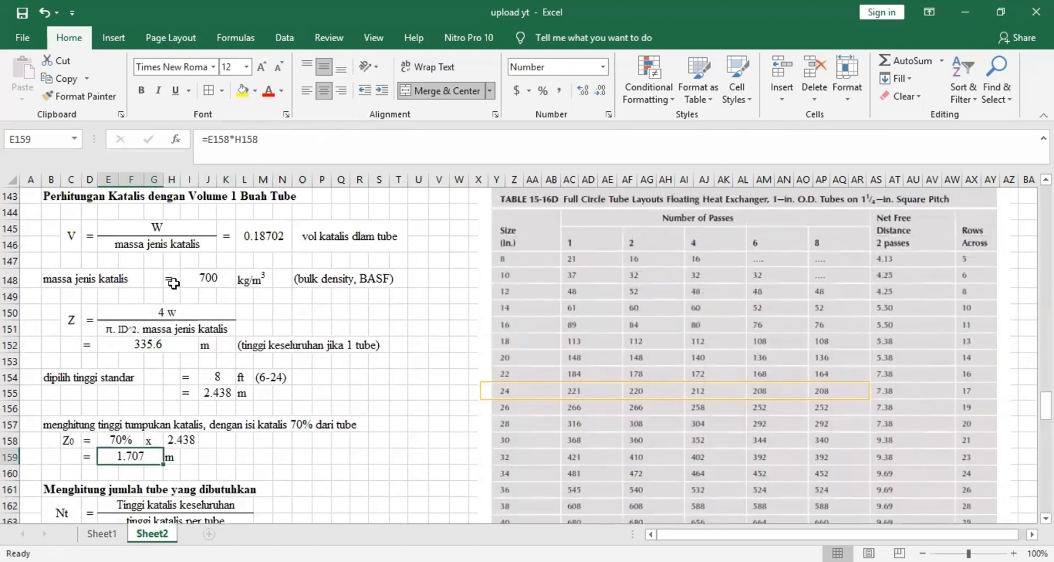
scroll(173, 283, "down", 3)
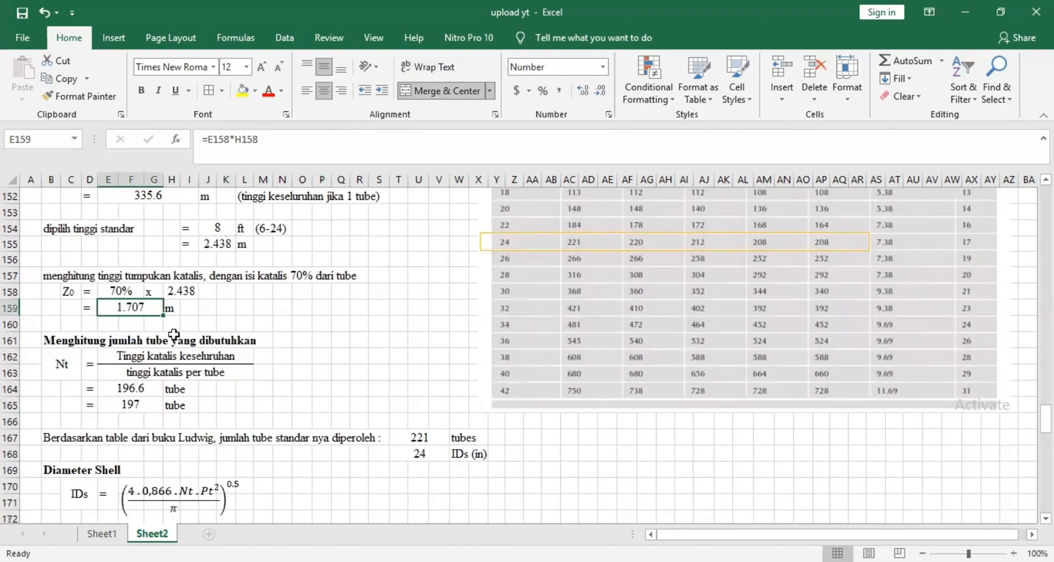
Step: Review the required tube count calculation (Nt) in rows 162 to 165
left_click(332, 393)
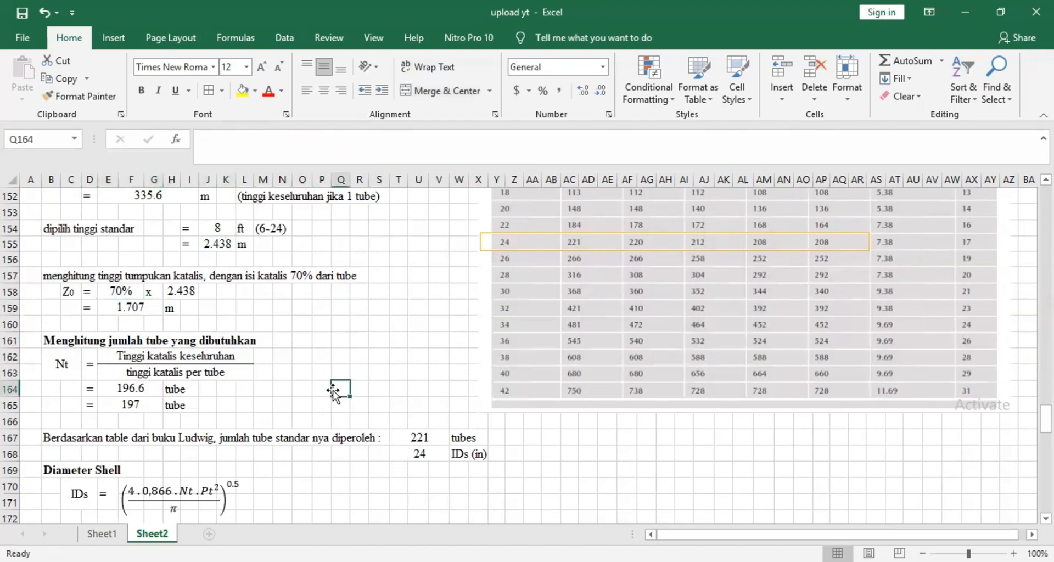
left_click(132, 405)
left_click(297, 344)
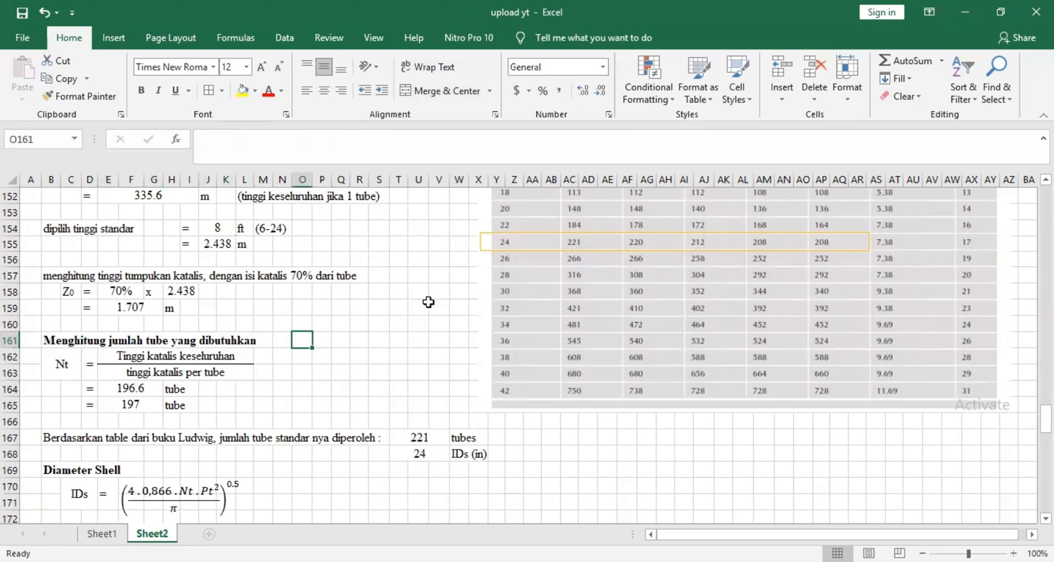
left_click(62, 370)
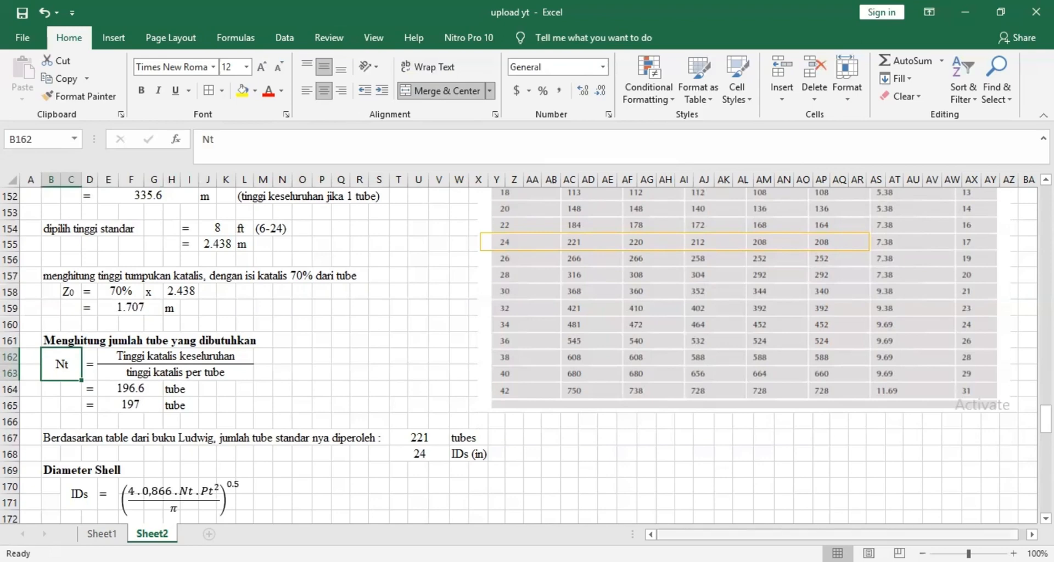
left_click_drag(716, 537, 715, 538)
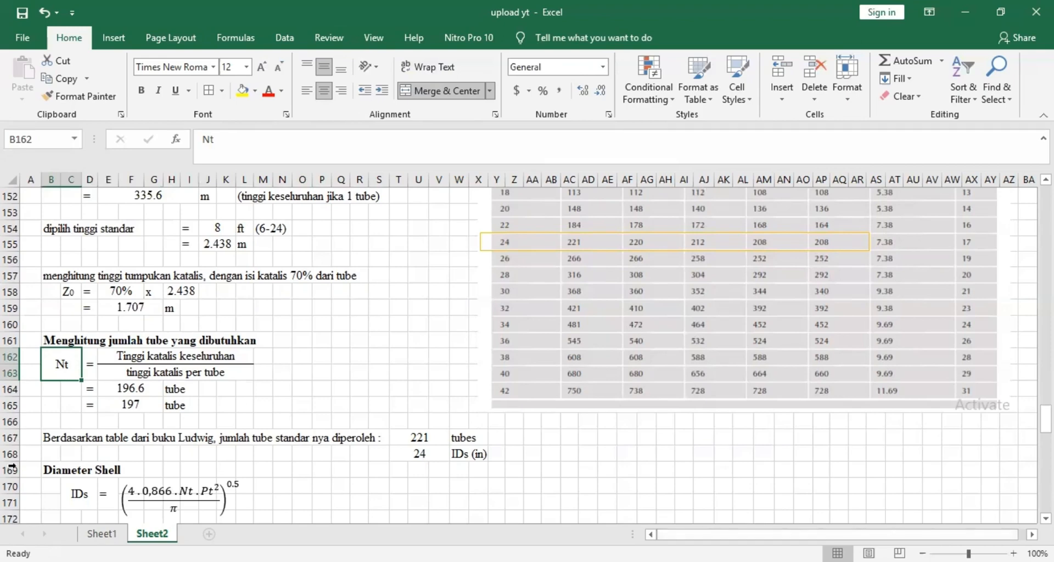
Step: Compare the required tube count with the standard tube counts and shell sizes in Ludwig's Table 15-16D
left_click(46, 439)
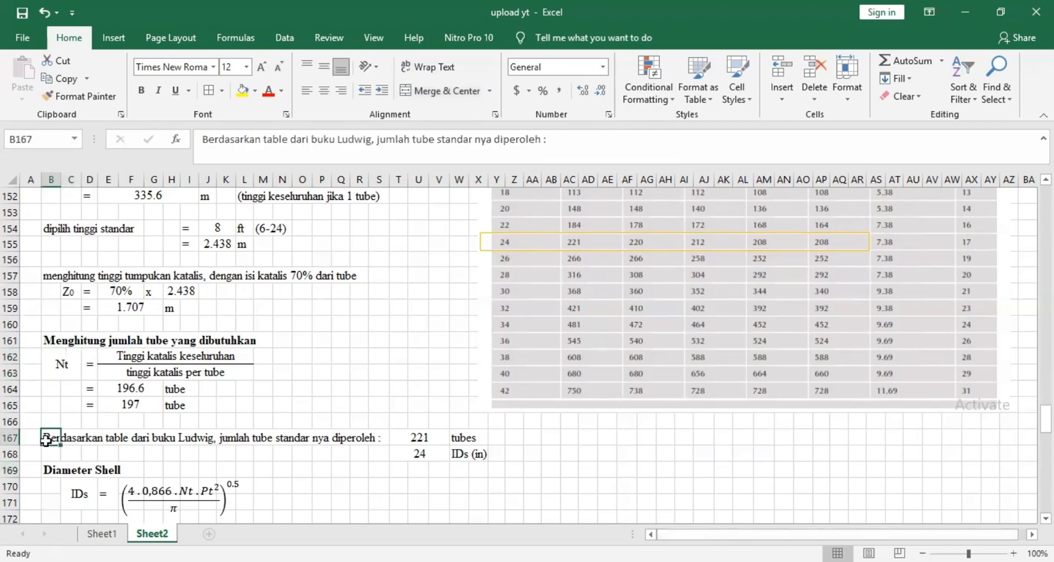
scroll(530, 322, "up", 1)
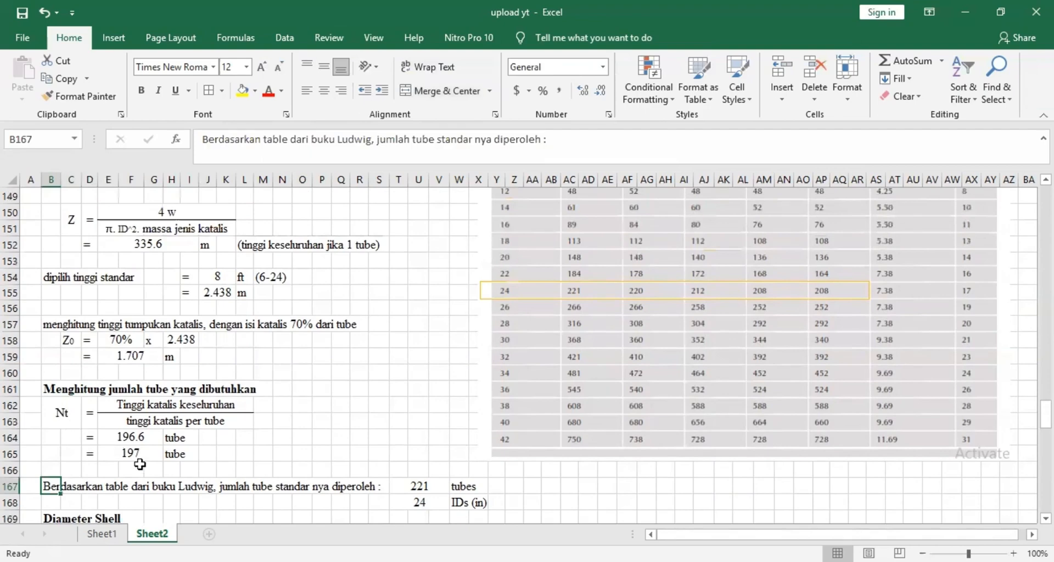
scroll(769, 341, "up", 3)
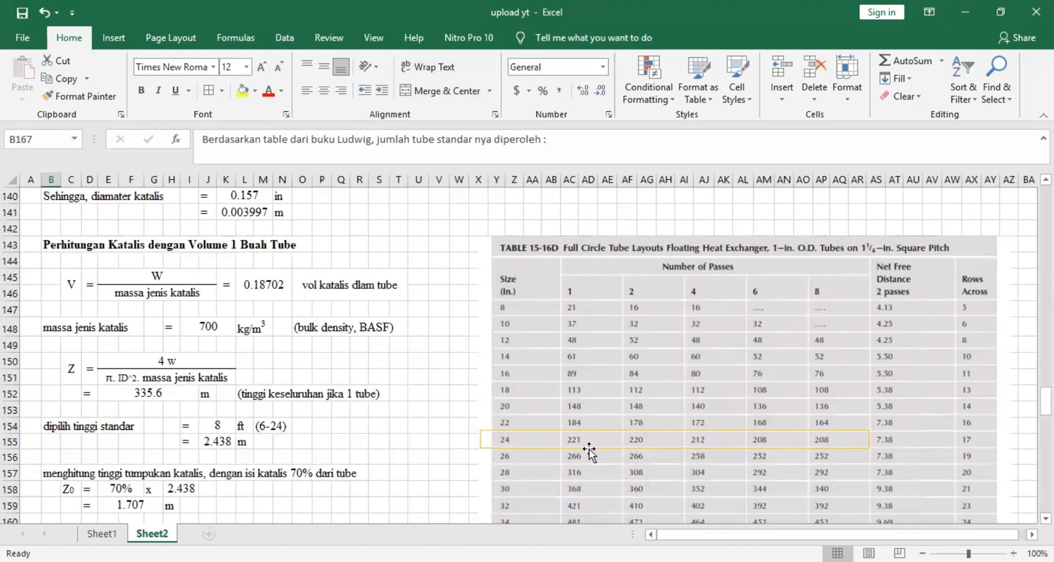
scroll(406, 497, "down", 2)
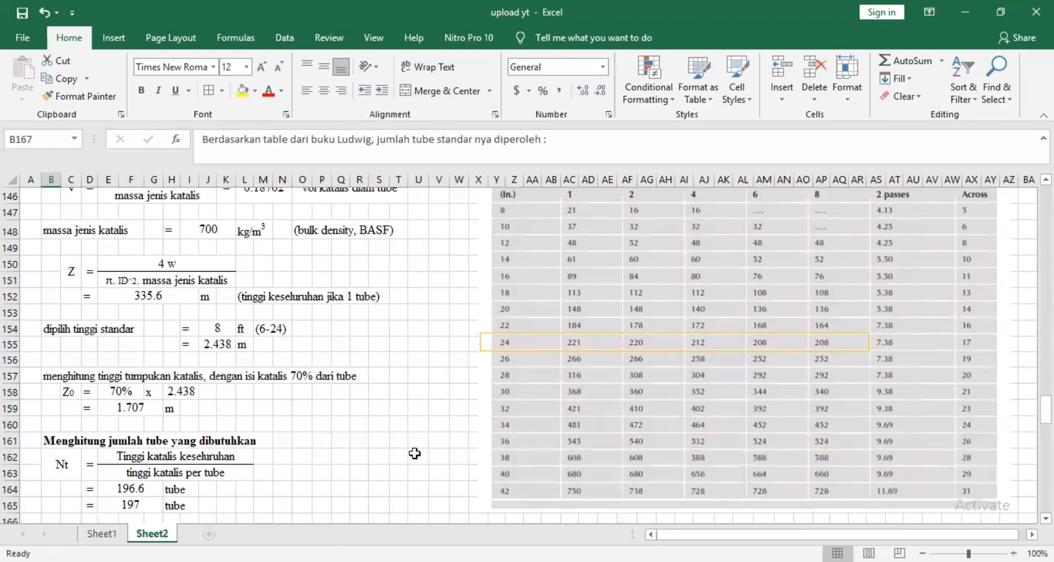
scroll(415, 454, "up", 2)
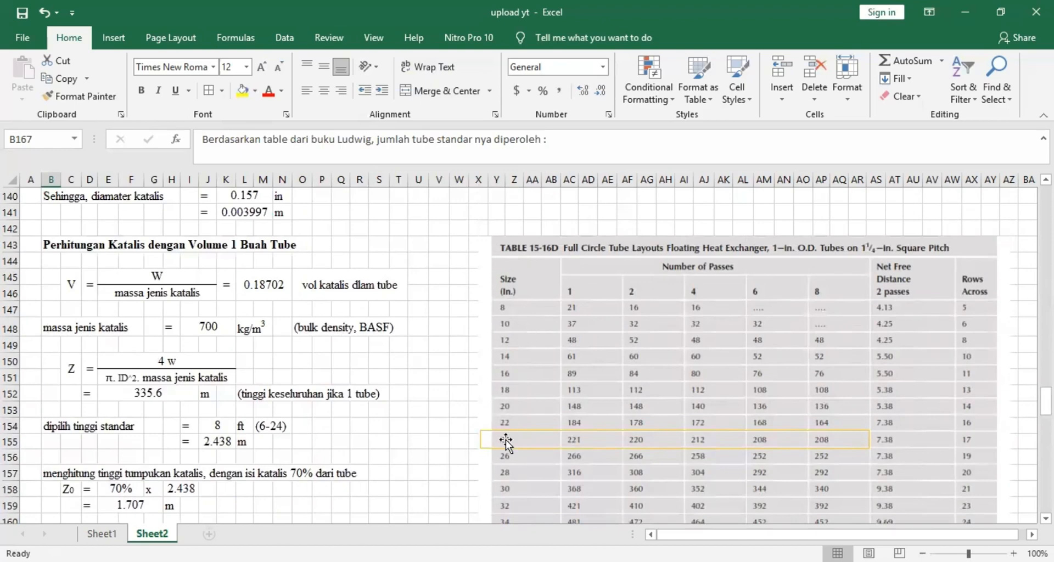
scroll(406, 475, "down", 5)
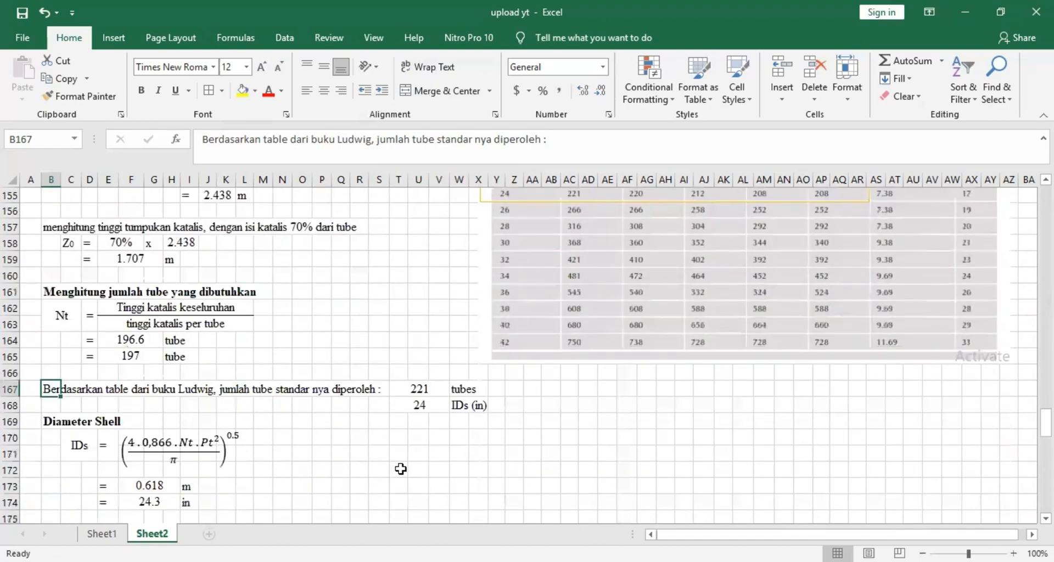
Step: Check the standard tube count entered in T167 and the shell inside diameter in T168
scroll(401, 469, "down", 3)
left_click(426, 357)
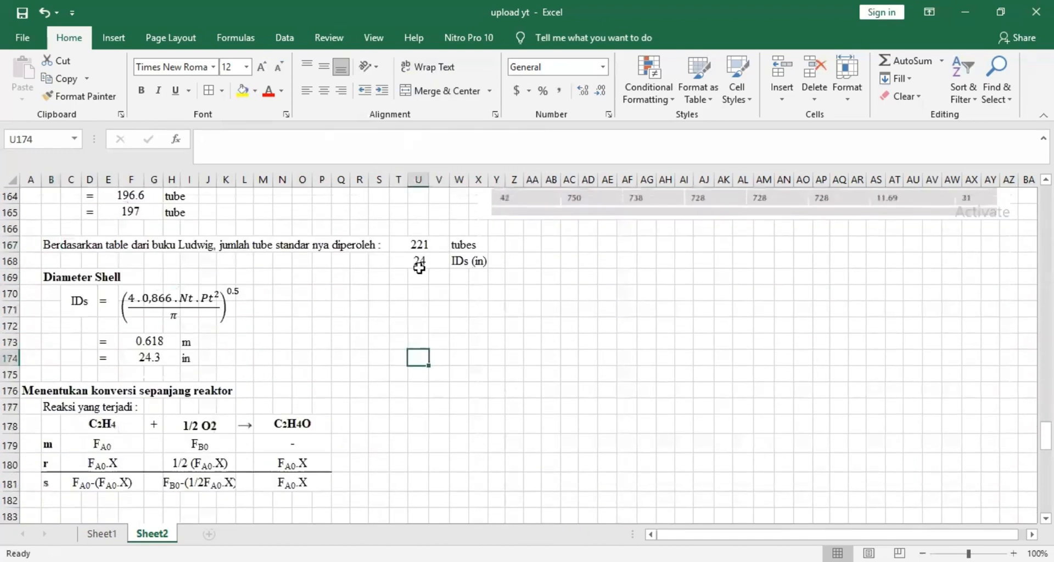
left_click(58, 245)
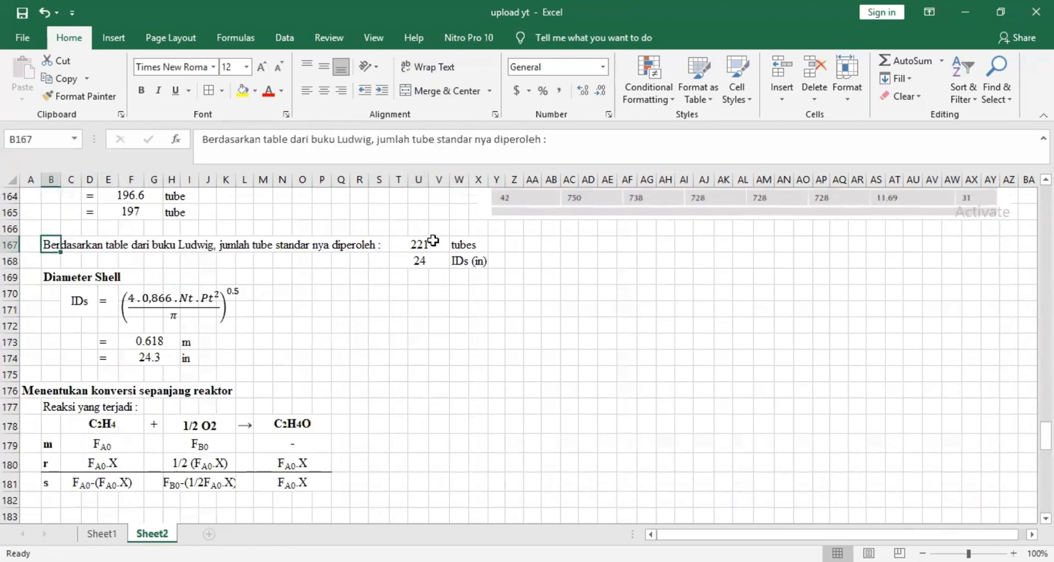
left_click(434, 241)
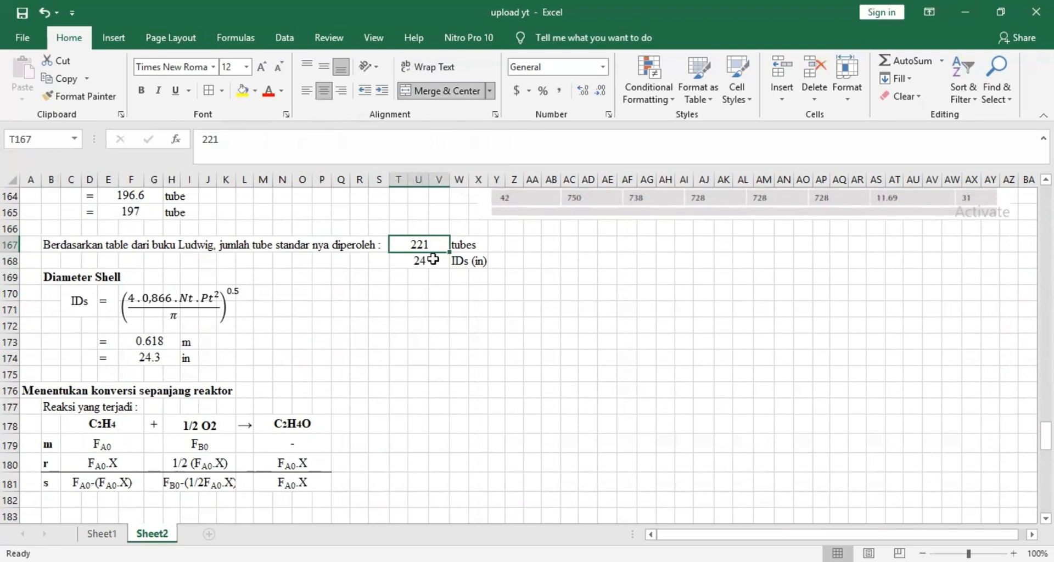
left_click(427, 262)
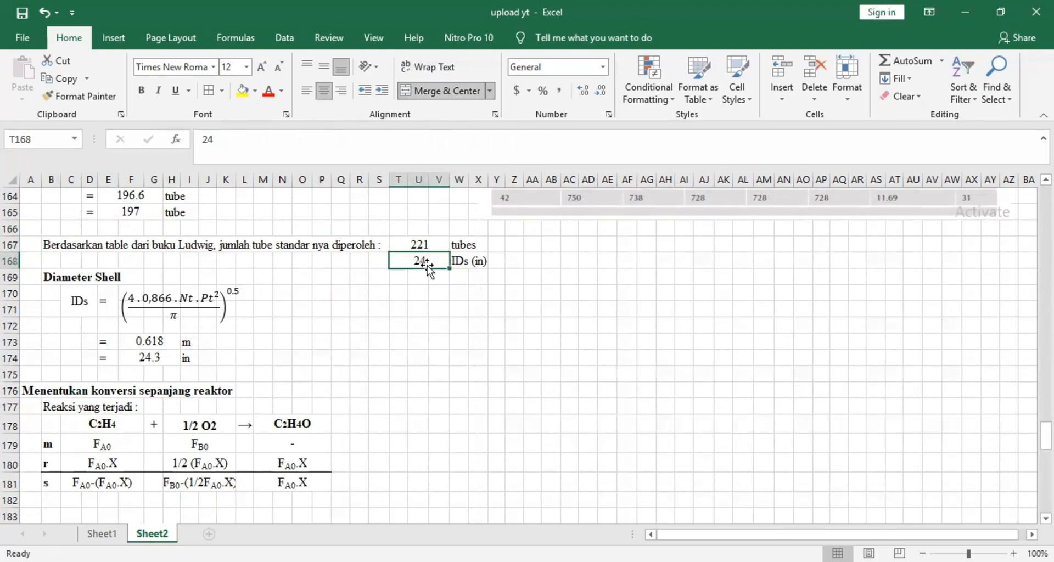
left_click(431, 296)
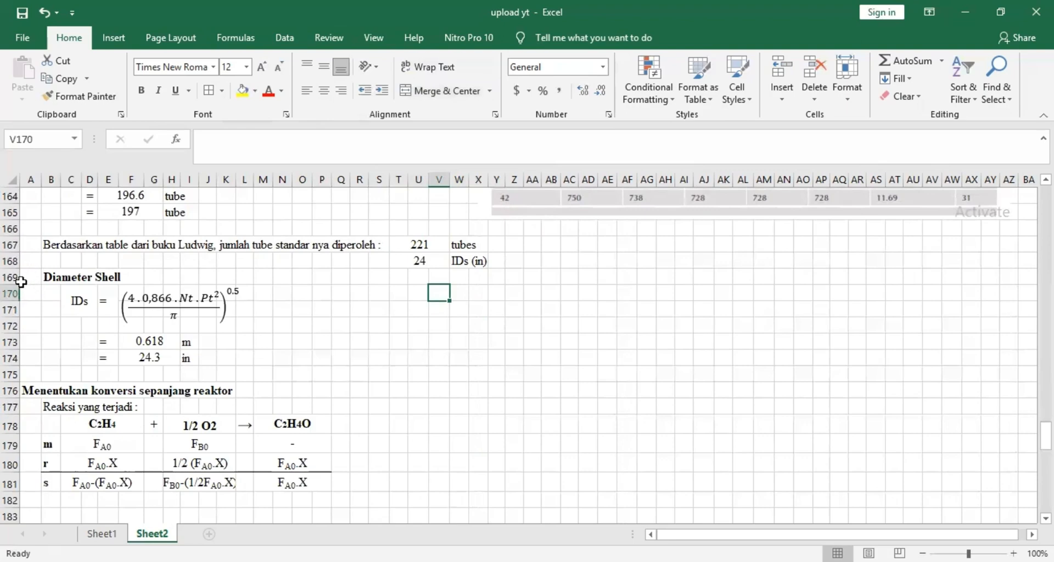
Step: Review the shell diameter calculation (IDs), checking the formulas for metres in F173 and inches in F174
left_click(82, 293)
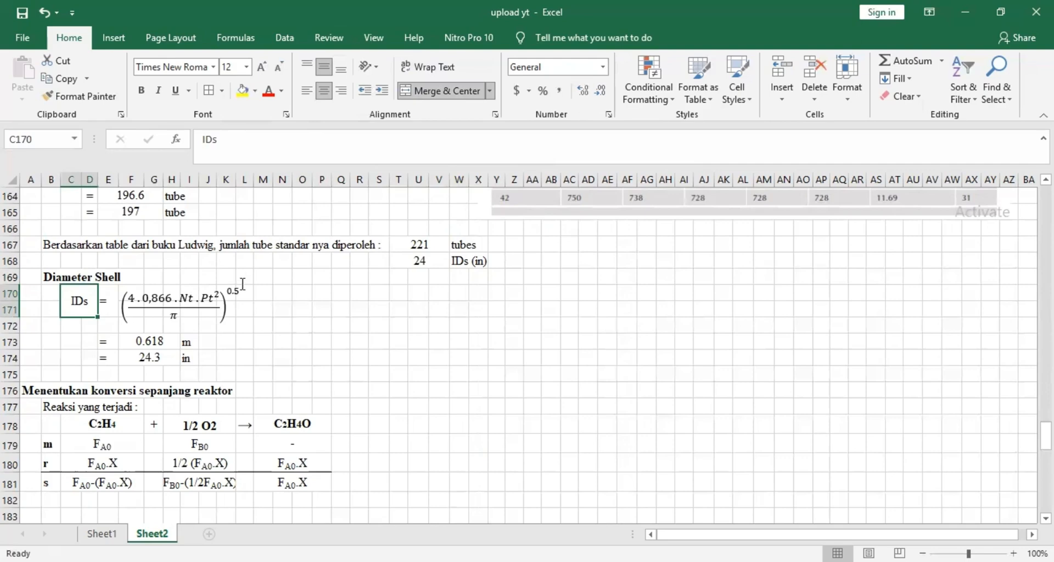
left_click(162, 347)
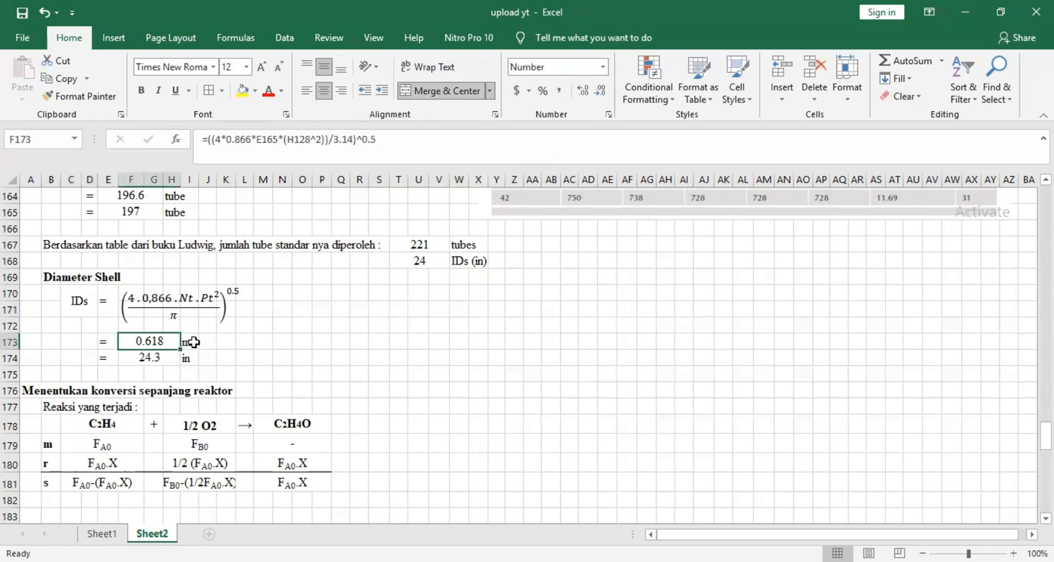
left_click(153, 356)
left_click(281, 356)
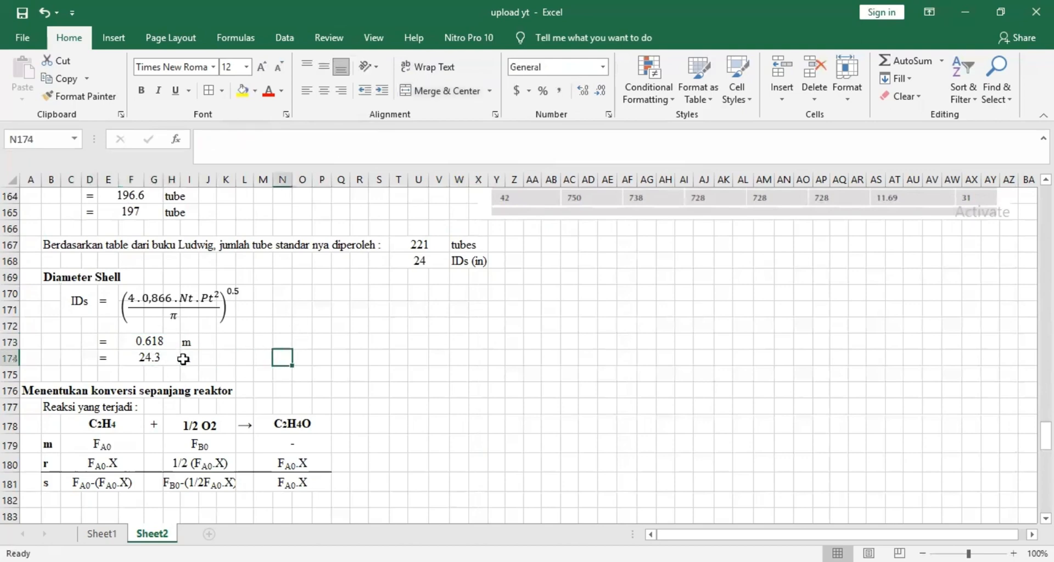
left_click(151, 359)
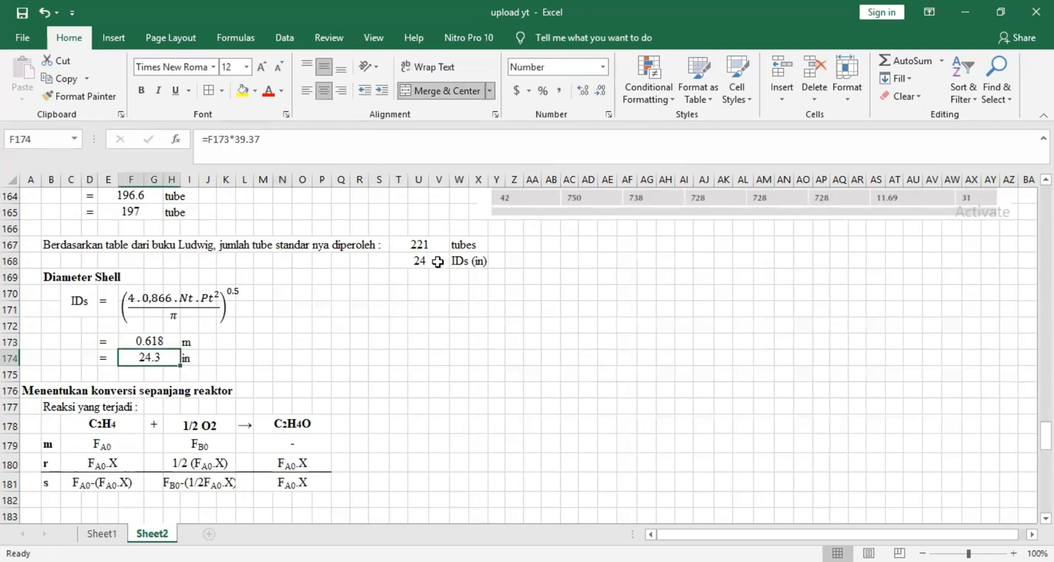
Step: Compare the calculated shell diameter in F174 with the standard shell diameter in T168 and its tube count in T167
left_click(420, 261)
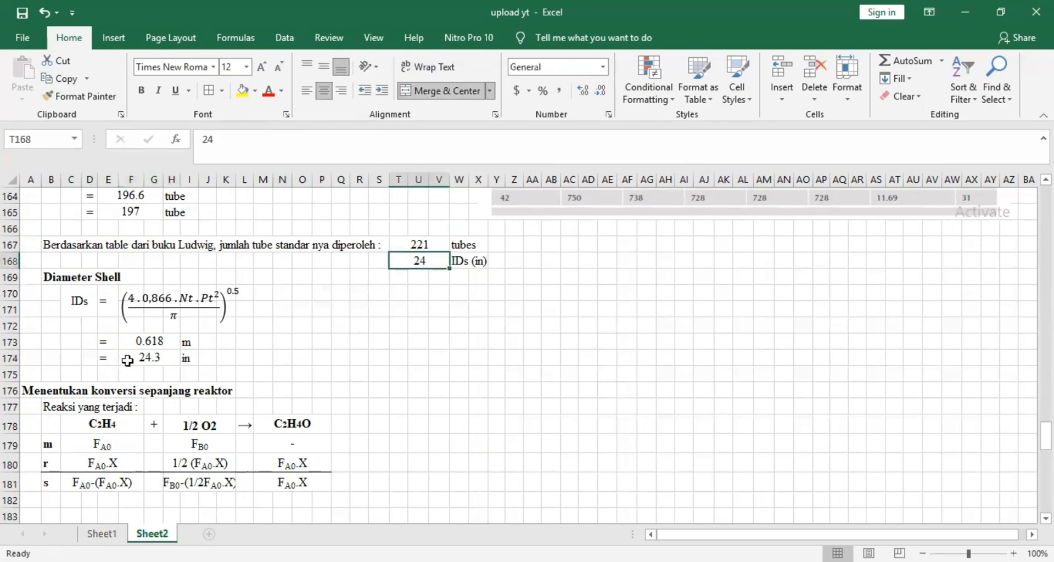
left_click(149, 358)
left_click(420, 261)
left_click(149, 358)
left_click(421, 261)
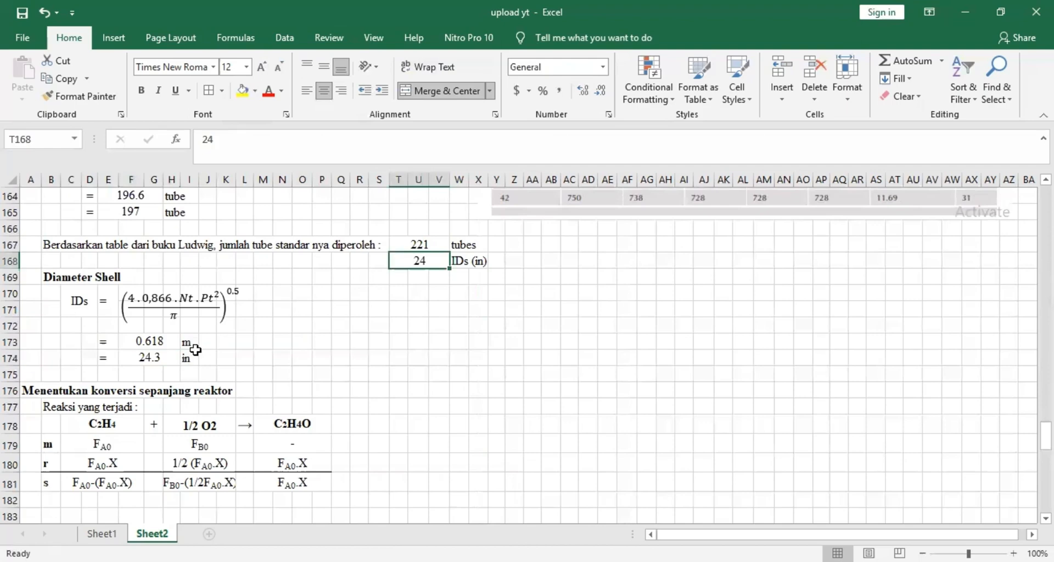
left_click(165, 359)
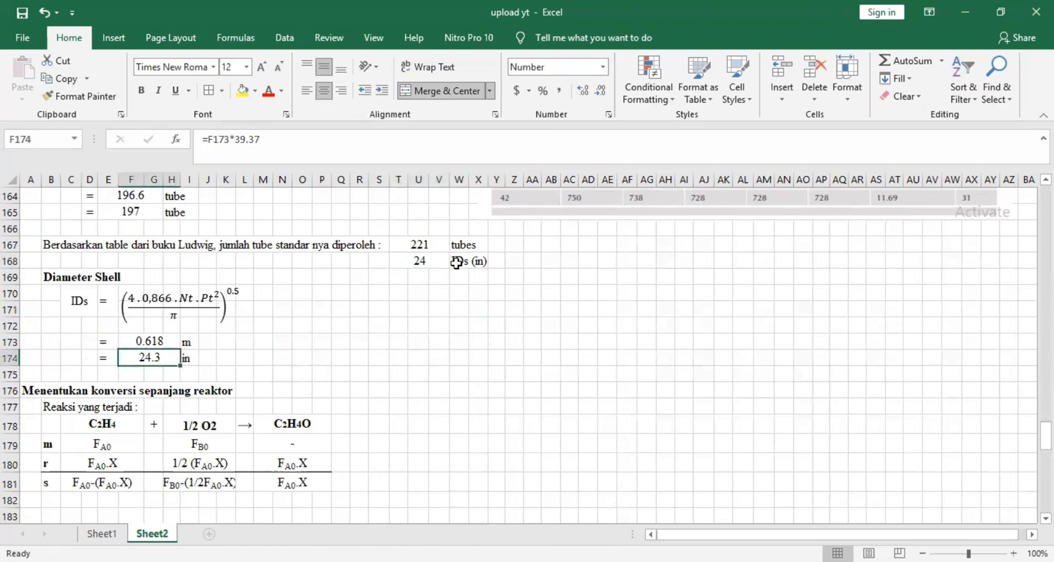
left_click_drag(426, 250, 421, 262)
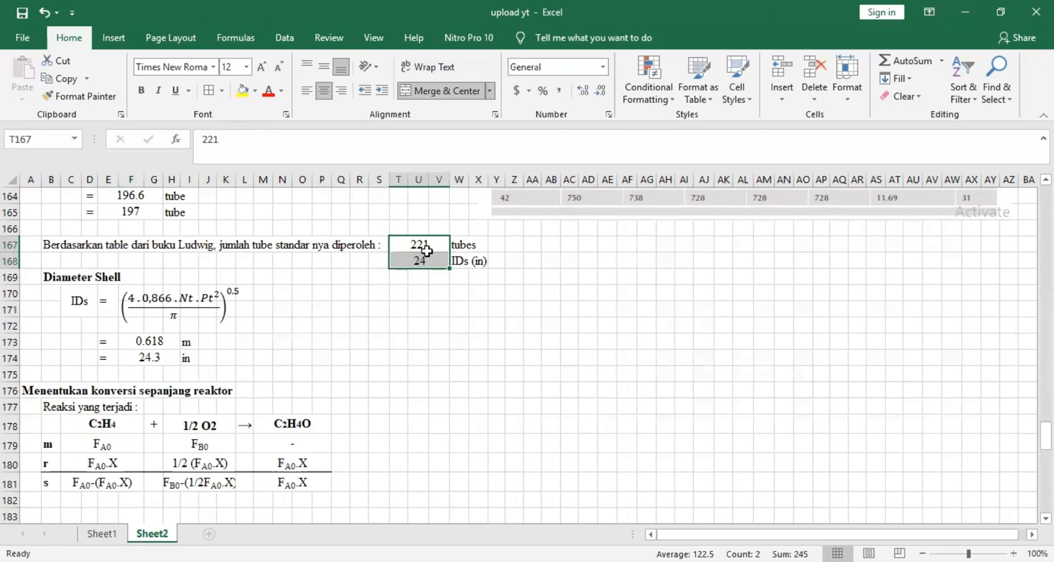
left_click(434, 247)
left_click(427, 264)
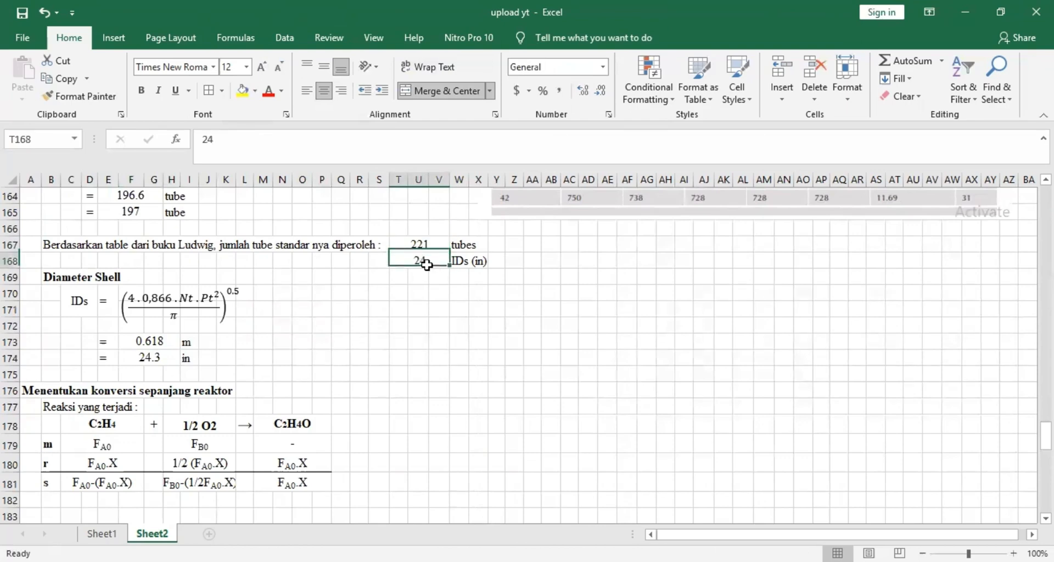
left_click(416, 322)
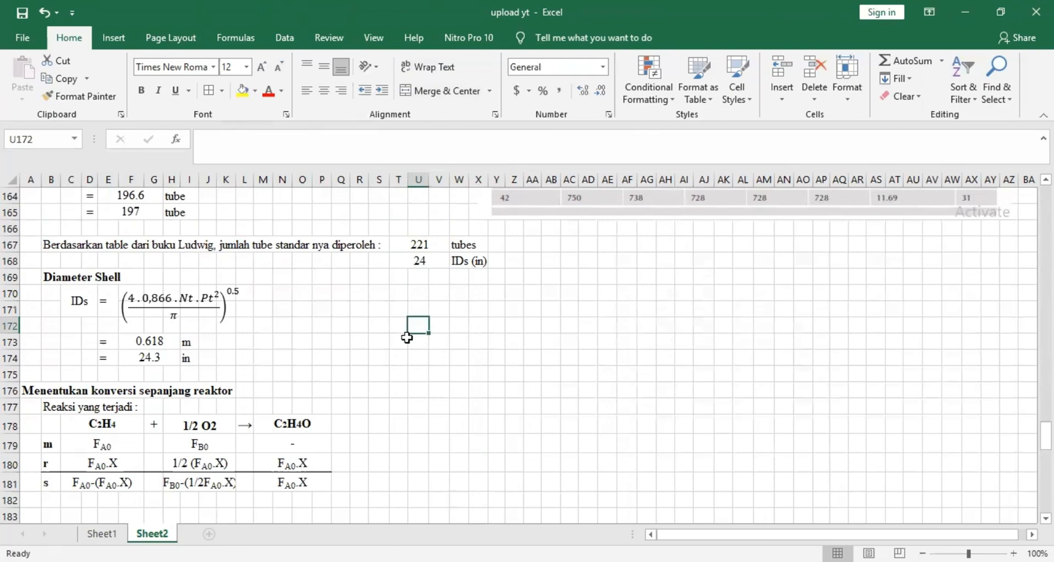
Step: Examine the reaction equation in row 178, covering C2H4, 1/2 O2 and C2H4O, in the section on conversion along the reactor
scroll(417, 339, "down", 2)
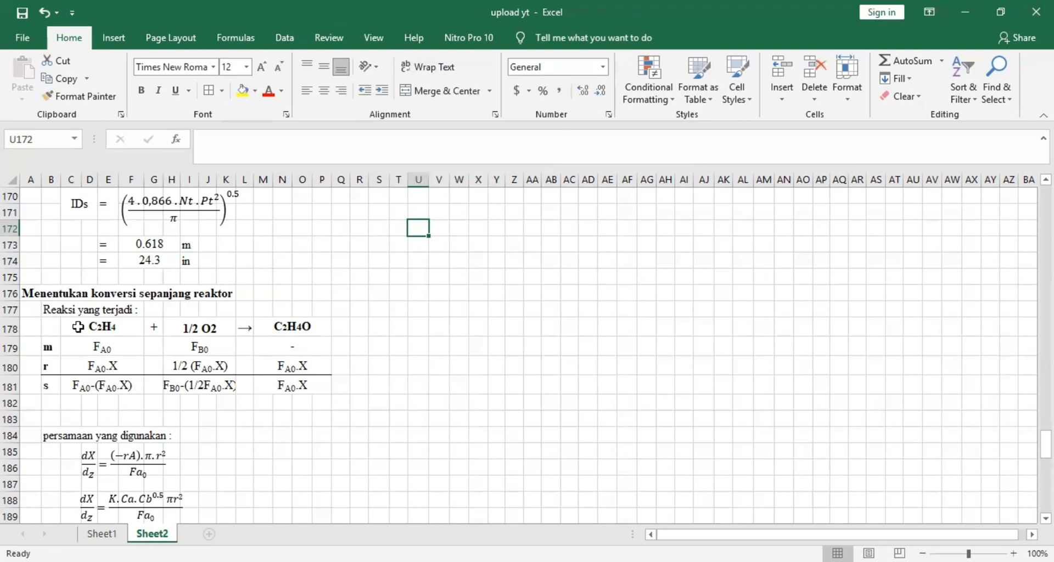
left_click(103, 324)
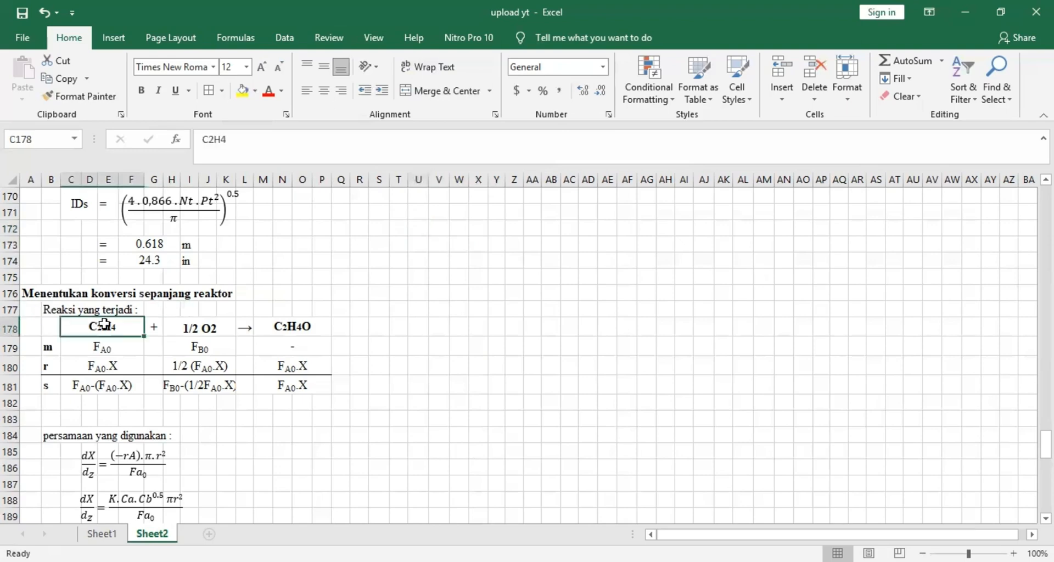
left_click(205, 328)
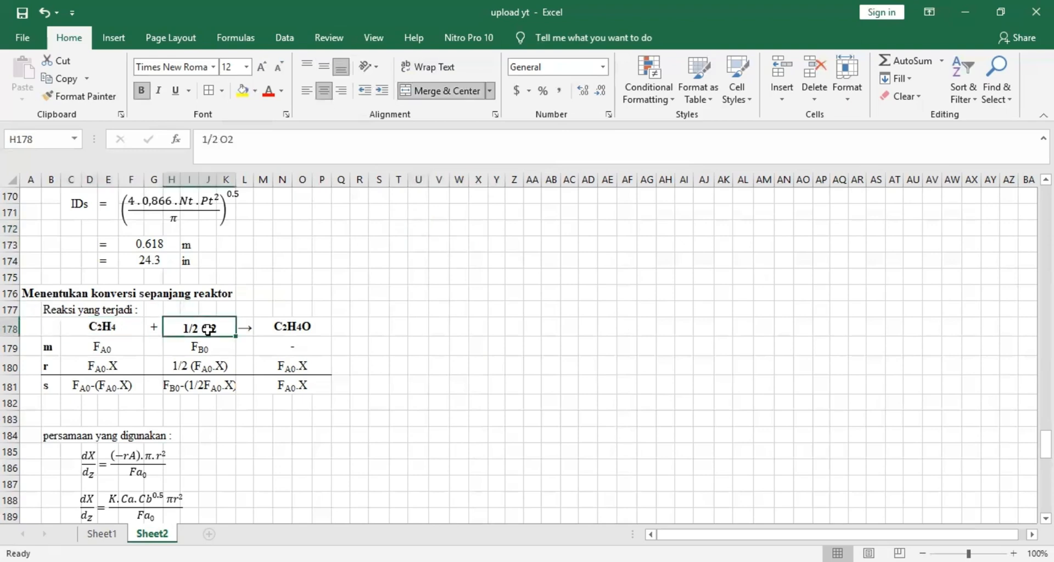
left_click(306, 330)
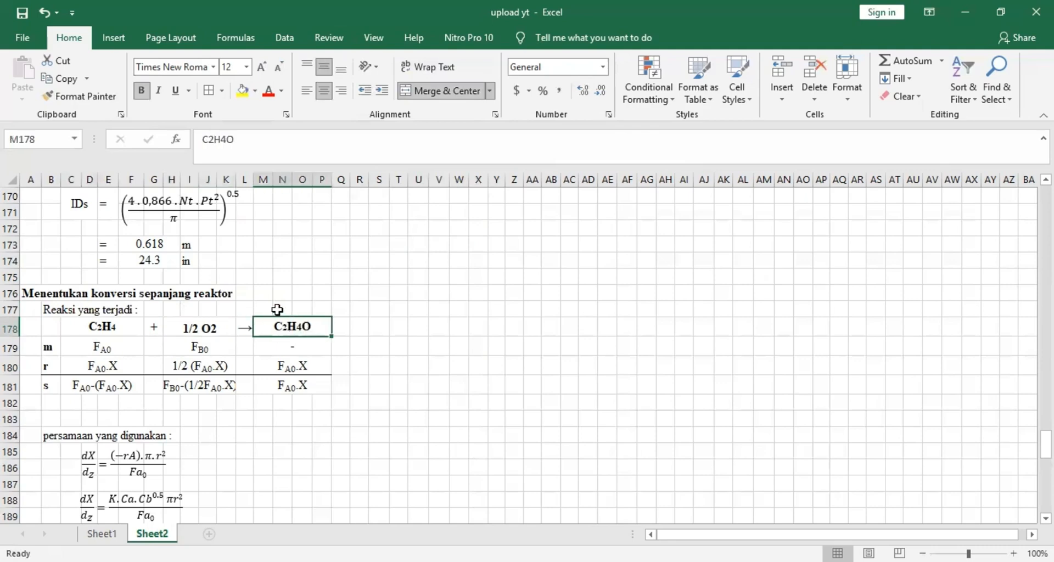
left_click(204, 331)
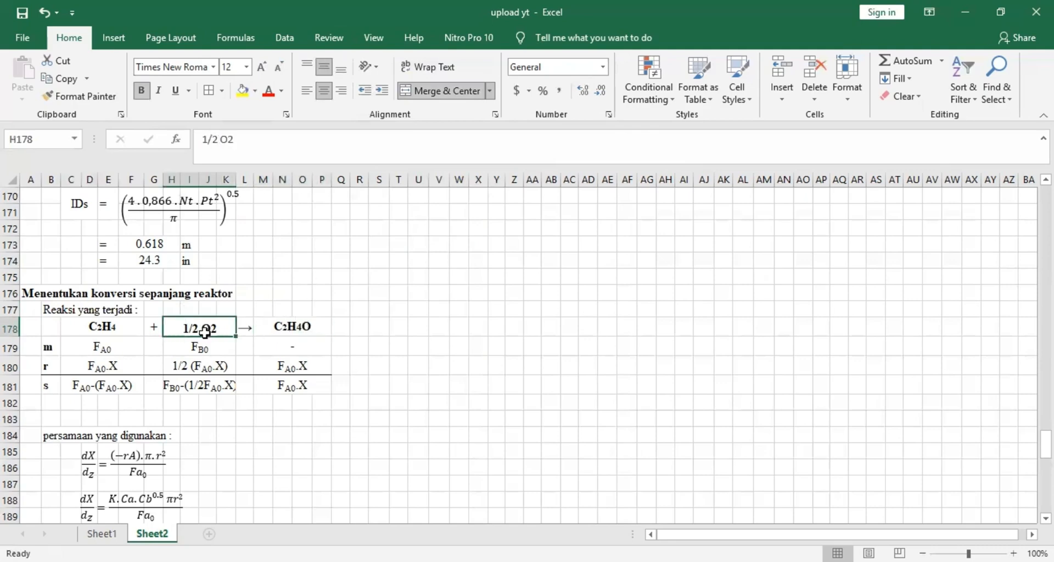
mouse_move(205, 331)
left_mouse_down()
mouse_move(210, 365)
mouse_move(209, 330)
left_mouse_up()
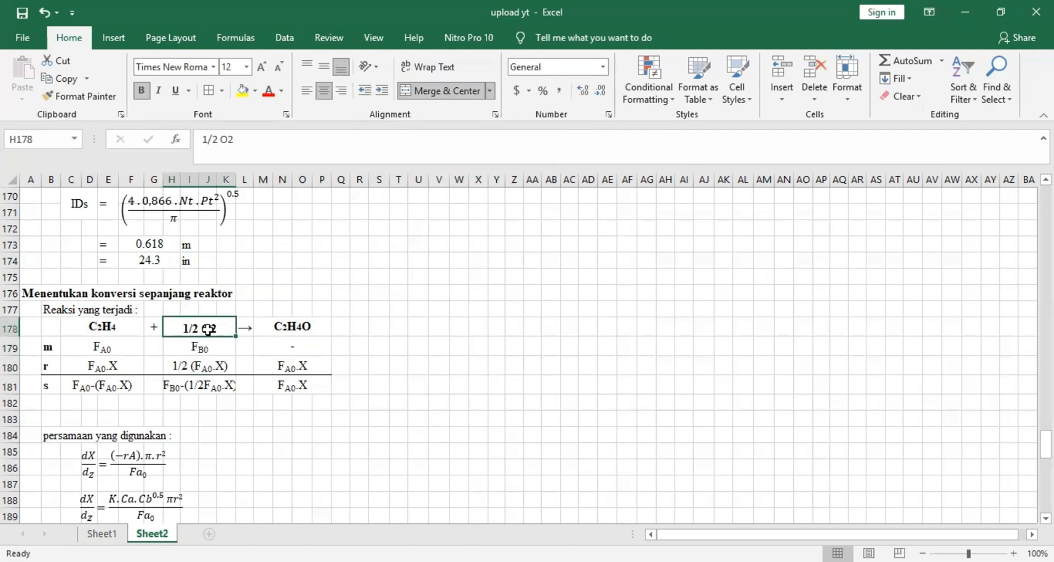
Step: Review the m, r and s rows of the reaction's mole balance in rows 179 to 181
left_click(50, 350)
left_click(50, 367)
left_click(54, 386)
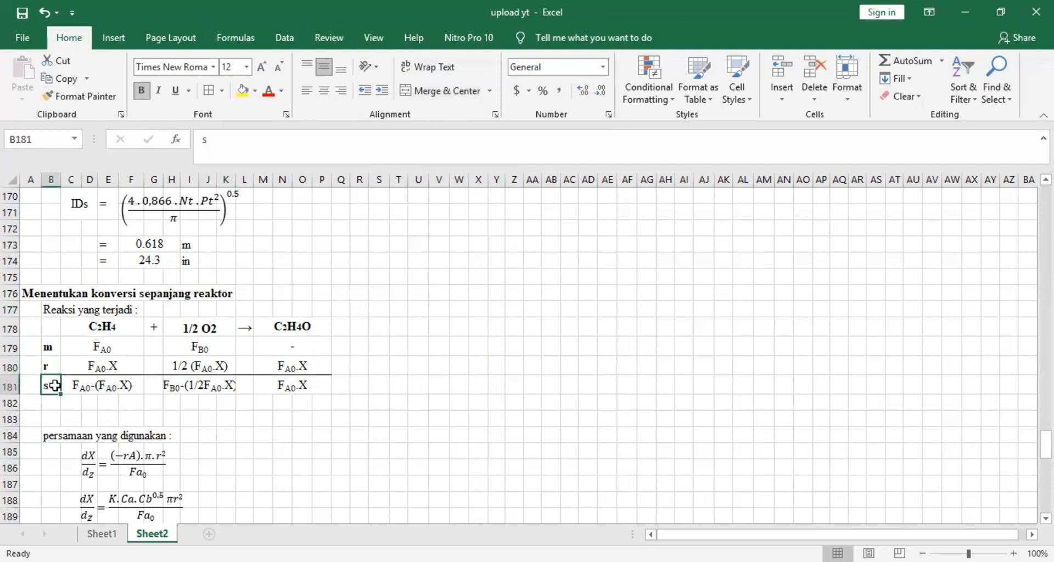
left_click(51, 348)
left_click(51, 367)
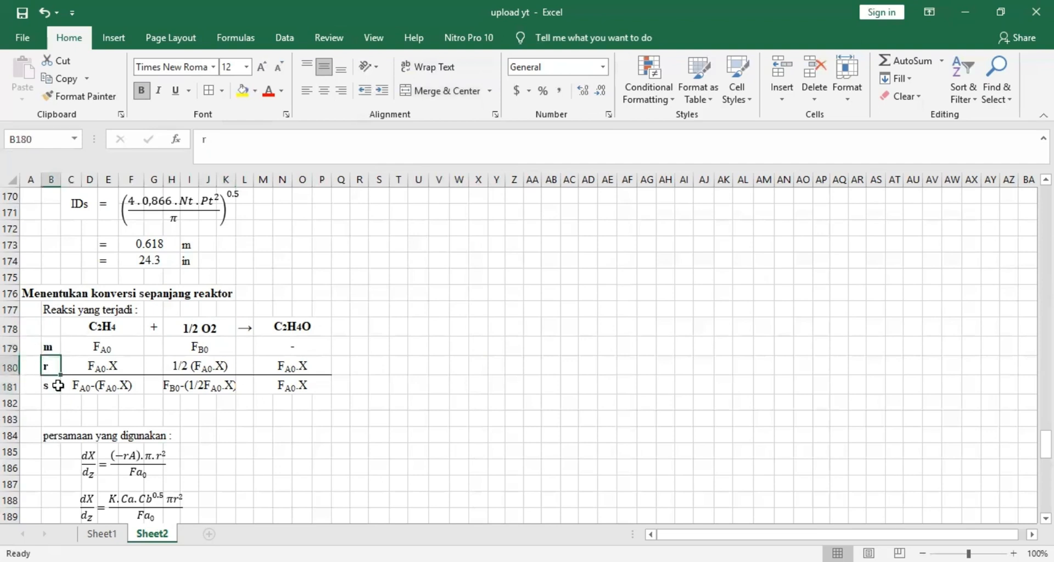
left_click(58, 386)
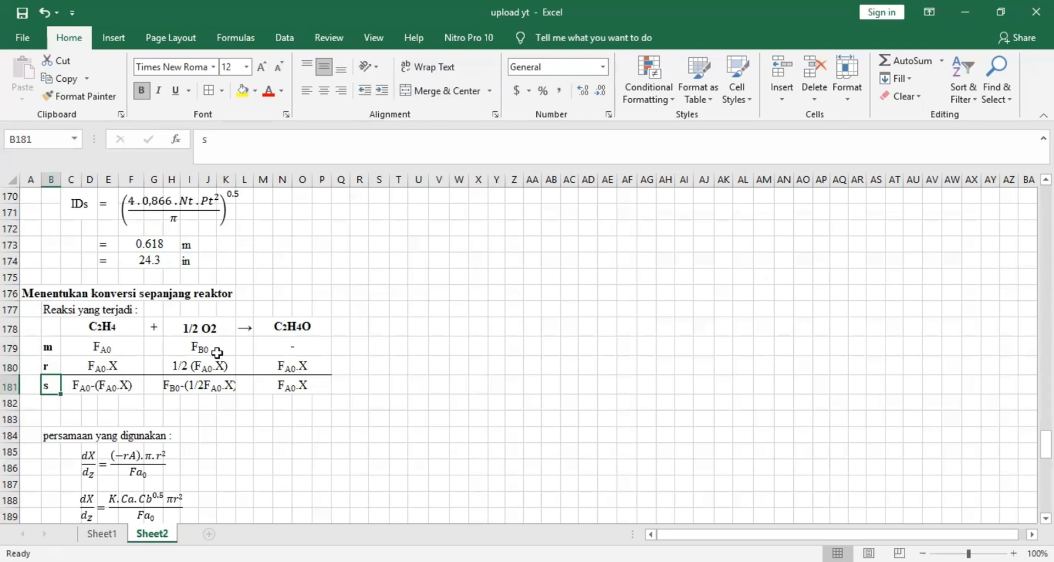
left_click(53, 367)
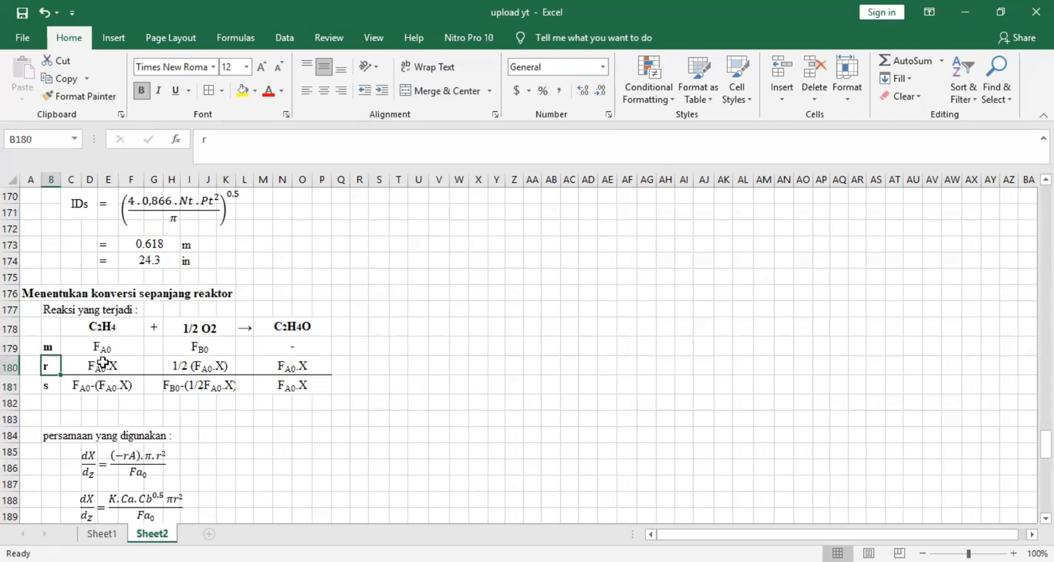
left_click(196, 366)
left_click(289, 368)
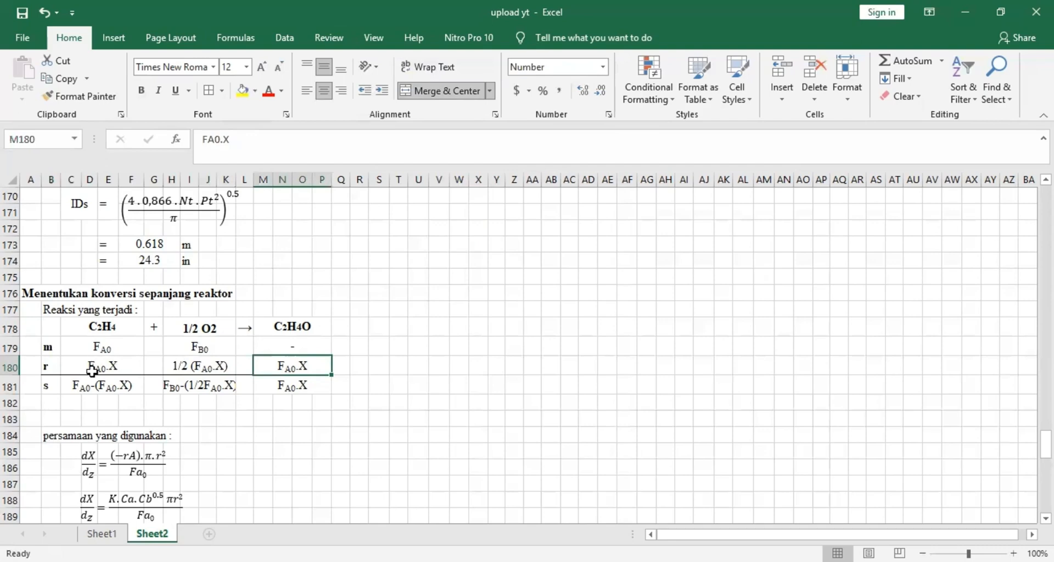
left_click(123, 389)
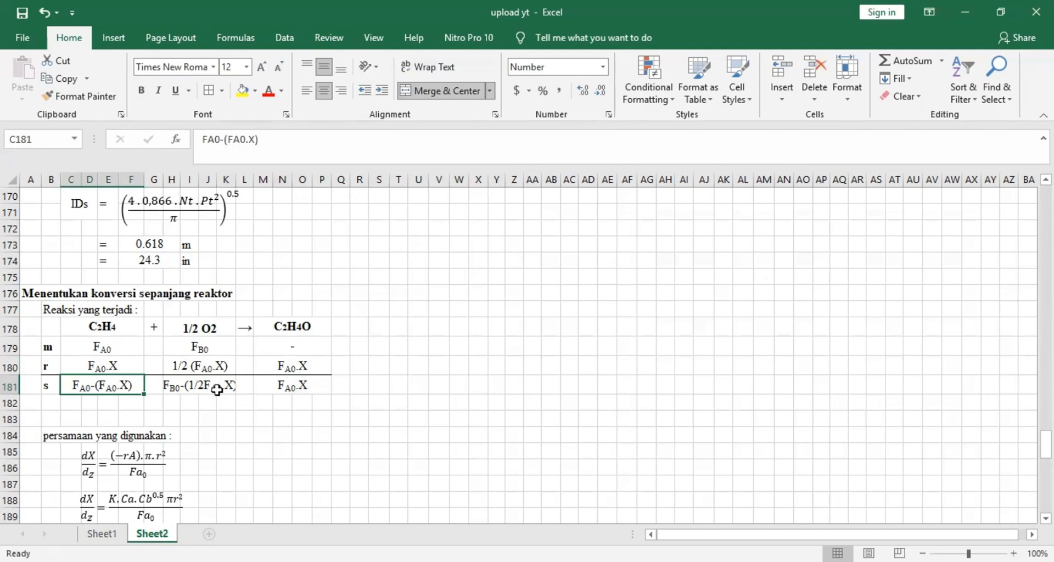
Step: Examine the dX/dz equations in rows 185 to 189 against the reactants in row 178, highlighting the K.Ca.Cb^0.5 term
scroll(217, 390, "down", 3)
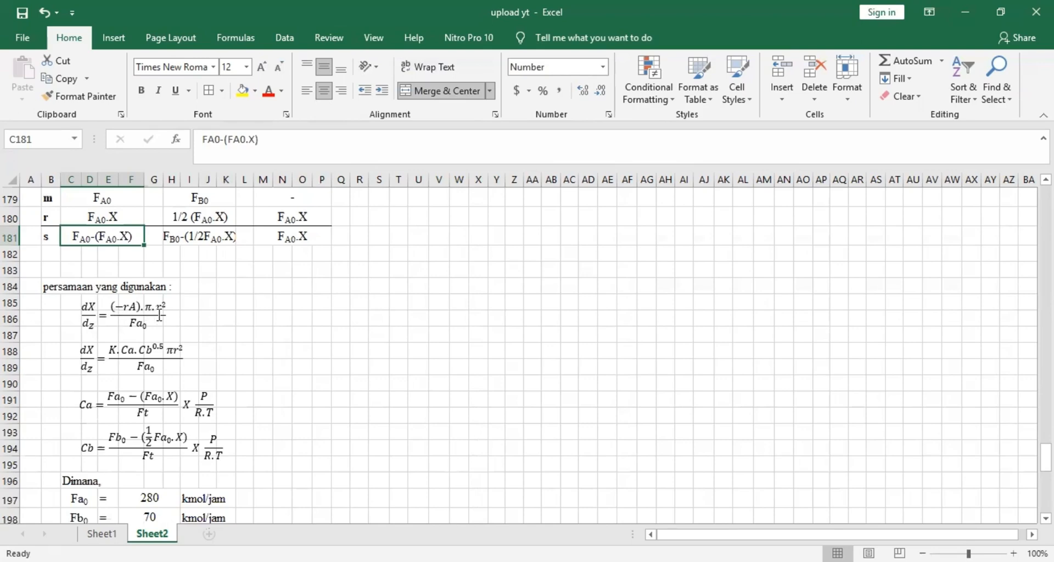
left_click(217, 310)
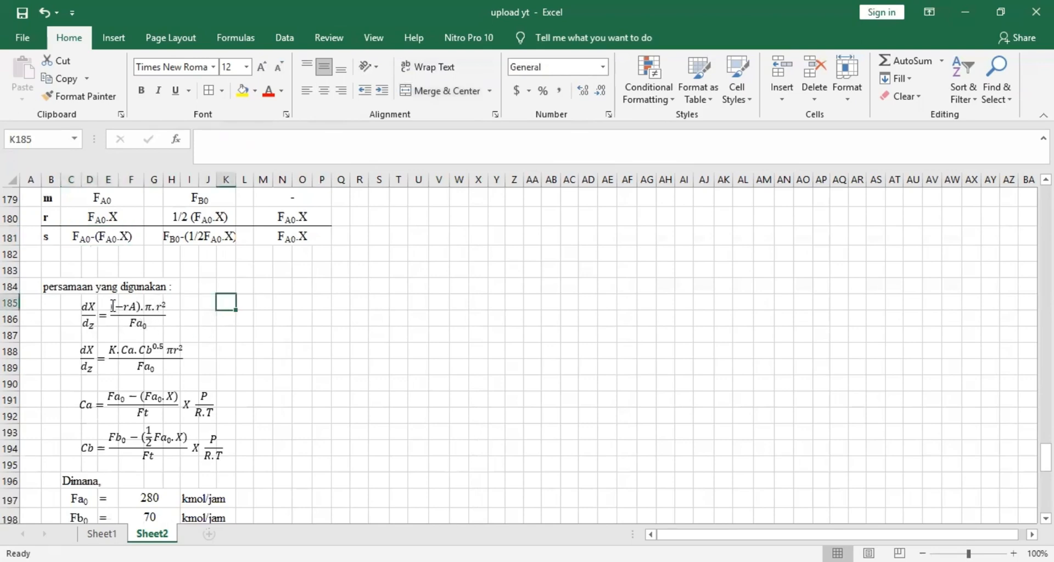
scroll(201, 322, "up", 2)
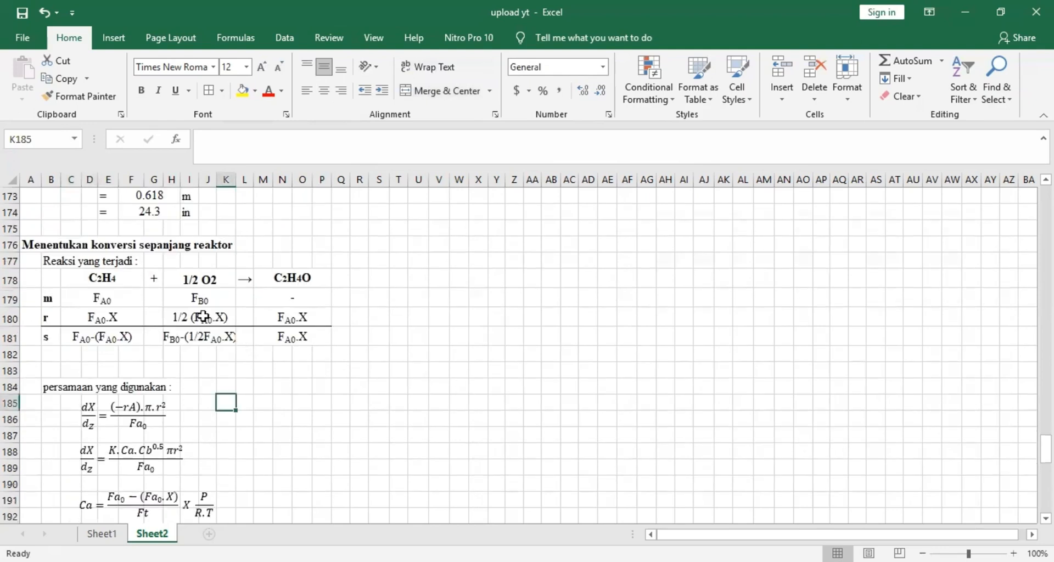
left_click(88, 276)
left_click(206, 281)
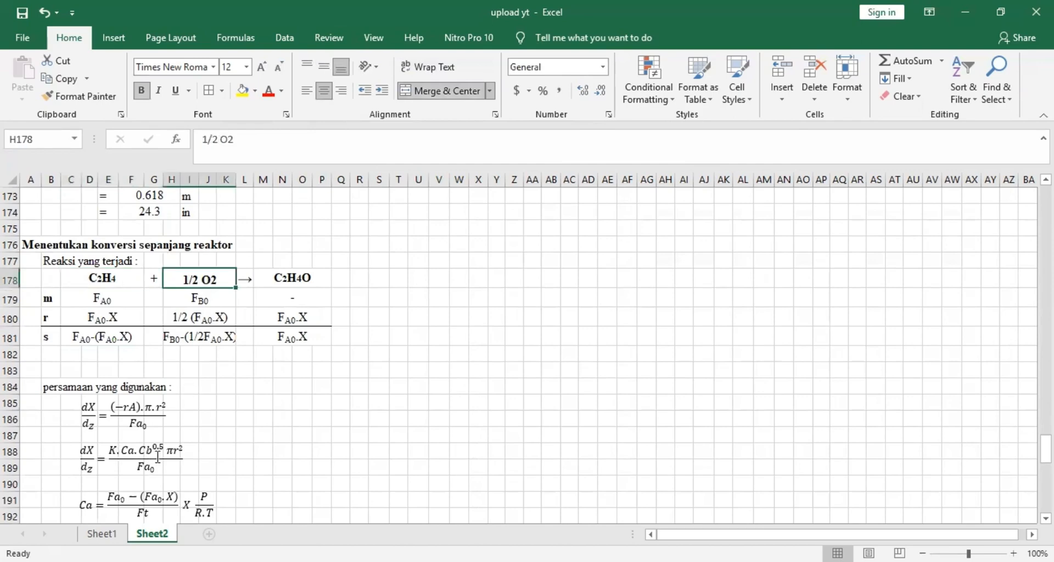
scroll(235, 400, "down", 2)
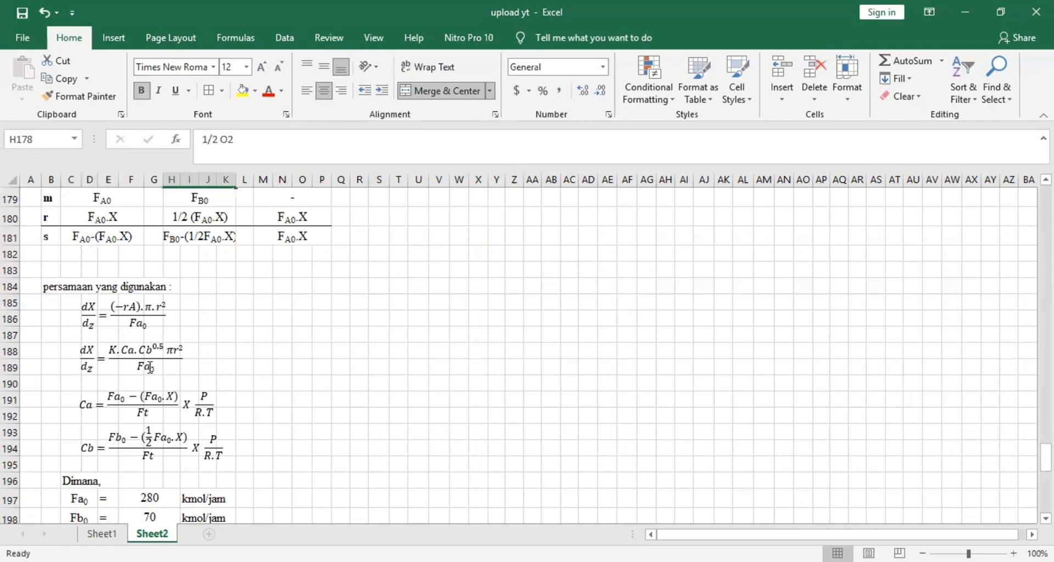
scroll(208, 272, "up", 1)
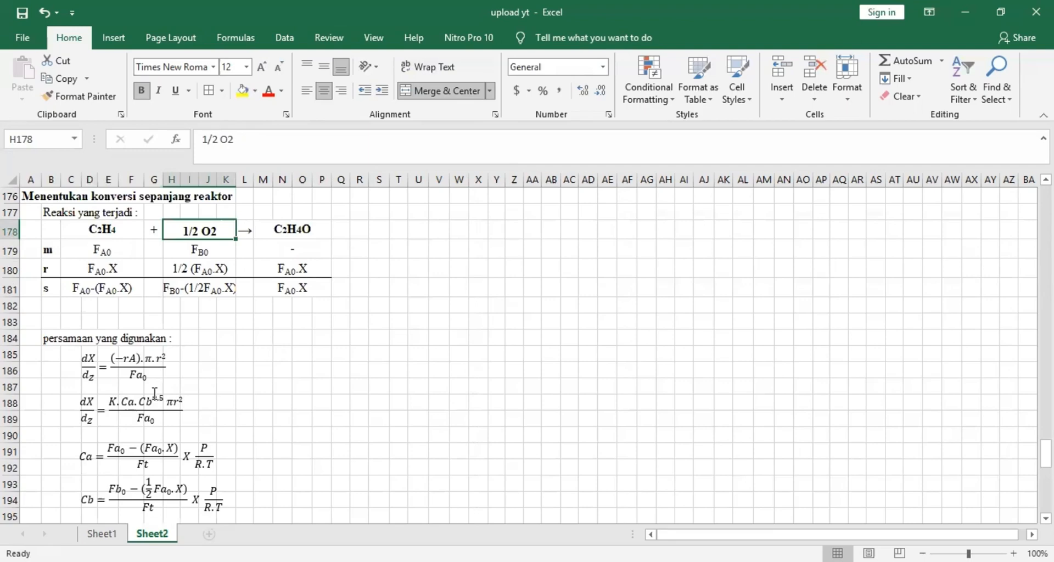
left_click_drag(111, 402, 160, 402)
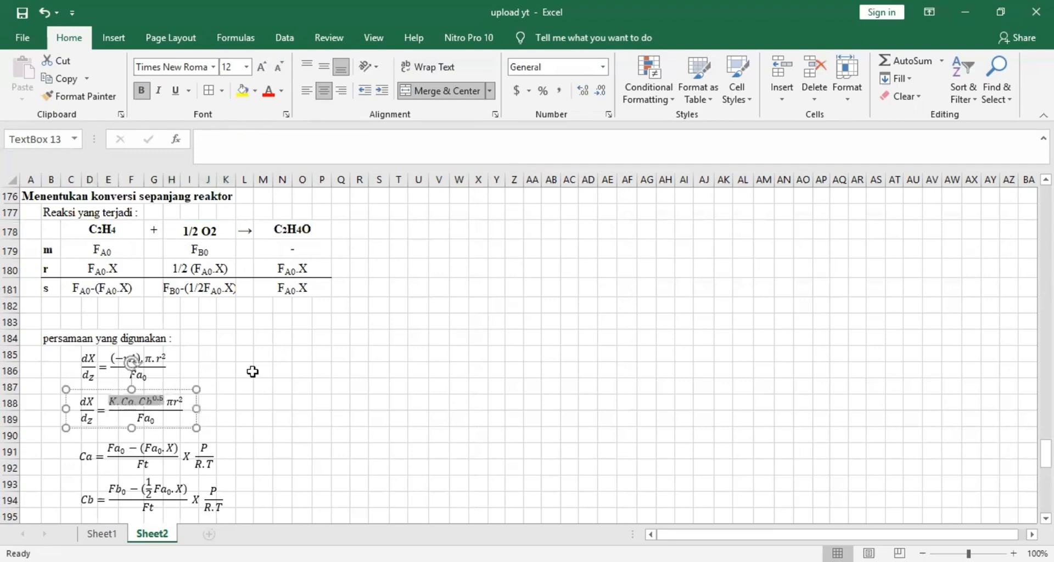
left_click(255, 418)
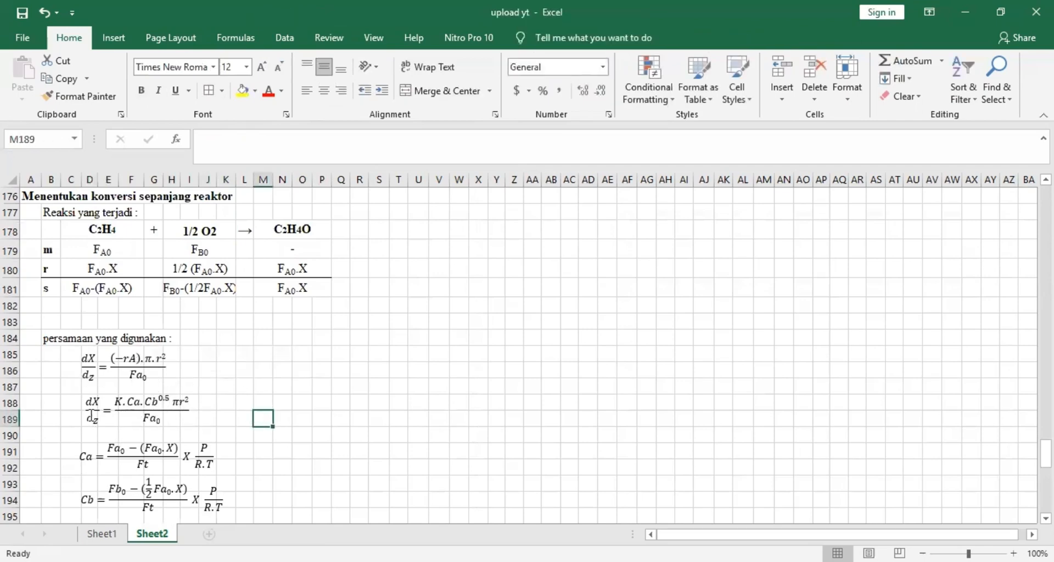
Step: Review the equation block in rows 185 to 195, including Ca and Cb, and the input data in rows 197 to 200
scroll(91, 416, "down", 2)
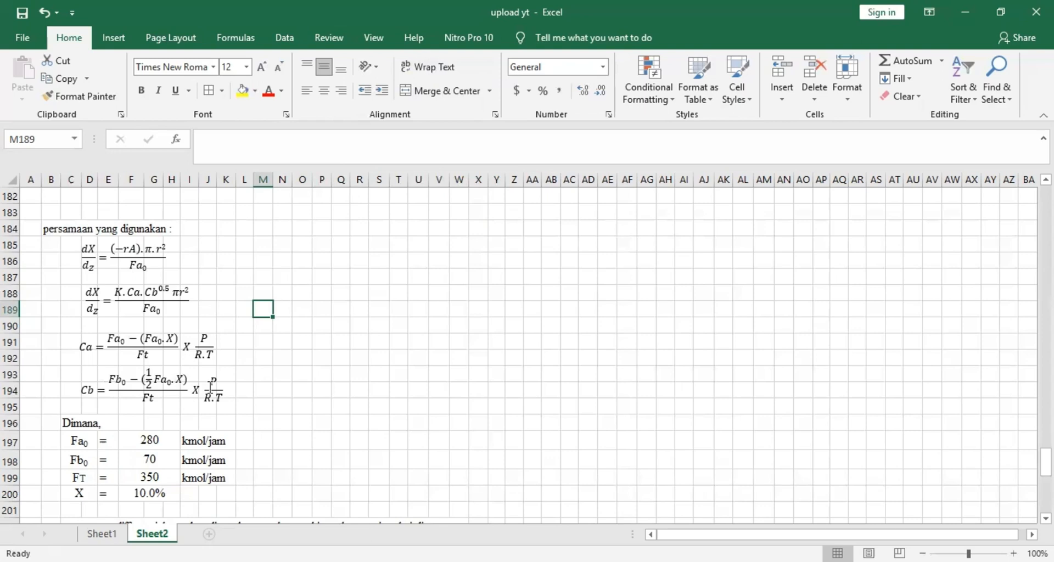
left_click(247, 246)
mouse_move(266, 372)
left_mouse_down()
mouse_move(268, 392)
mouse_move(252, 394)
mouse_move(141, 395)
mouse_move(44, 376)
mouse_move(37, 401)
mouse_move(72, 405)
left_mouse_up()
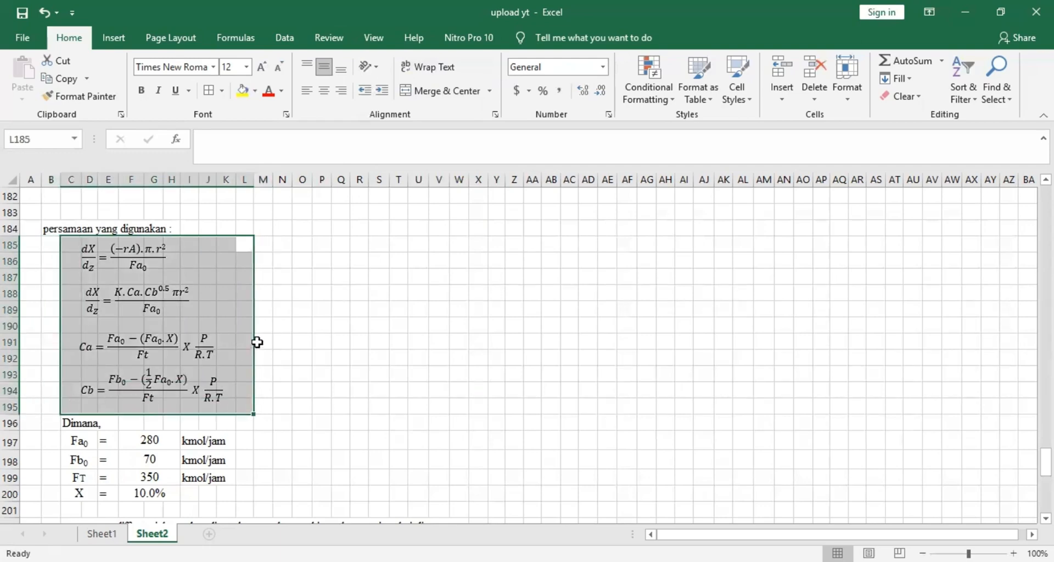
left_click(257, 342)
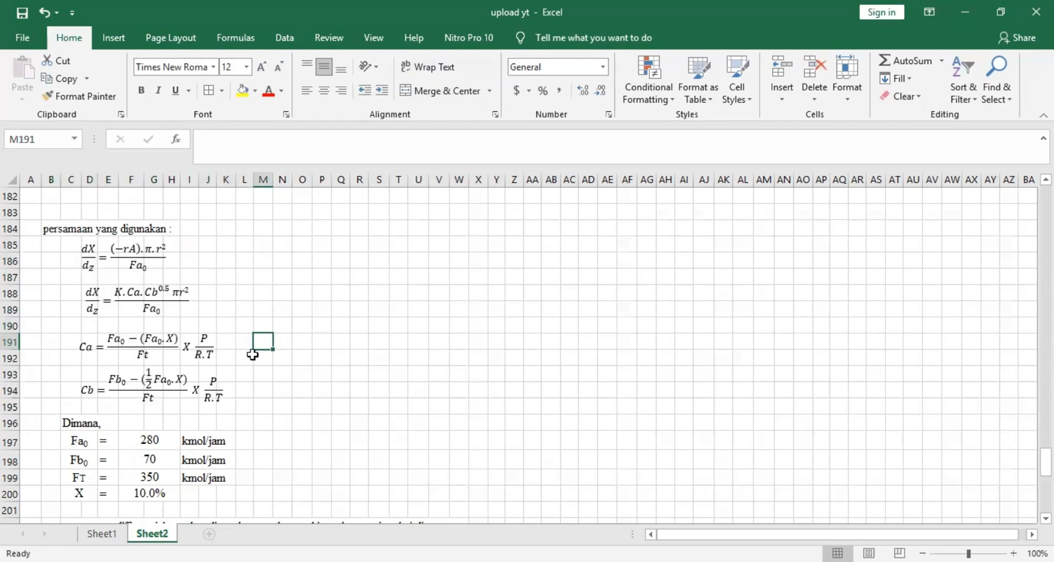
scroll(243, 350, "down", 1)
scroll(243, 349, "down", 1)
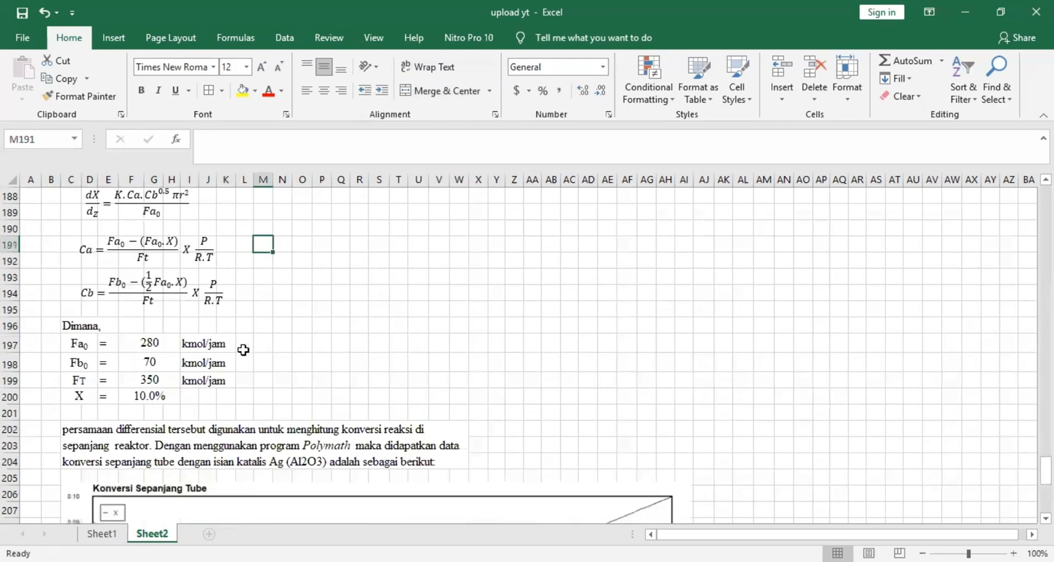
scroll(245, 351, "up", 2)
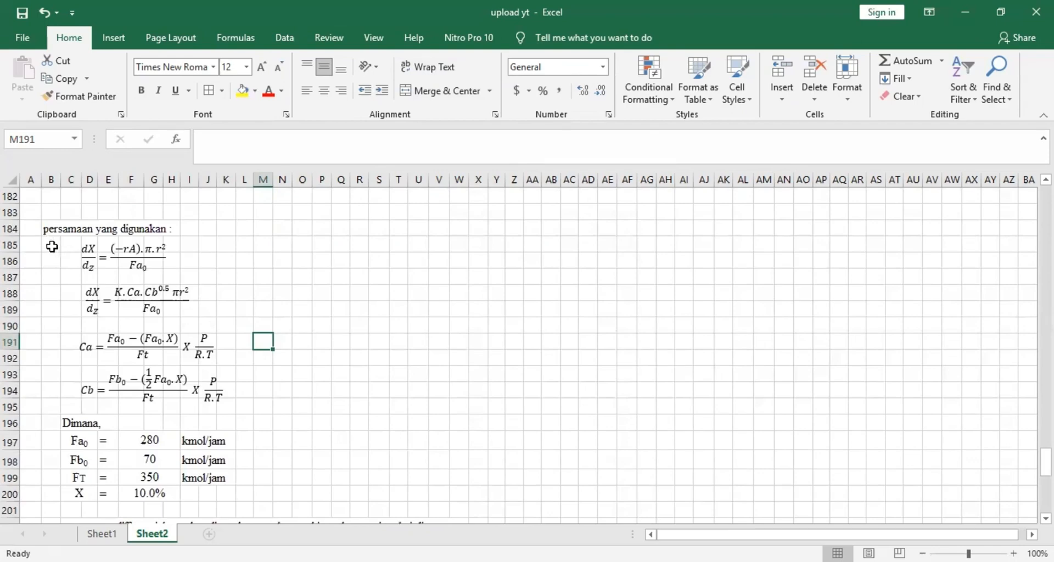
Step: Examine the dX/dz equations in rows 185 to 190, followed by the Ca and Cb equations in rows 191 to 195
left_click_drag(60, 250, 239, 330)
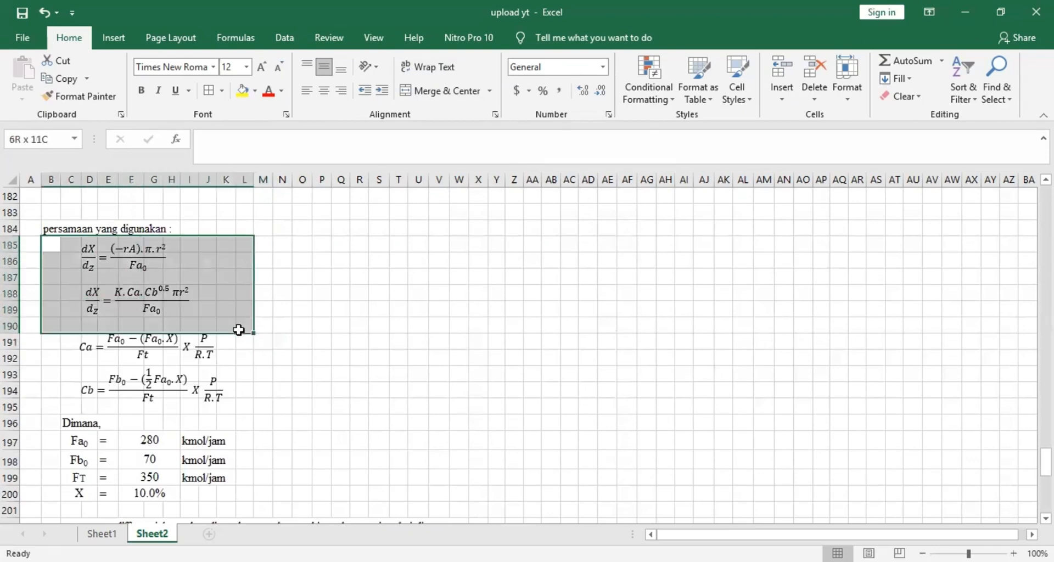
left_click(279, 308)
left_click_drag(54, 290, 229, 320)
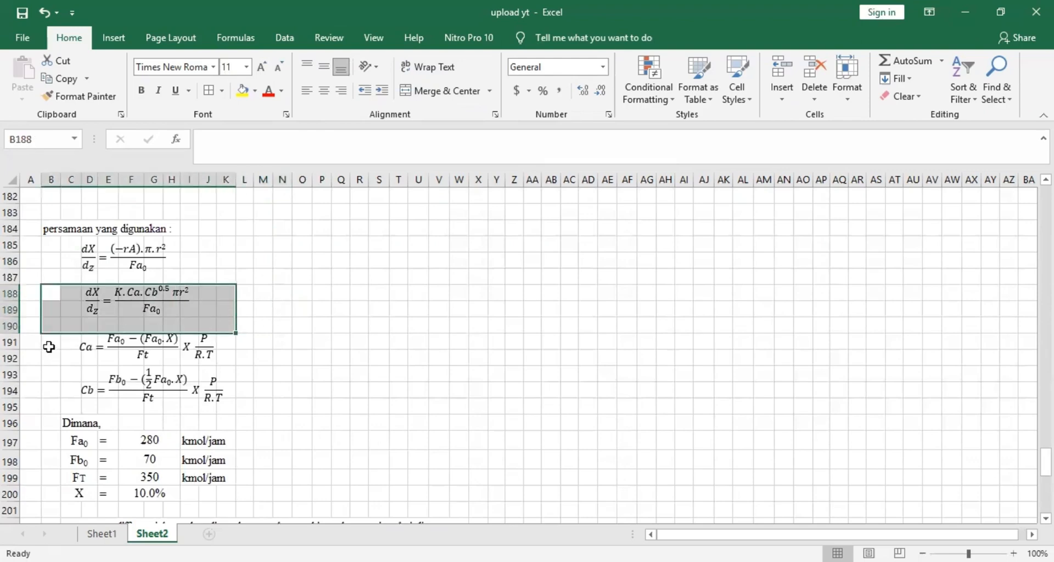
left_click_drag(50, 346, 224, 343)
left_click(50, 374)
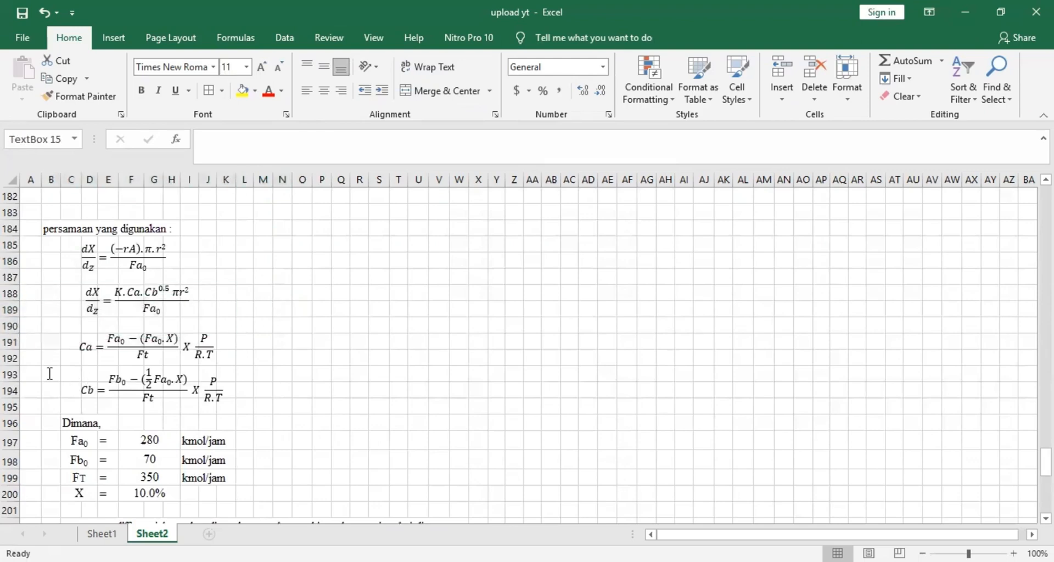
left_click(271, 325)
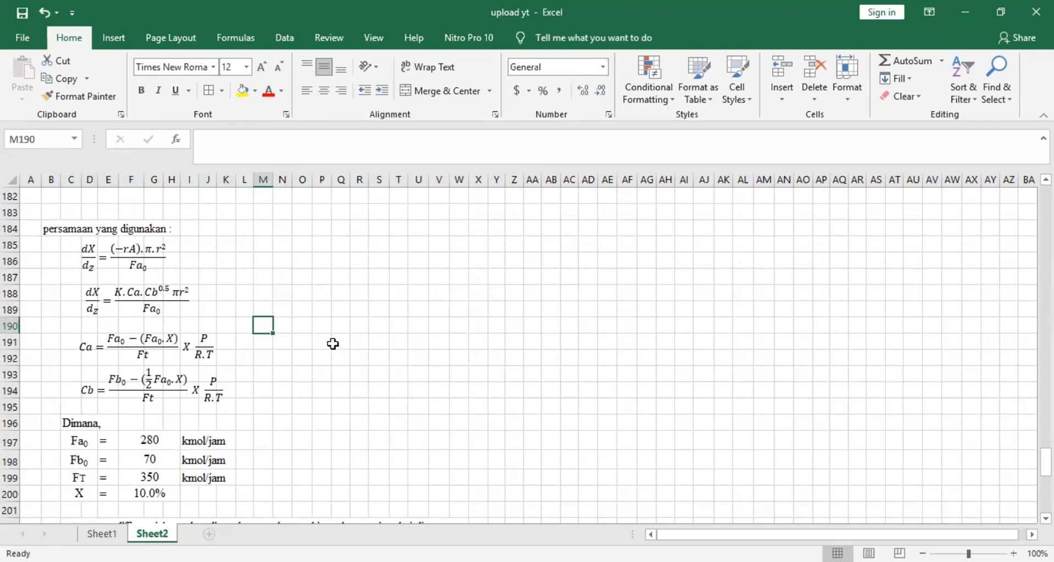
Step: Examine the "Konversi Sepanjang Tube" chart in rows 206 to 223, following the conversion curve x along the tube length z
scroll(333, 344, "down", 3)
scroll(333, 344, "down", 4)
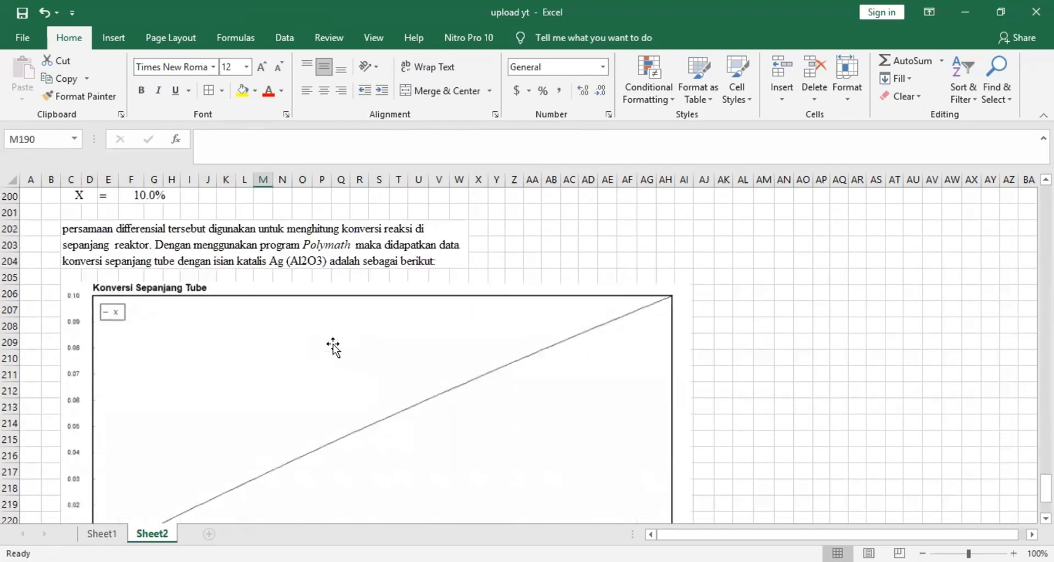
scroll(333, 346, "down", 1)
scroll(333, 344, "up", 1)
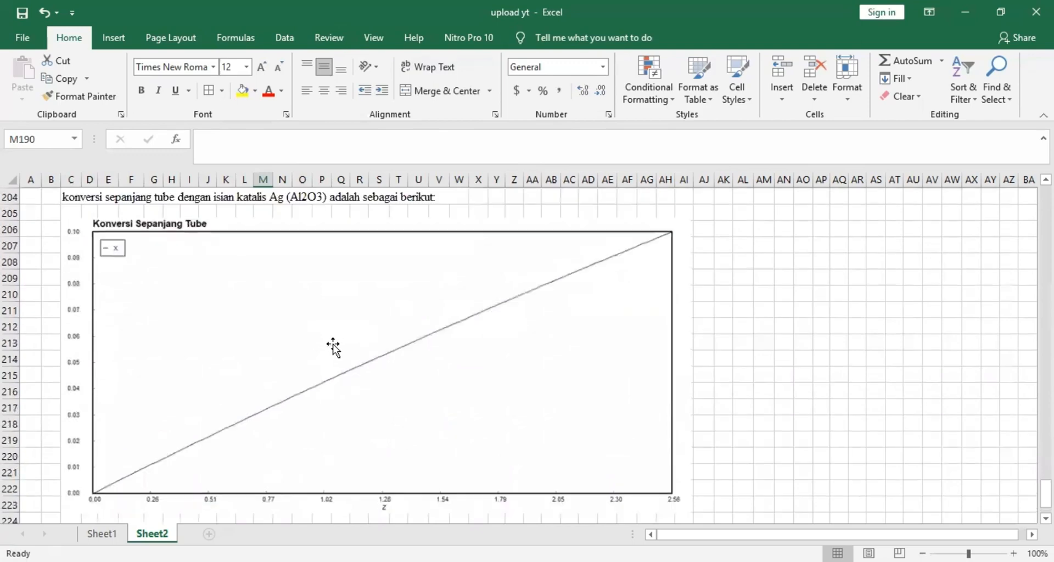
scroll(333, 345, "up", 1)
left_click(137, 332)
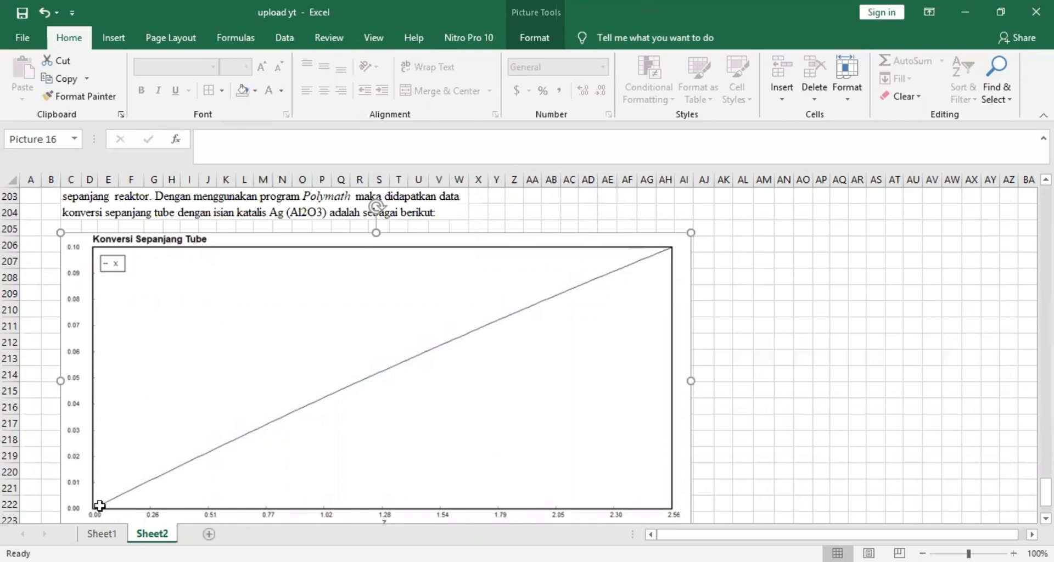
scroll(90, 478, "down", 1)
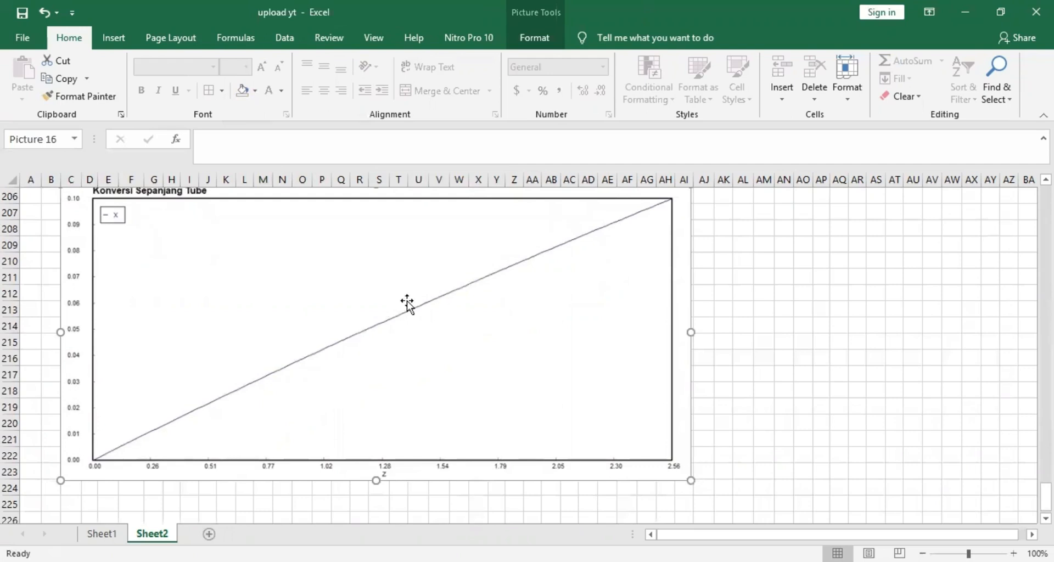
scroll(407, 304, "up", 2)
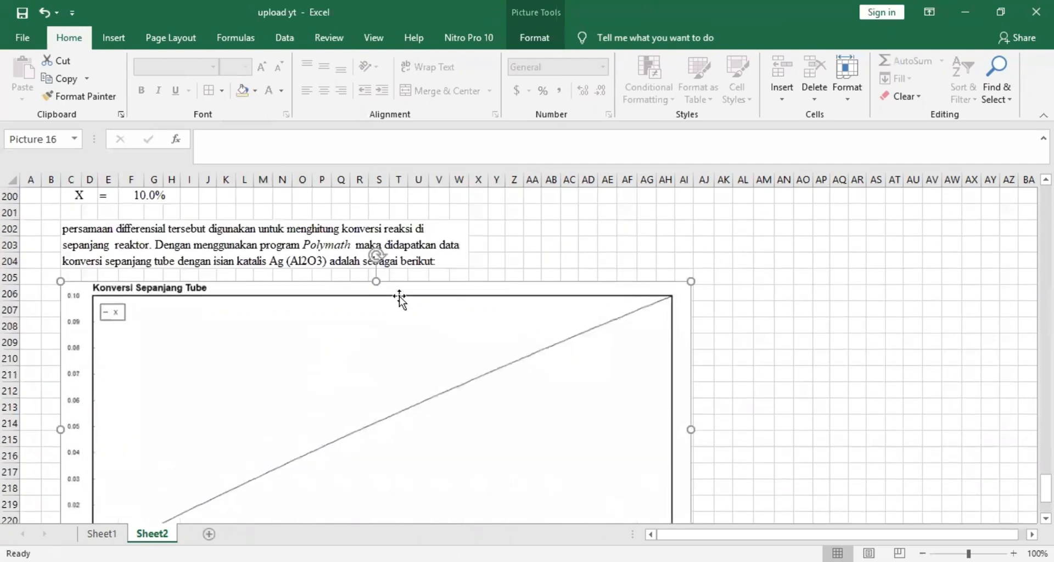
scroll(64, 250, "down", 1)
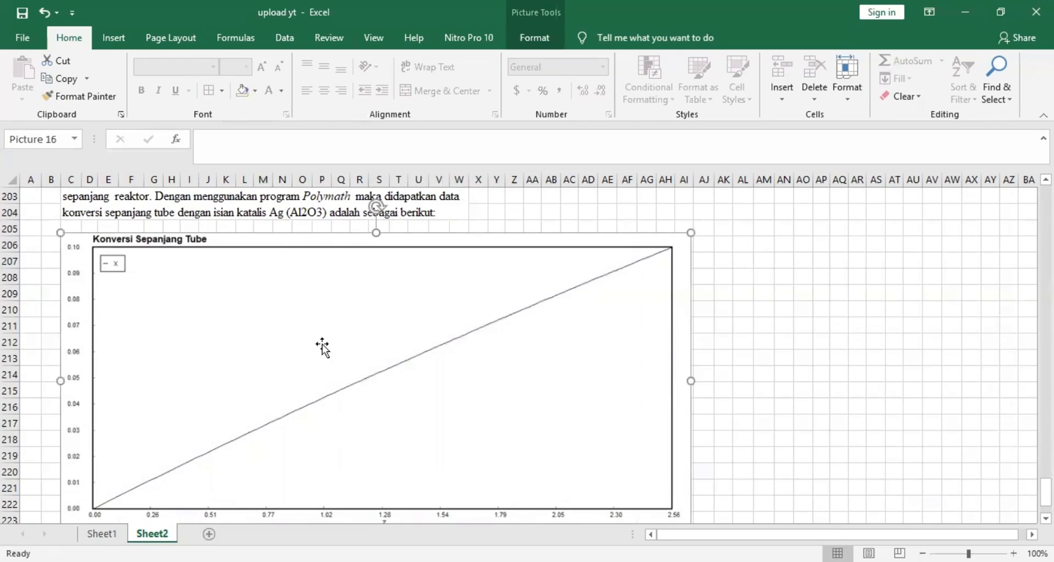
Step: Compare the equations and input data in rows 184 to 200 with the conversion chart
scroll(317, 341, "up", 3)
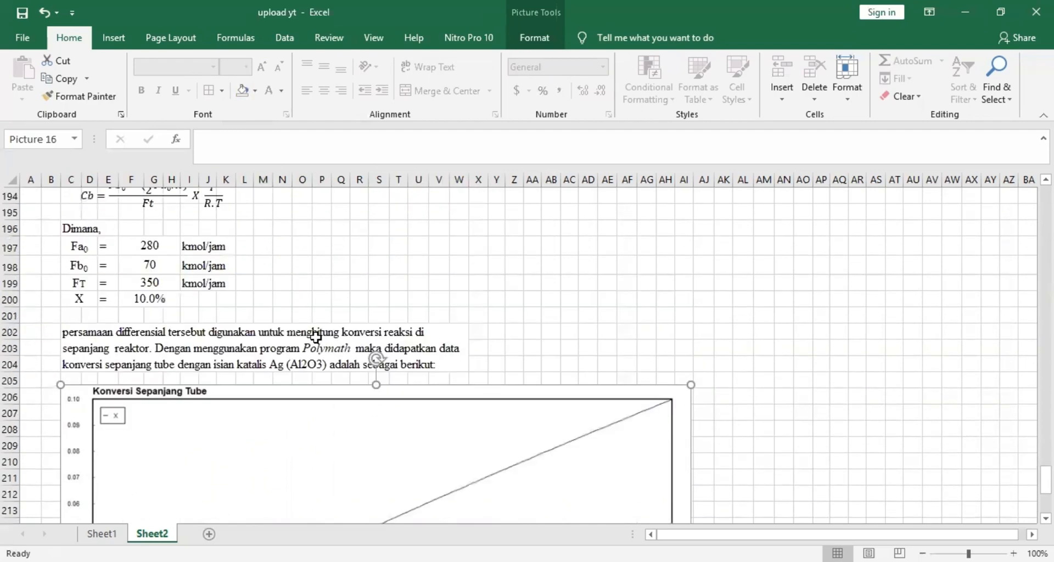
scroll(315, 337, "up", 4)
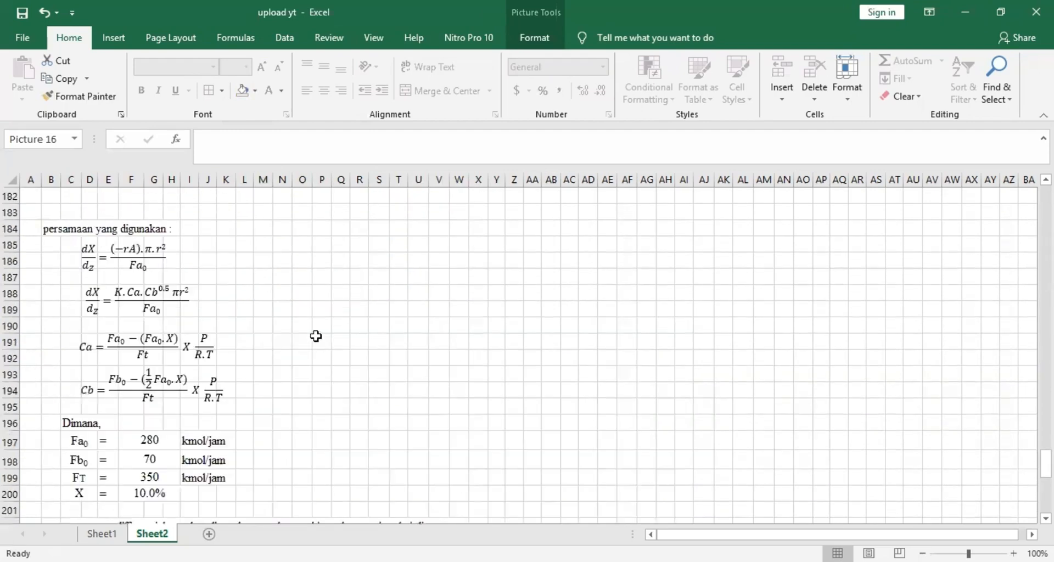
scroll(296, 337, "down", 7)
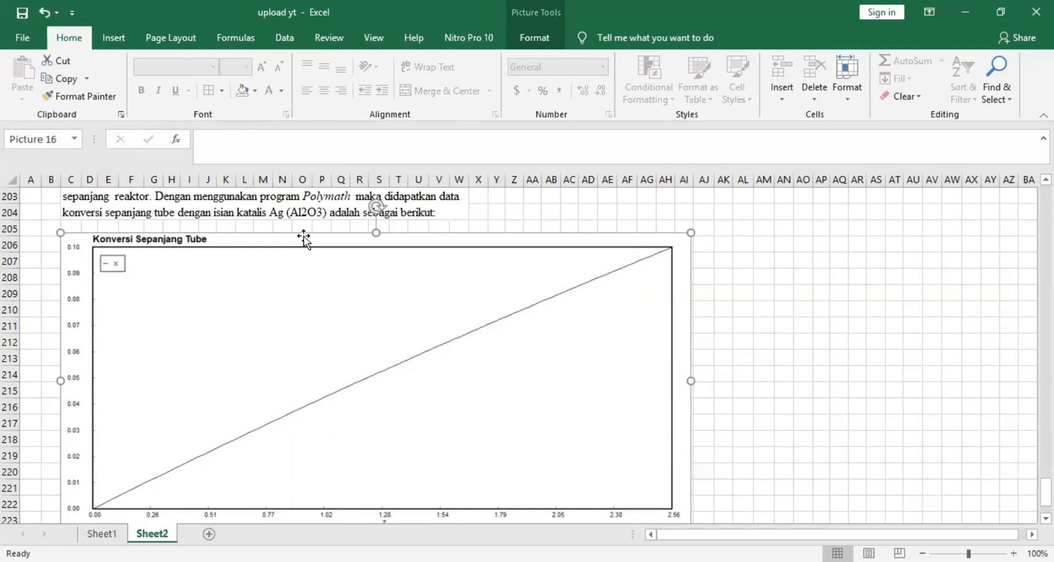
scroll(304, 236, "down", 1)
scroll(305, 243, "down", 1)
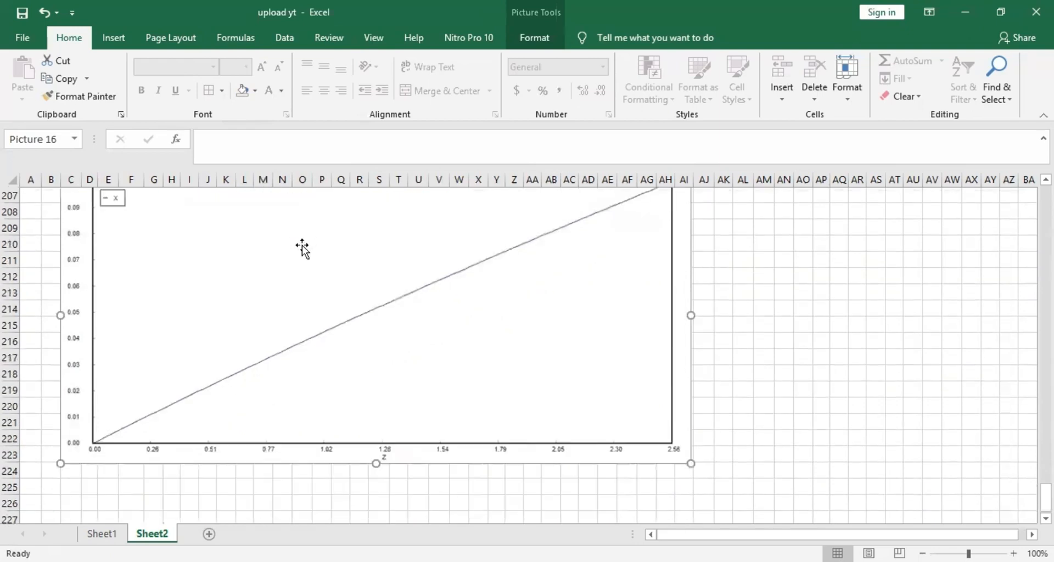
Step: Review the note in rows 202 to 204 on using Polymath to calculate conversion along the reactor
scroll(302, 248, "up", 2)
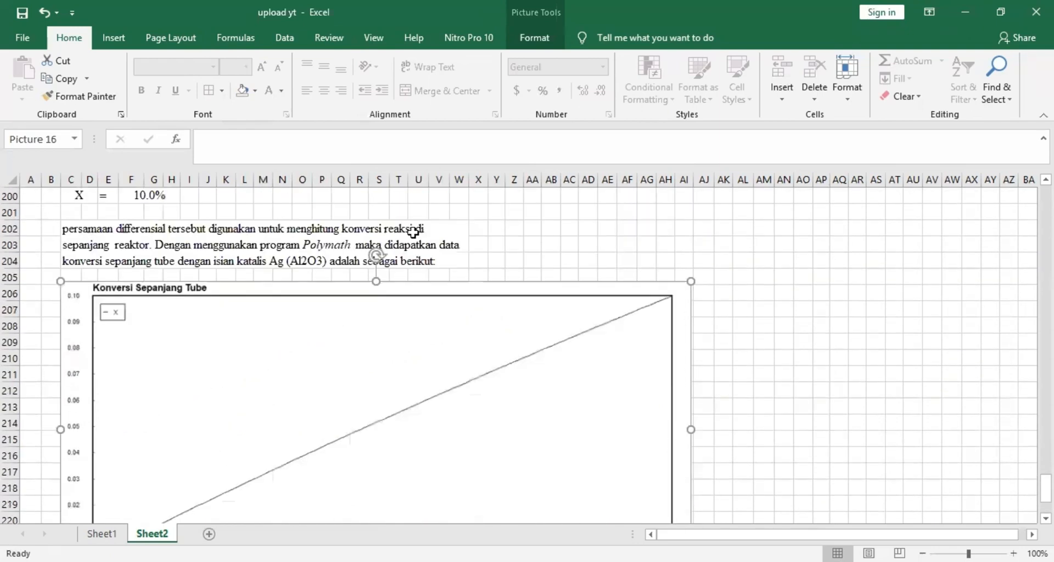
left_click(493, 230)
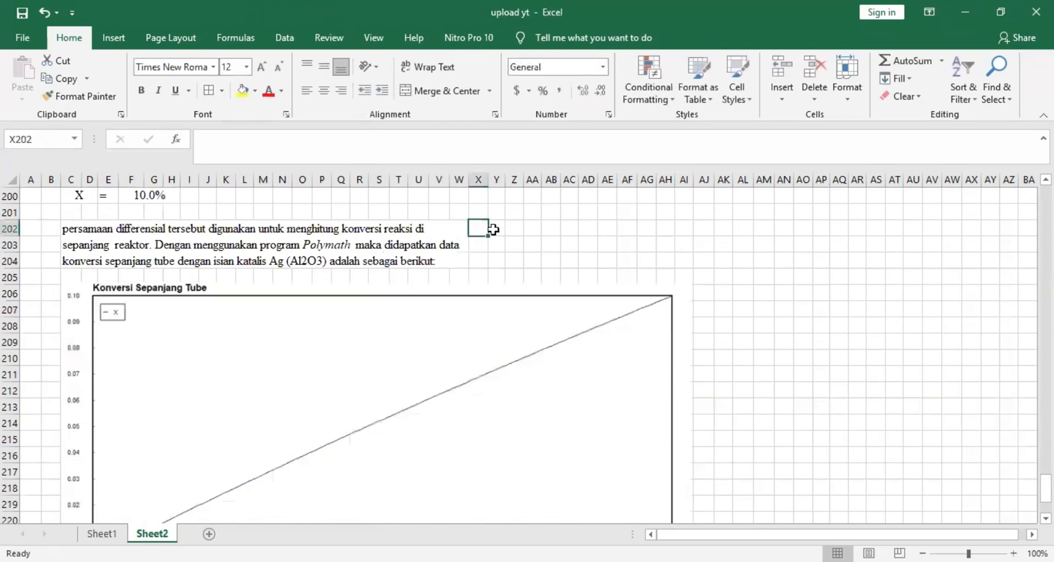
key("Right")
key("Left")
key("Right")
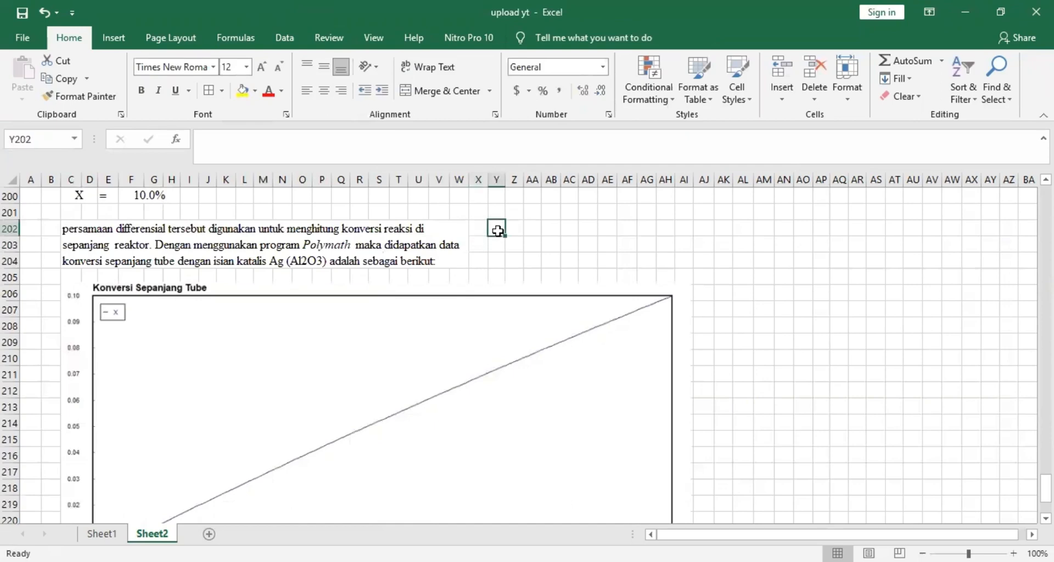
Step: Examine the first dX/dz equation in rows 185 and 186, highlighting its cell range
scroll(478, 233, "up", 2)
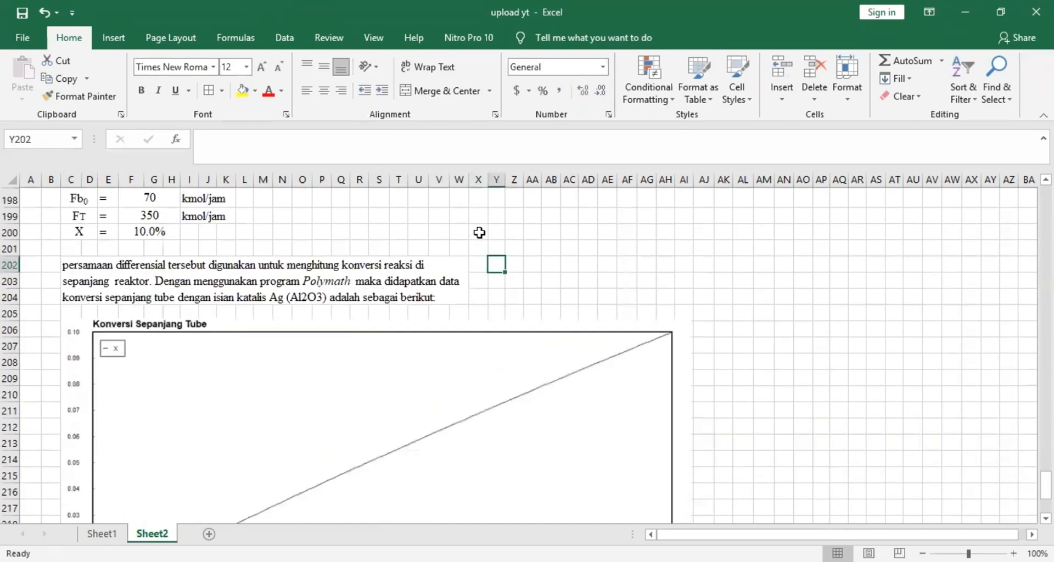
scroll(207, 231, "up", 5)
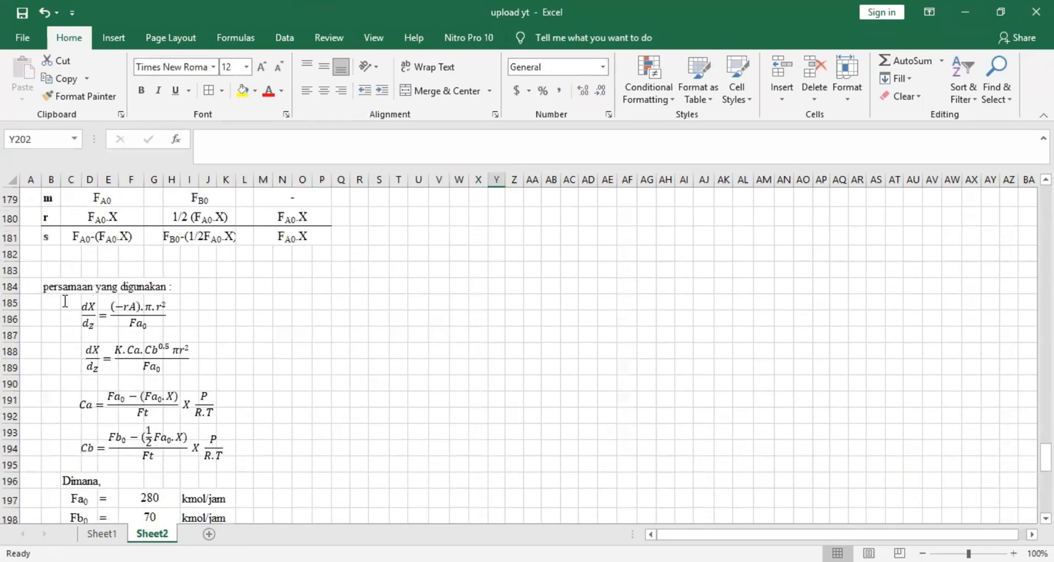
left_click_drag(53, 304, 236, 317)
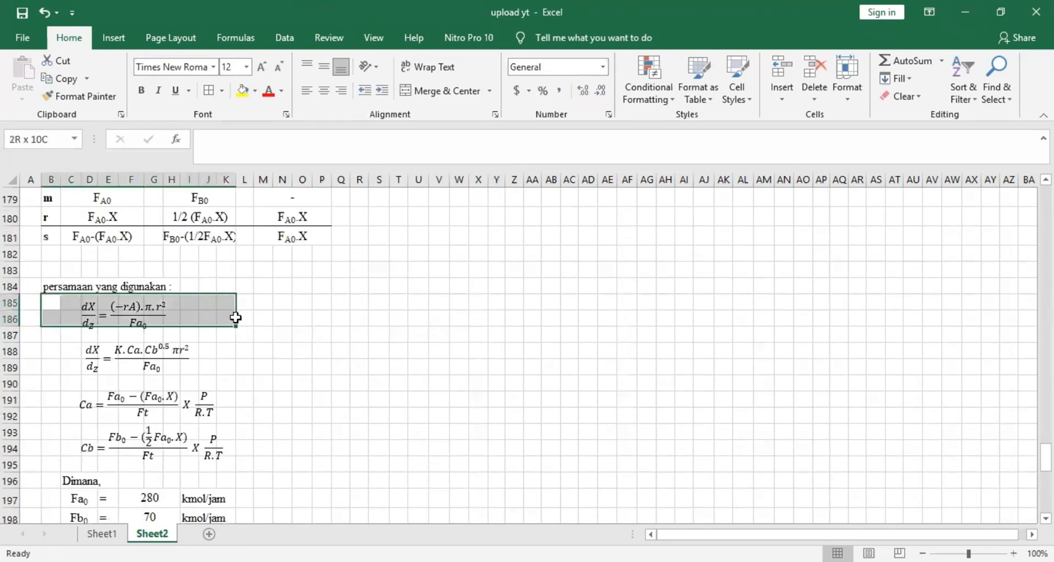
left_click(326, 301)
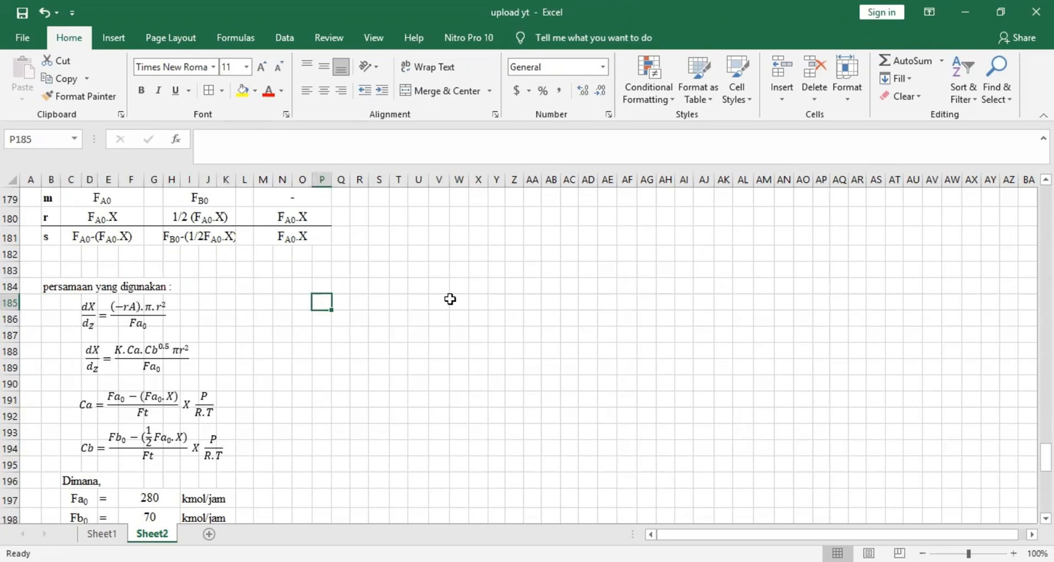
Step: Go past the end of the conversion chart and select cell A225 below it
scroll(421, 313, "down", 5)
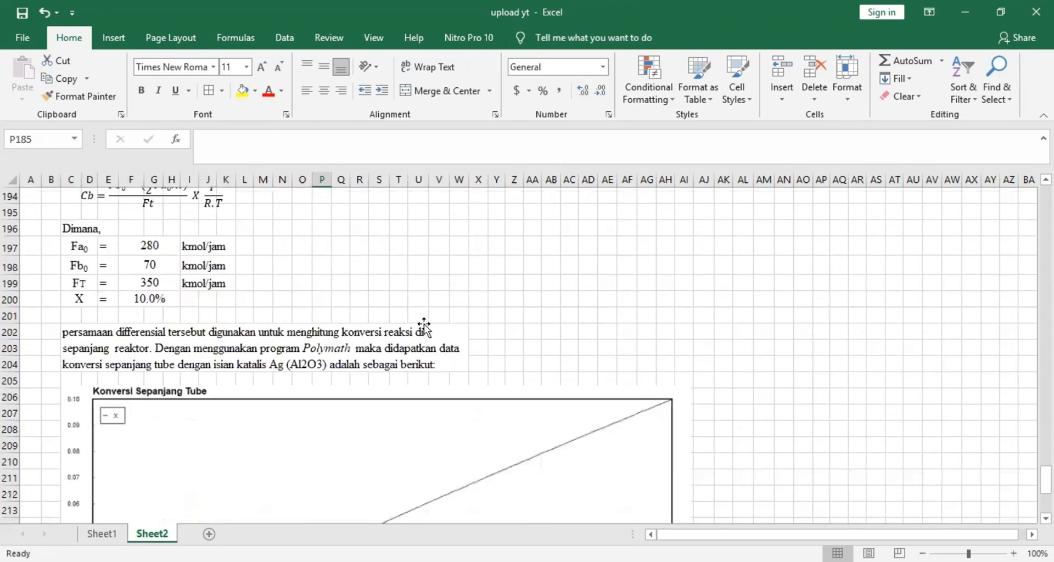
scroll(424, 325, "down", 5)
left_click(29, 457)
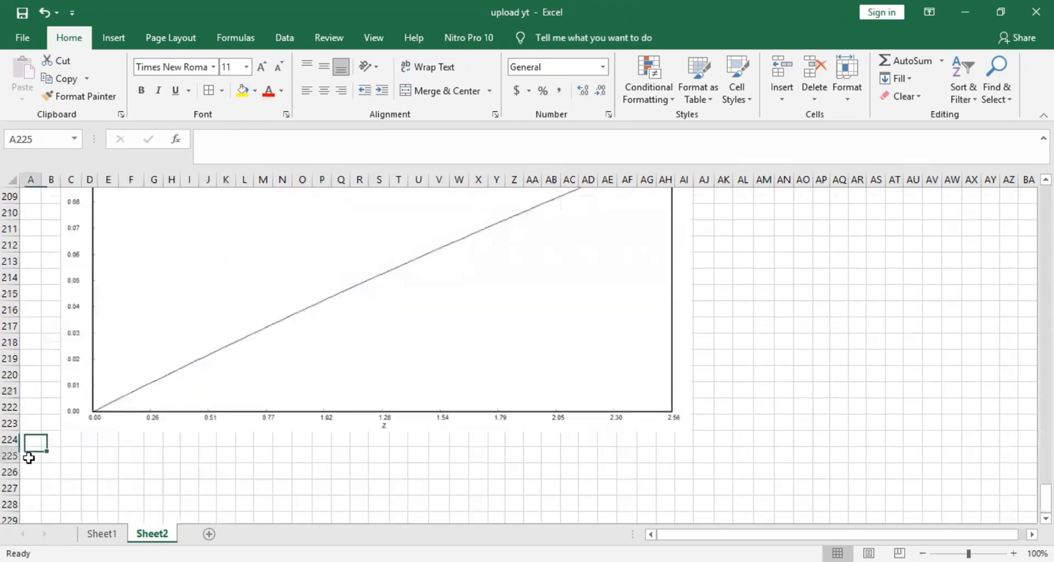